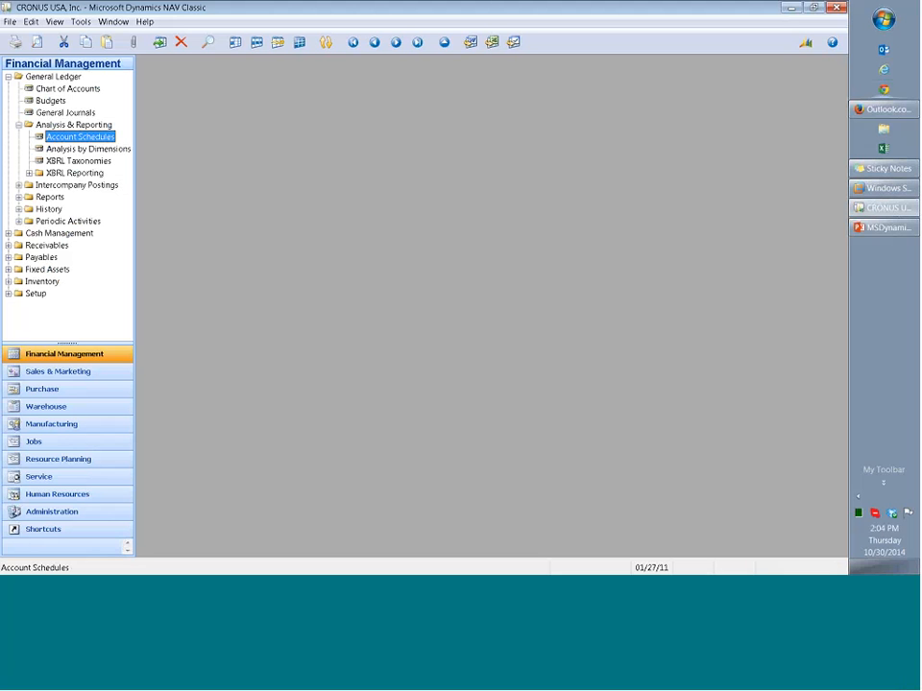
# Step: Open the general ledger's account schedules and go to the first row of the INCOME schedule
pyautogui.click(76, 141)
pyautogui.doubleClick(79, 137)
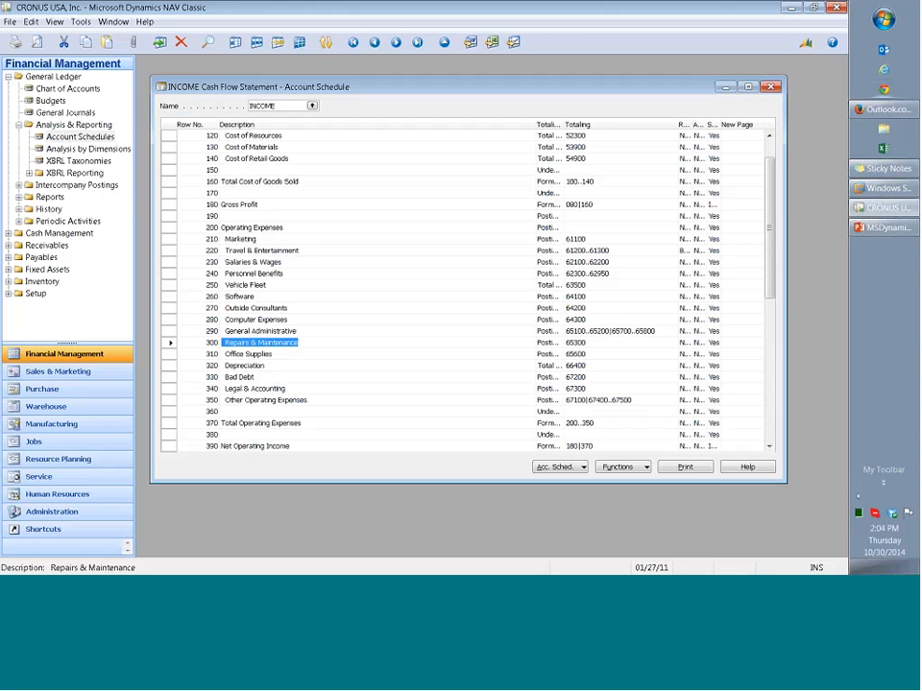
pyautogui.click(277, 204)
pyautogui.scroll(6, 277, 203)
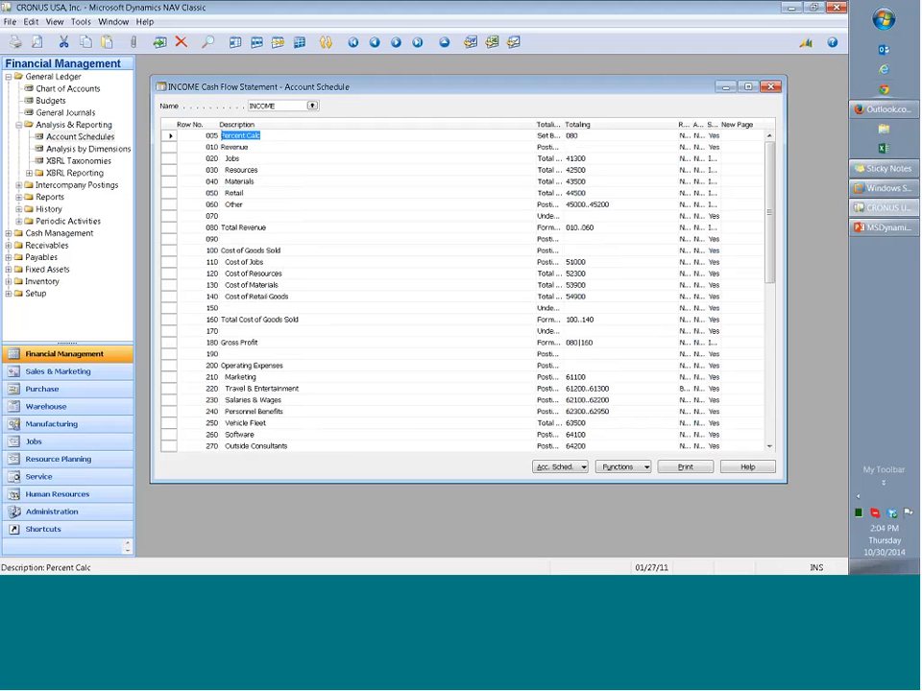
# Step: View the BALANCE SH account schedule and return to the INCOME schedule
pyautogui.click(312, 106)
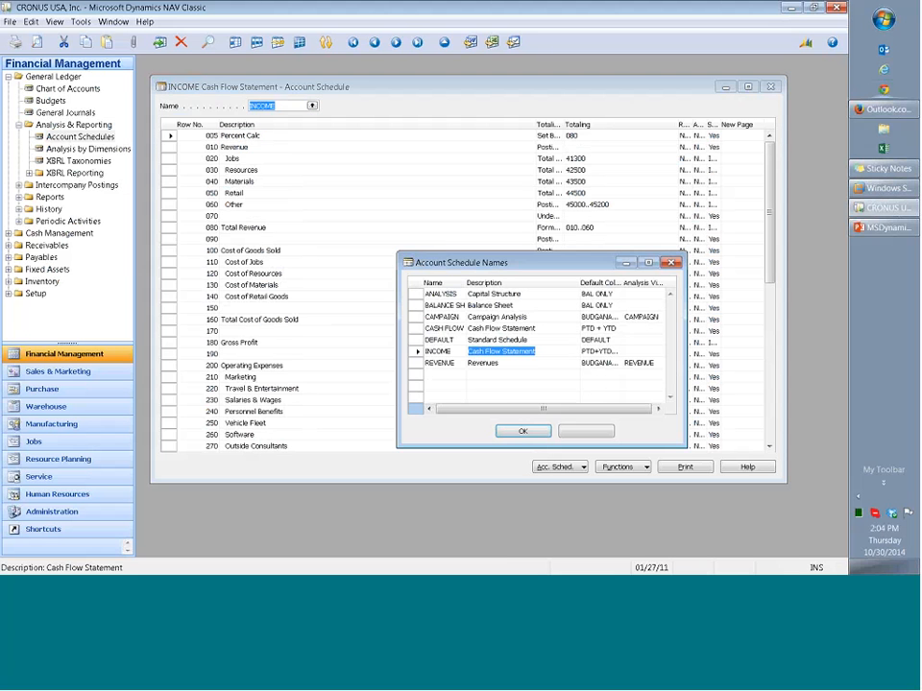
pyautogui.press('Return')
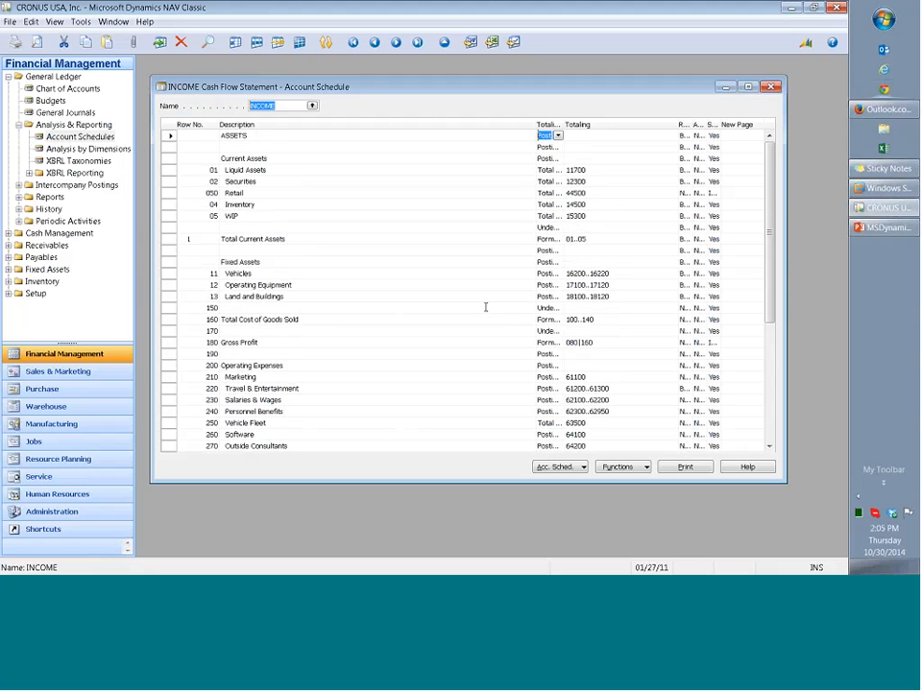
pyautogui.click(312, 106)
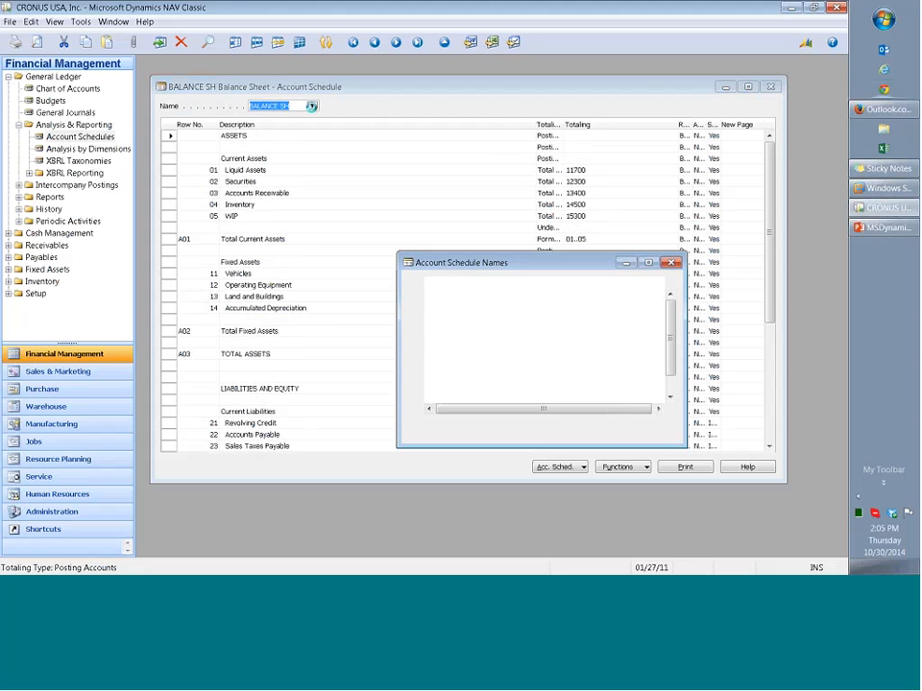
pyautogui.doubleClick(500, 349)
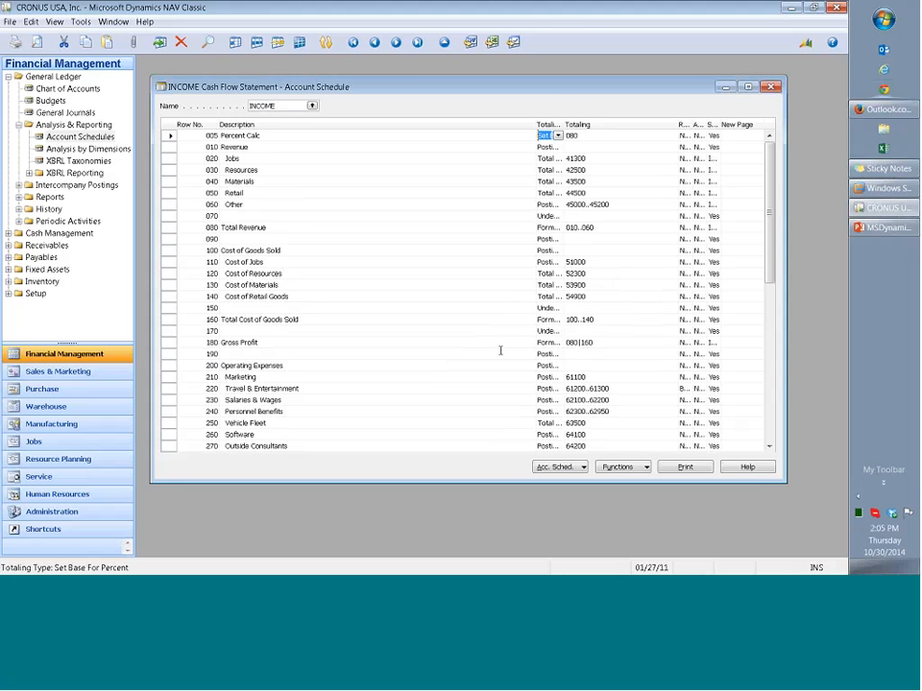
# Step: Widen the Totaling Type column and review the totaling type choices for the Jobs row
pyautogui.moveTo(561, 123); pyautogui.dragTo(589, 124)
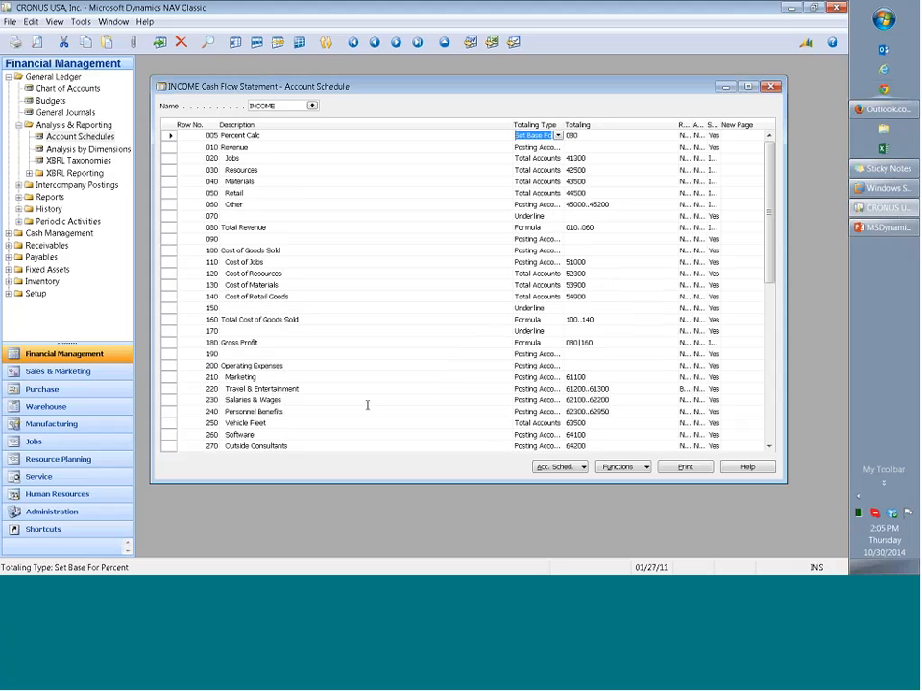
pyautogui.click(281, 136)
pyautogui.click(286, 173)
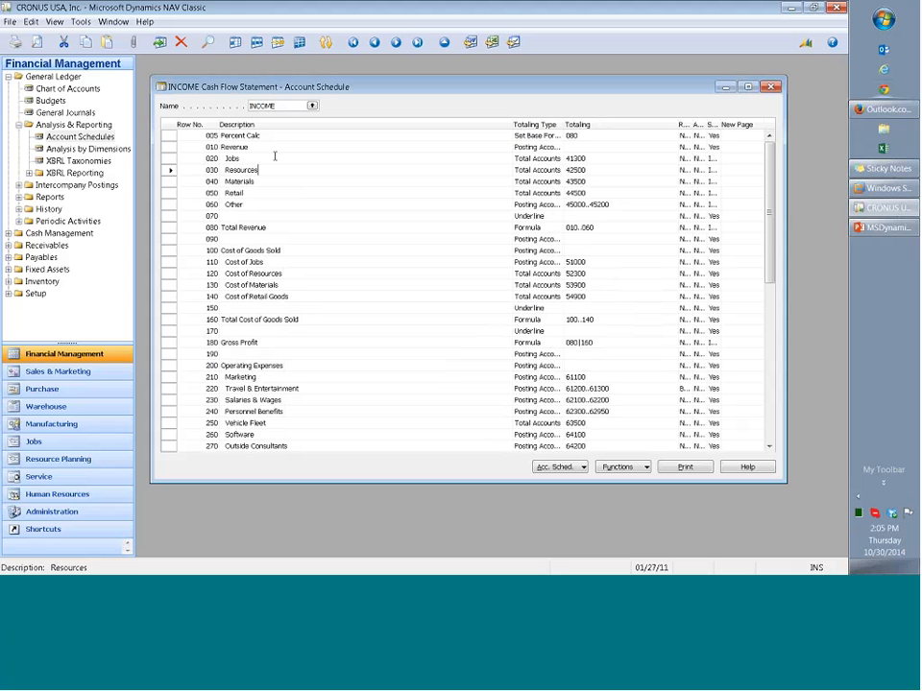
pyautogui.click(275, 155)
pyautogui.click(536, 159)
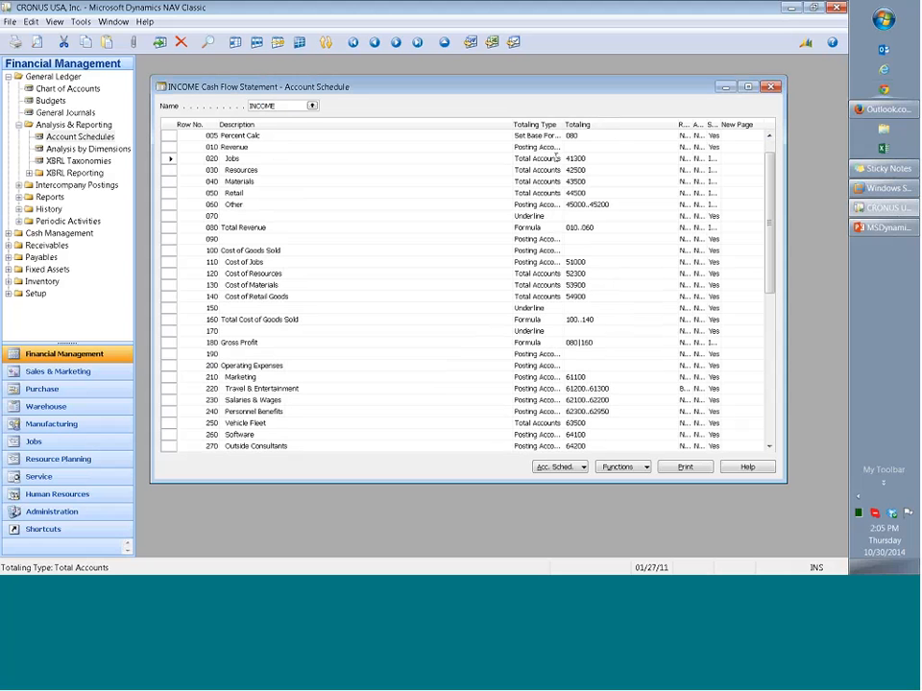
pyautogui.click(557, 159)
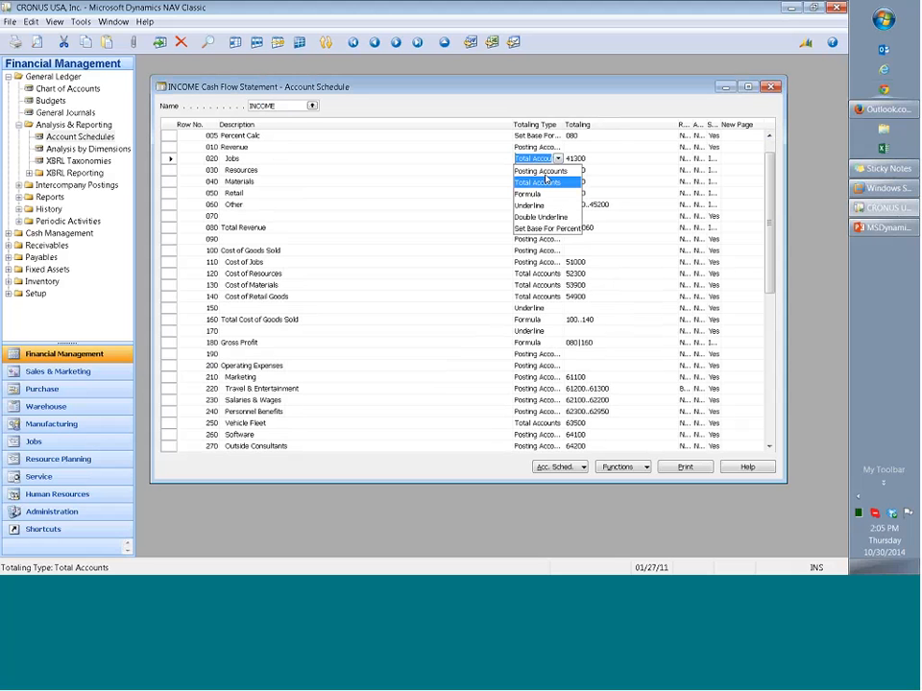
pyautogui.click(600, 169)
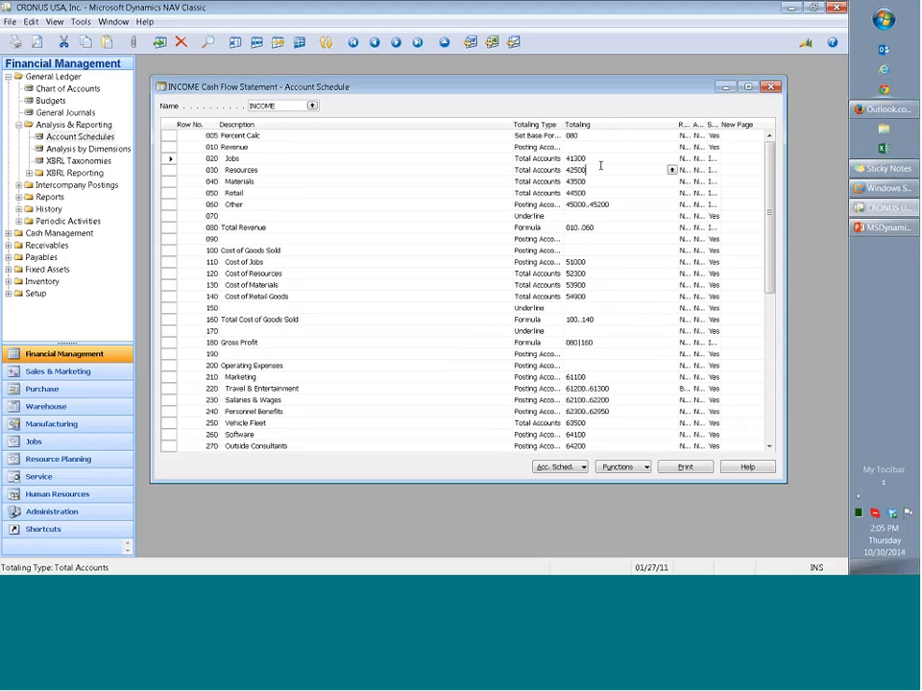
# Step: Examine the totaling formulas and underline rows from Total Revenue through the last row of the INCOME schedule
pyautogui.click(581, 227)
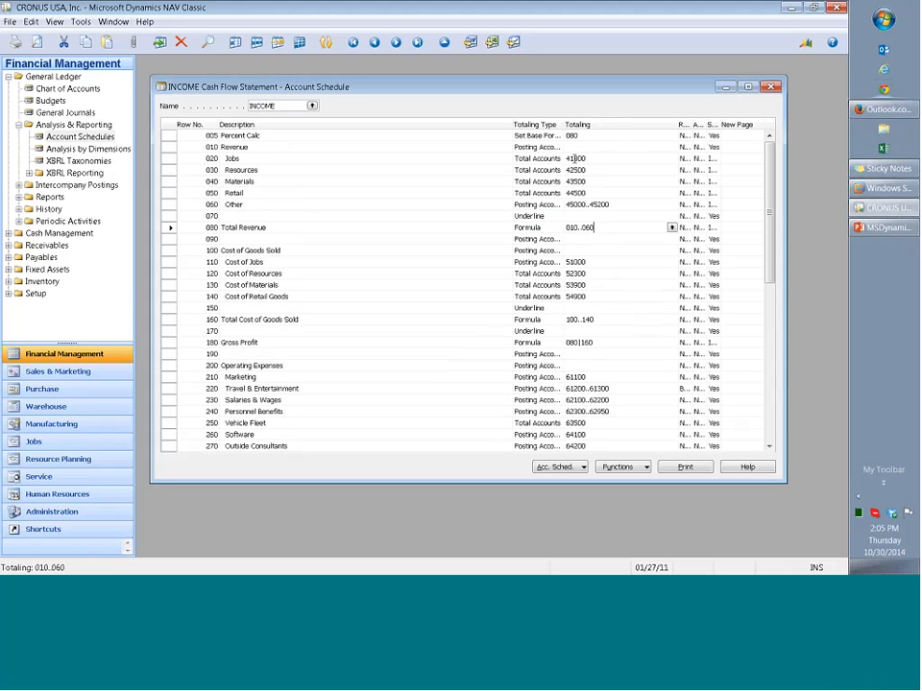
pyautogui.click(533, 330)
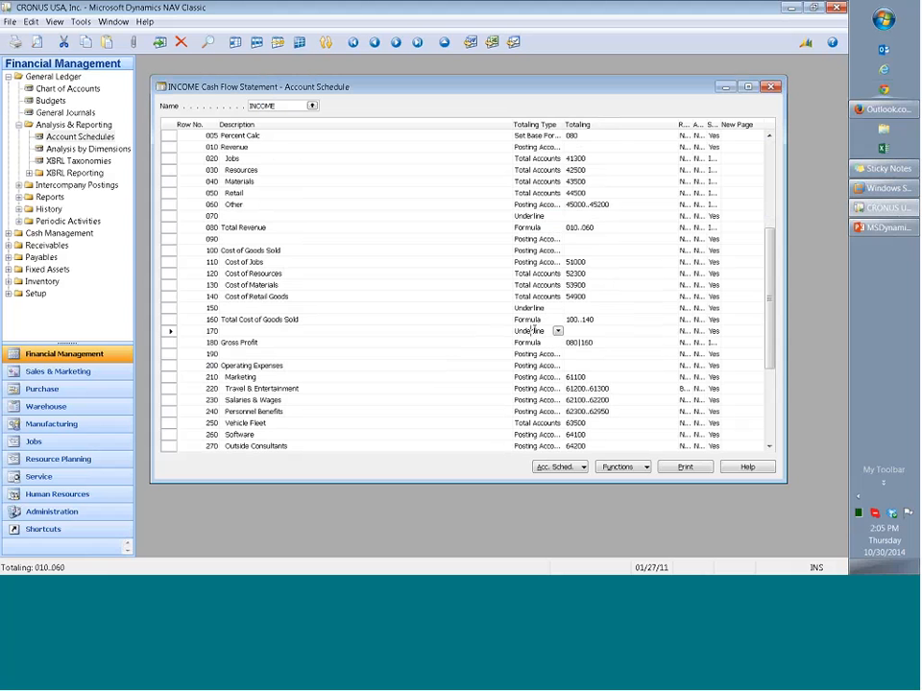
pyautogui.press('Down')
pyautogui.press('Down')
pyautogui.press('Down')
pyautogui.press('Down')
pyautogui.press('Down')
pyautogui.press('Down')
pyautogui.press('Down')
pyautogui.press('Down')
pyautogui.press('Down')
pyautogui.press('Down')
pyautogui.press('Down')
pyautogui.press('Down')
pyautogui.press('Down')
pyautogui.press('Down')
pyautogui.press('Down')
pyautogui.press('Down')
pyautogui.press('Down')
pyautogui.press('Down')
pyautogui.press('Down')
pyautogui.press('Down')
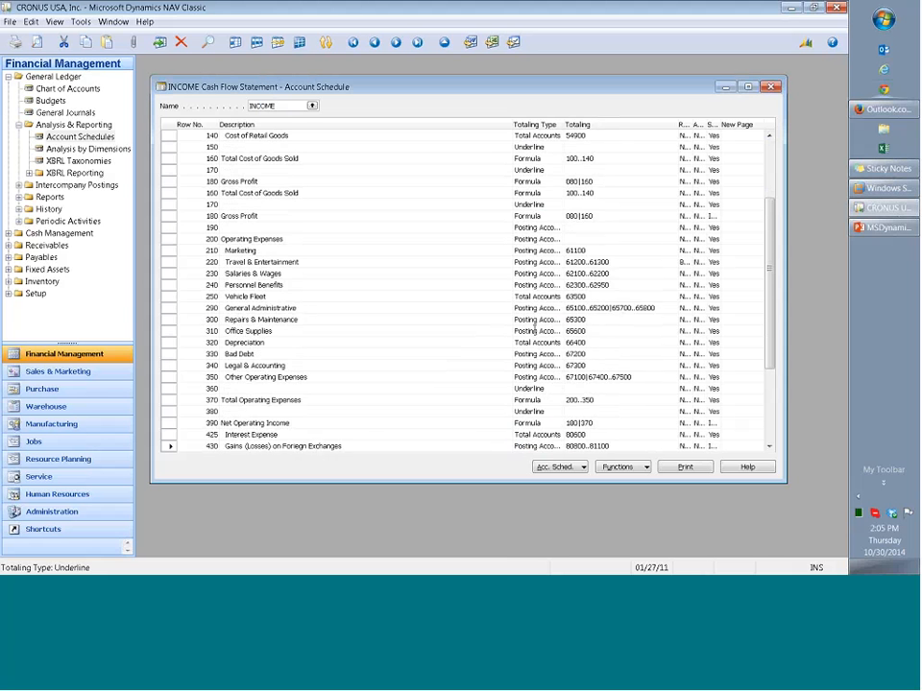
pyautogui.press('Down')
pyautogui.press('Down')
pyautogui.press('Down')
pyautogui.press('Down')
pyautogui.press('Down')
pyautogui.press('Down')
pyautogui.press('Down')
pyautogui.press('Down')
pyautogui.press('Down')
pyautogui.press('Down')
pyautogui.press('Down')
pyautogui.press('Down')
pyautogui.press('Down')
pyautogui.press('Down')
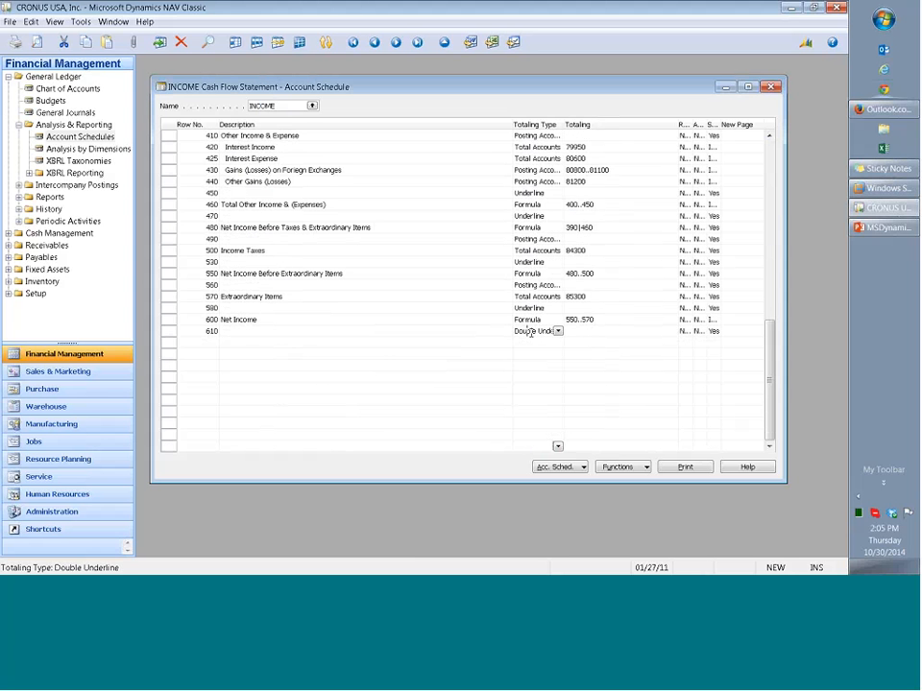
# Step: Open the column layout setup and enlarge its window and Ledger Entry Type column for full readability
pyautogui.click(640, 468)
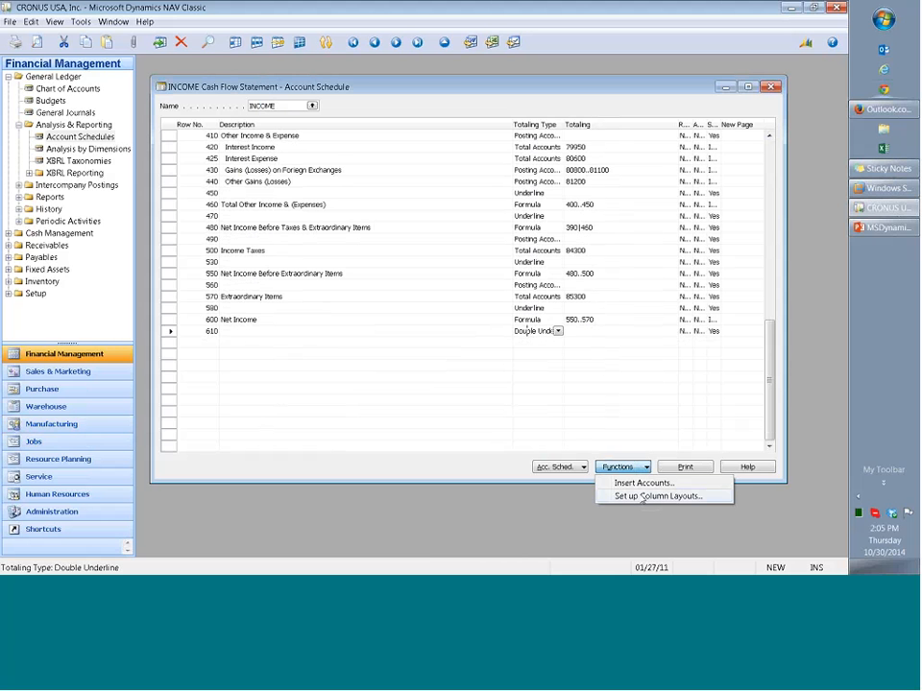
pyautogui.click(641, 496)
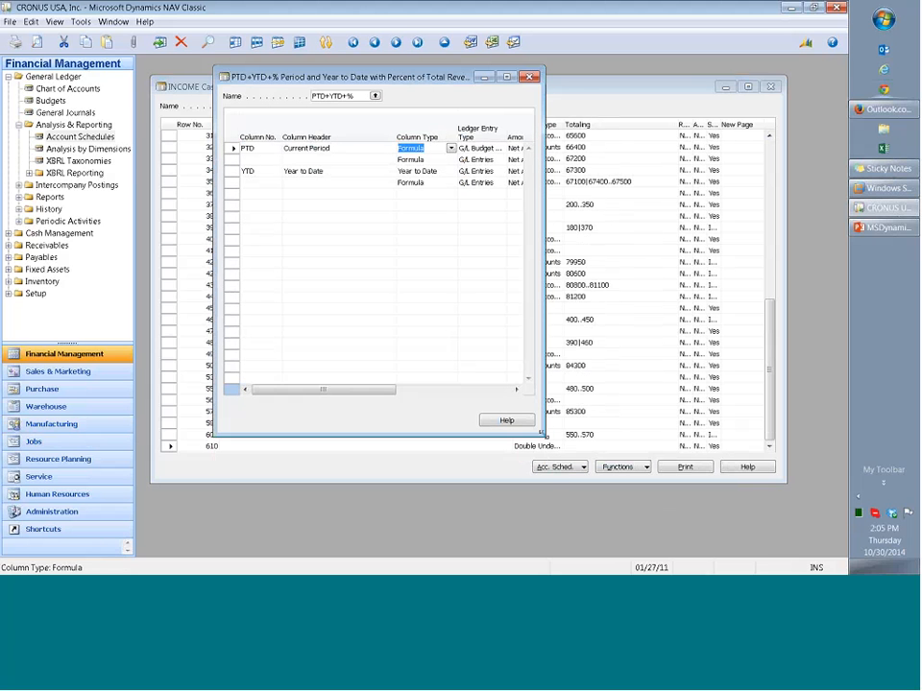
pyautogui.moveTo(544, 434); pyautogui.dragTo(813, 501)
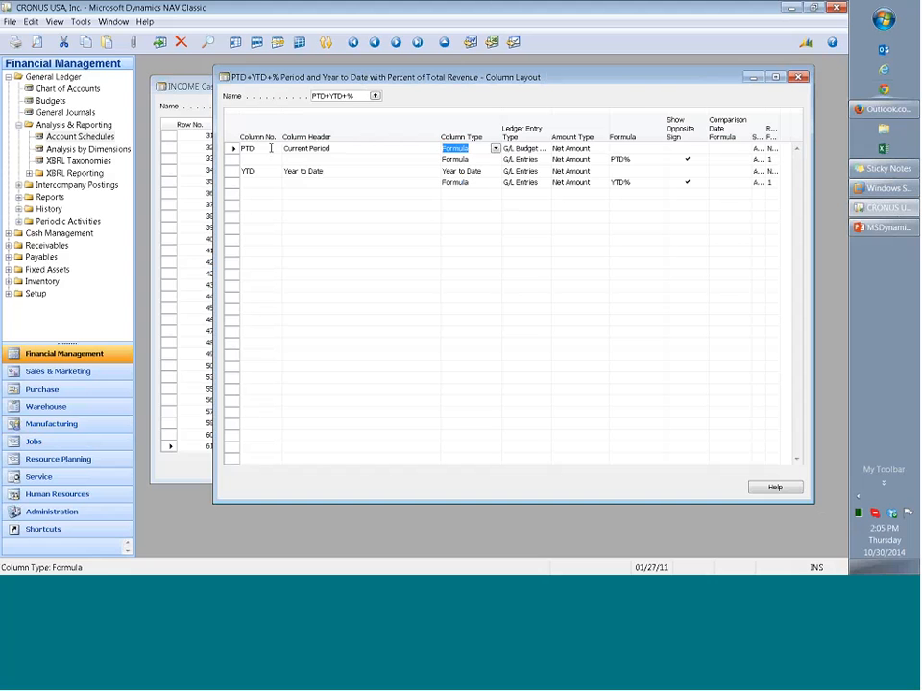
pyautogui.click(331, 148)
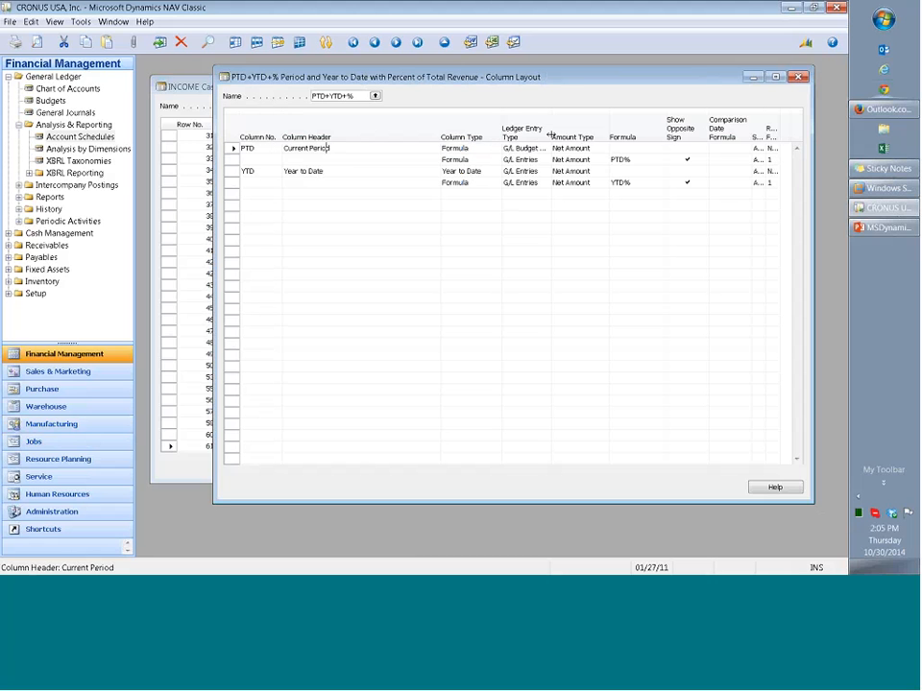
pyautogui.moveTo(551, 136); pyautogui.dragTo(571, 137)
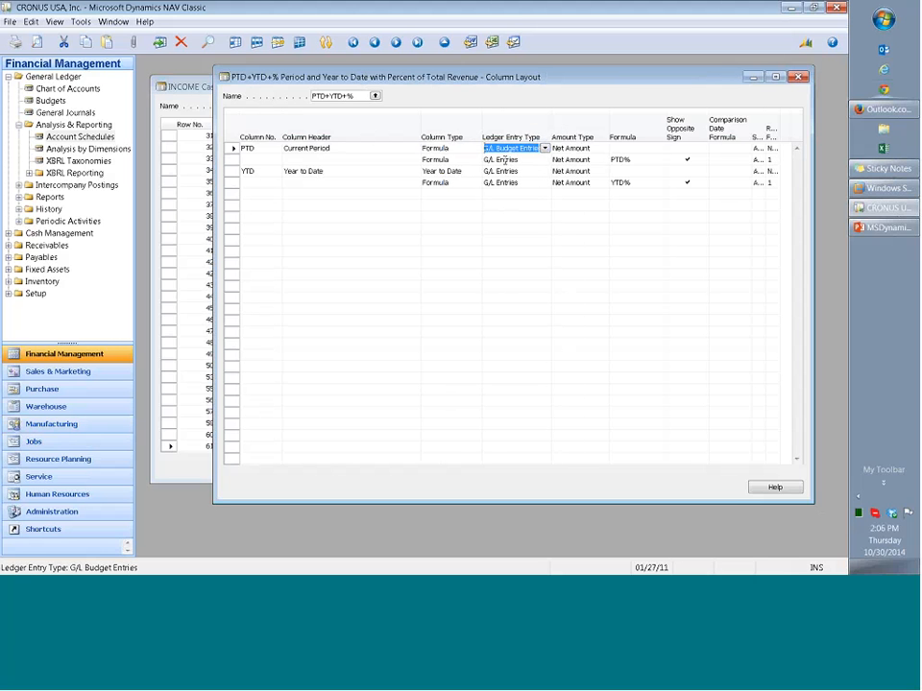
# Step: Review the ledger entry type of the PTD% column and the column type choices for Year to Date
pyautogui.click(523, 159)
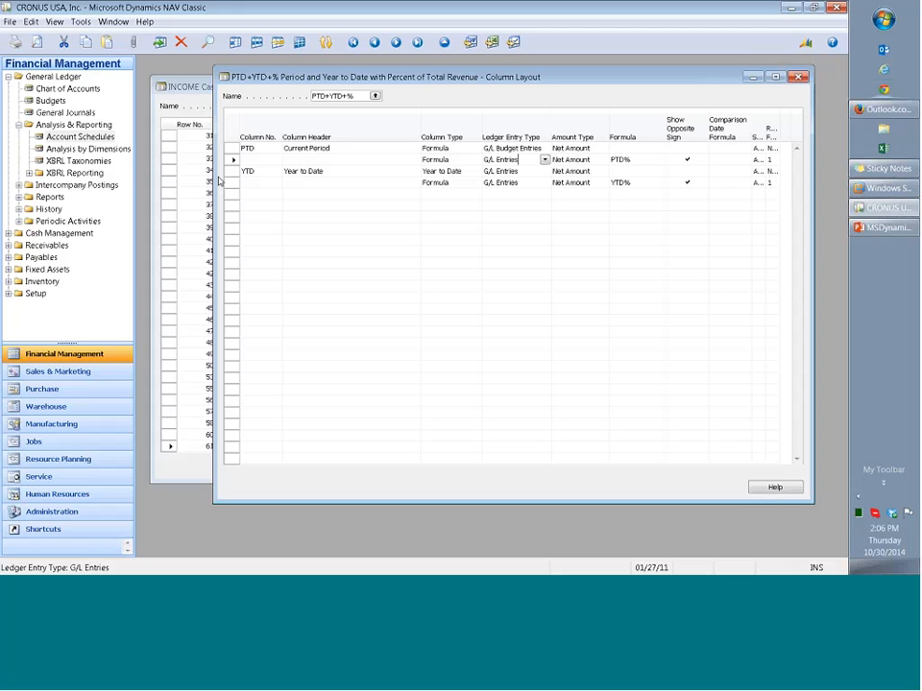
pyautogui.click(441, 171)
pyautogui.click(475, 171)
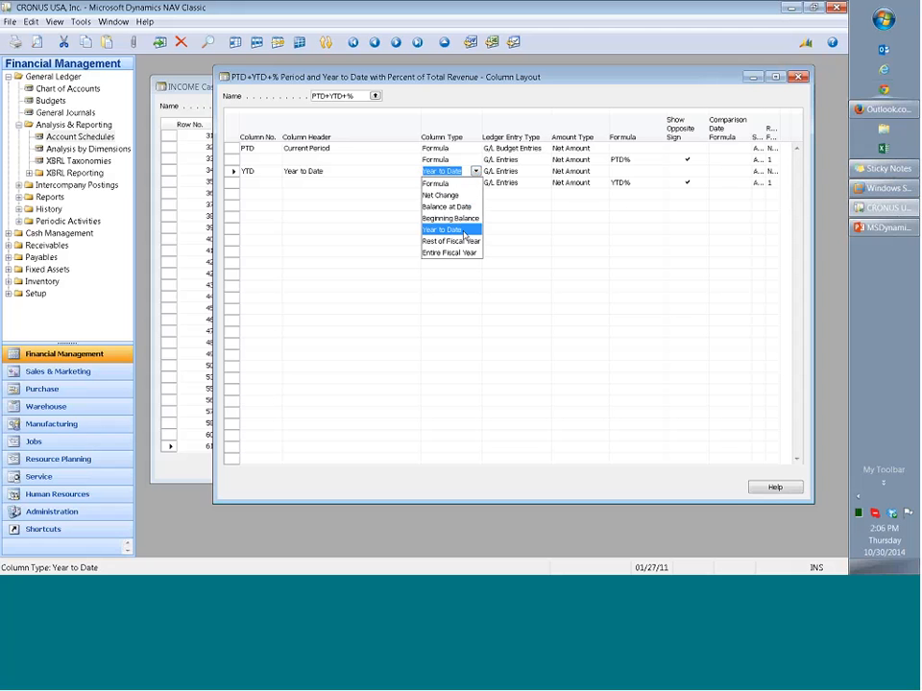
pyautogui.click(355, 149)
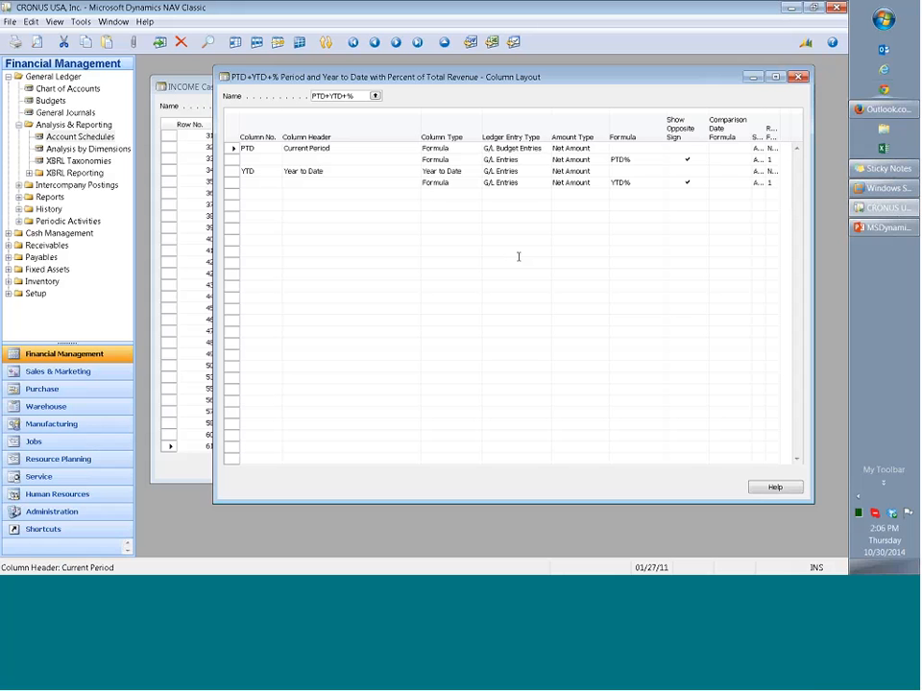
# Step: Load the BAL ONLY column layout for viewing and close the column layout setup
pyautogui.click(375, 96)
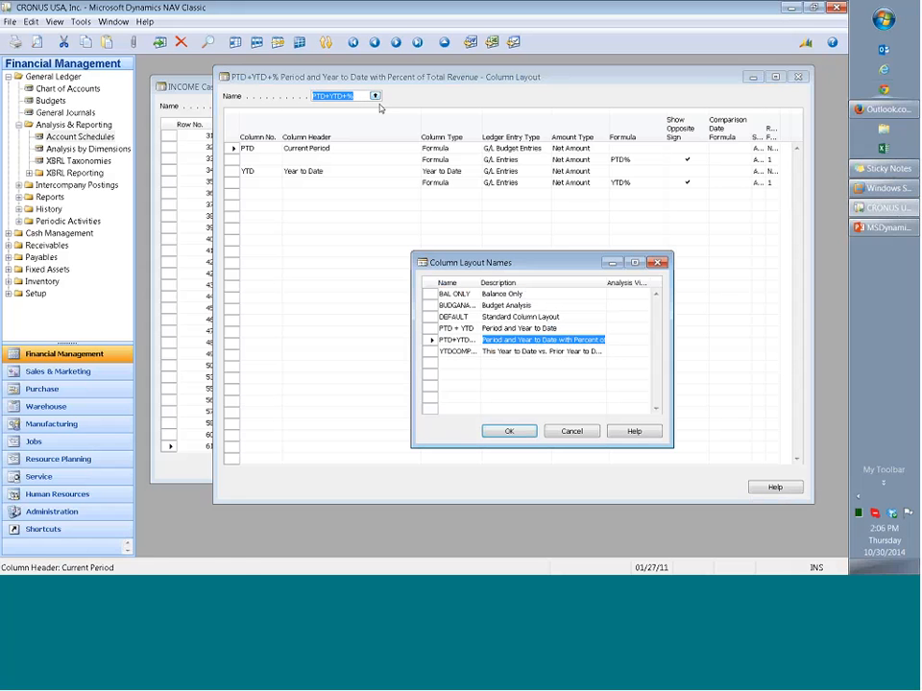
pyautogui.doubleClick(508, 293)
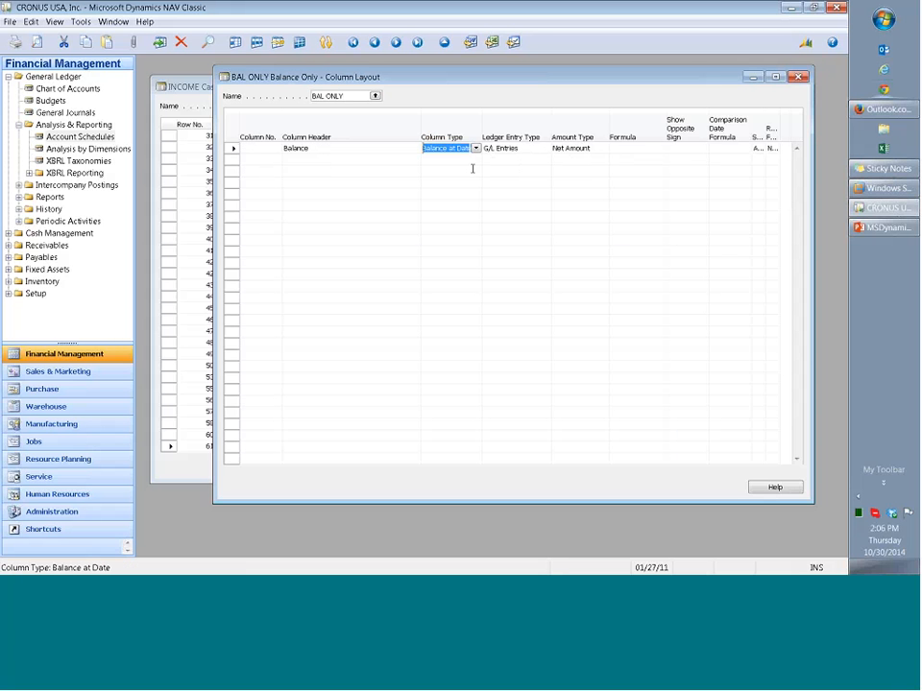
pyautogui.click(798, 78)
# Step: Open the overview of the INCOME account schedule and maximize its window
pyautogui.click(571, 466)
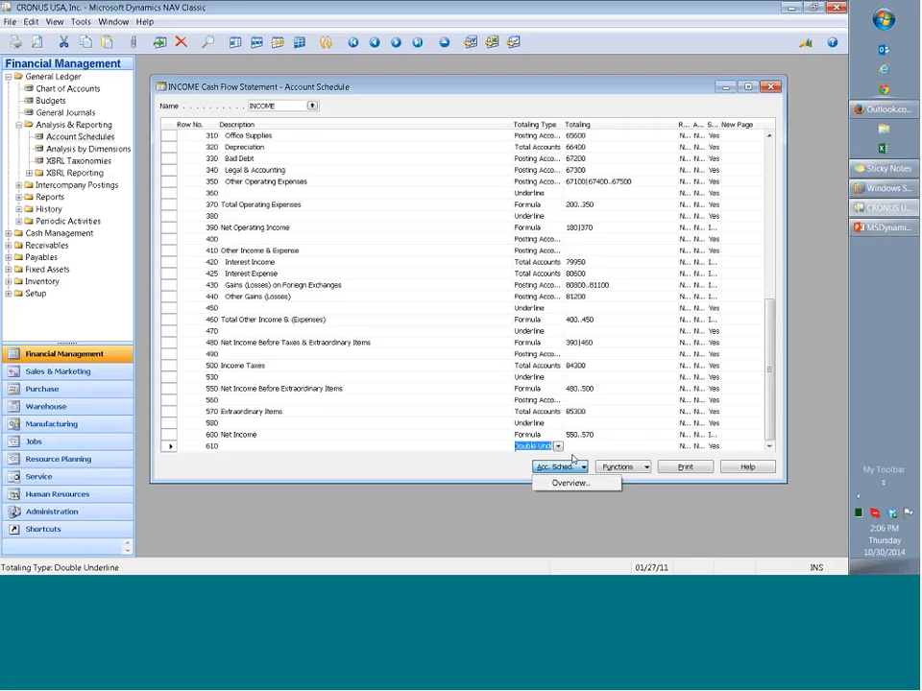
pyautogui.click(568, 483)
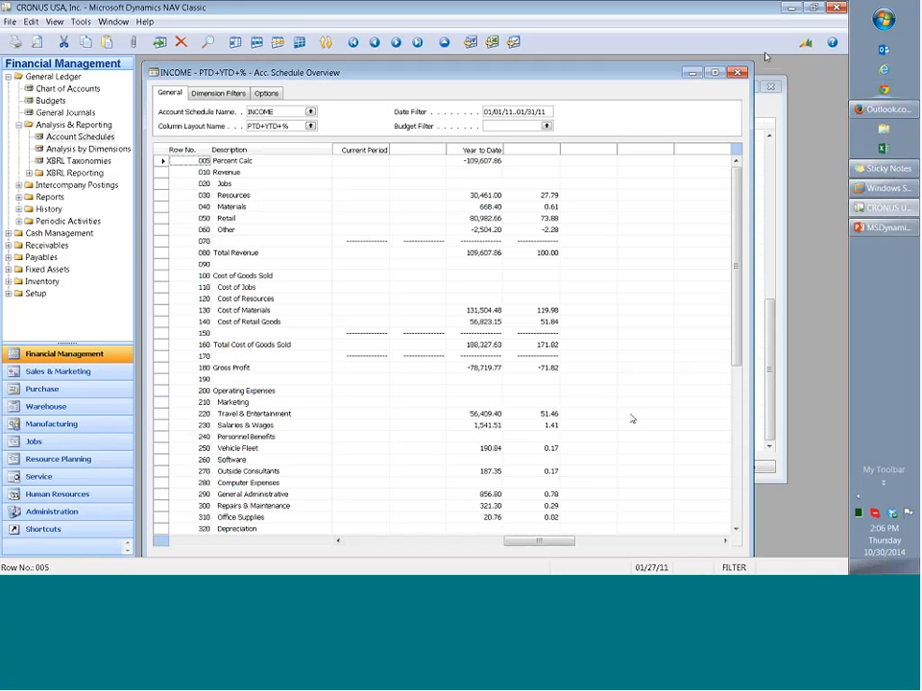
pyautogui.moveTo(753, 65); pyautogui.dragTo(711, 153)
pyautogui.moveTo(397, 158); pyautogui.dragTo(424, 80)
pyautogui.doubleClick(423, 80)
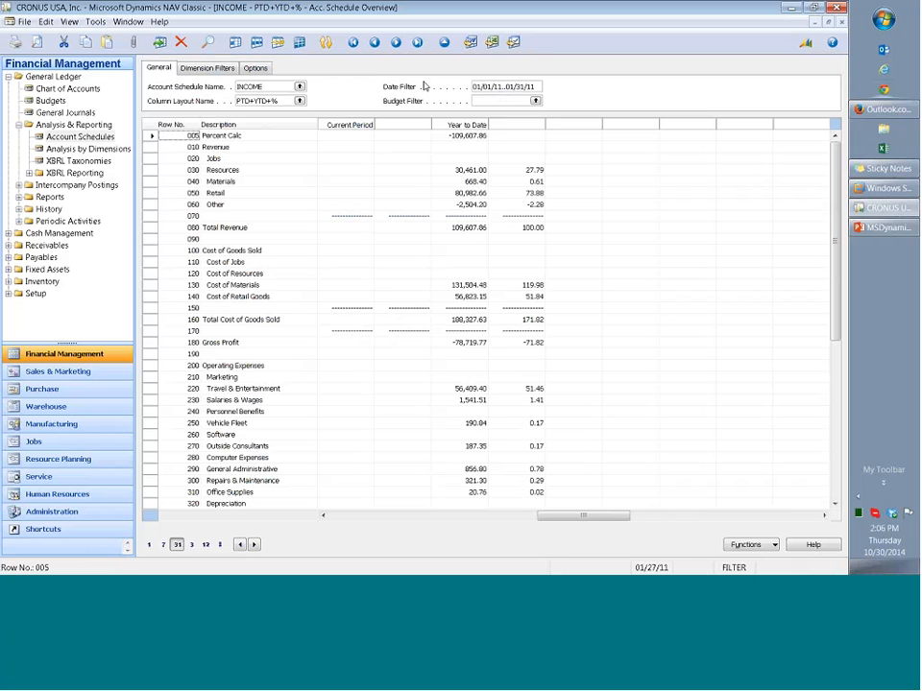
# Step: Examine the overview's column layout, year-to-date amounts, period navigation, dimension filters and display options
pyautogui.click(198, 104)
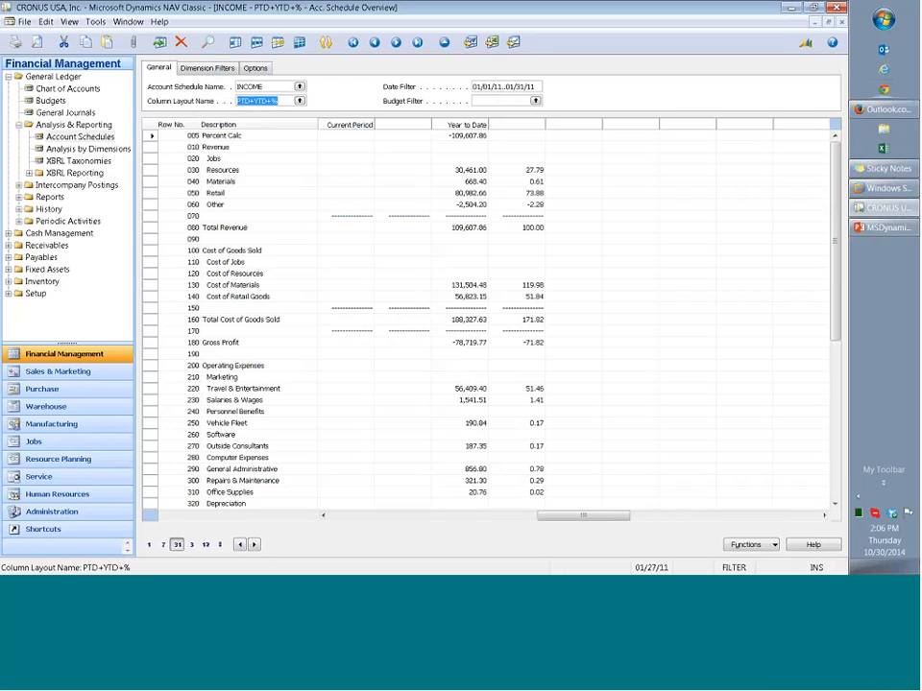
pyautogui.click(465, 182)
pyautogui.scroll(2, 463, 176)
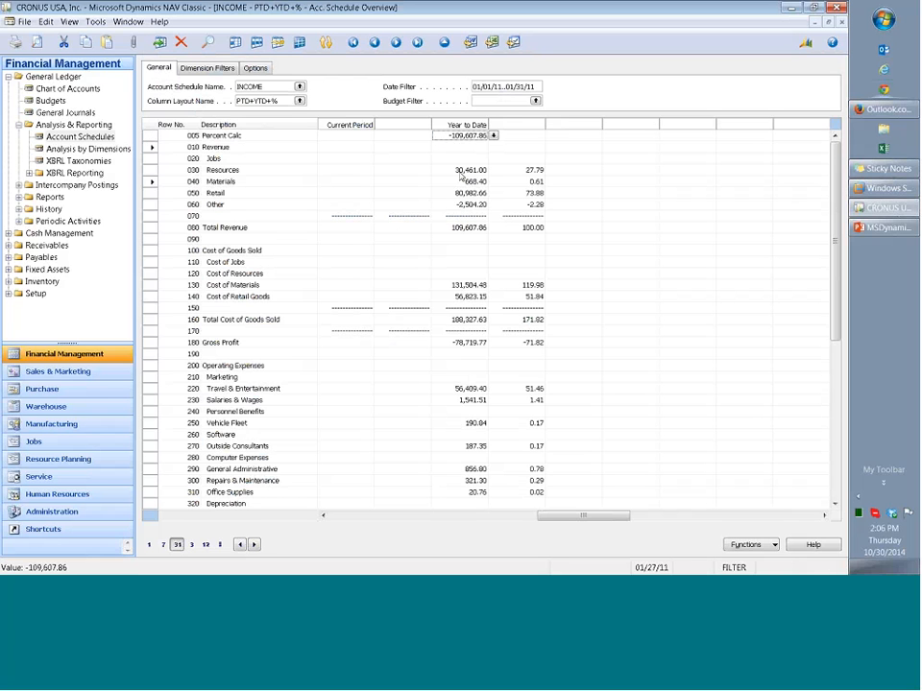
pyautogui.click(253, 544)
pyautogui.click(253, 544)
pyautogui.click(207, 67)
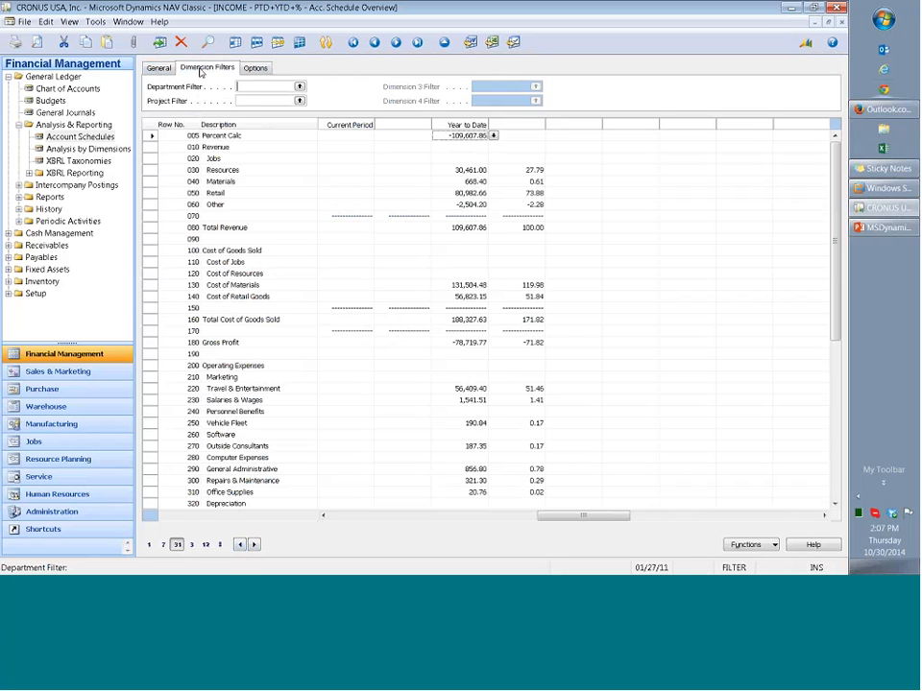
pyautogui.click(255, 67)
pyautogui.click(252, 86)
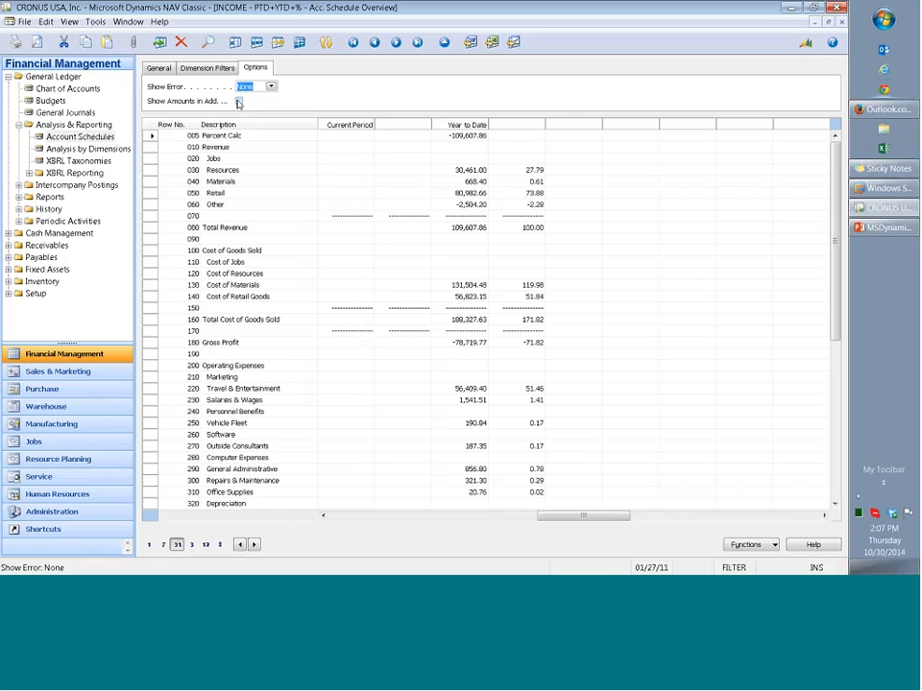
pyautogui.click(219, 70)
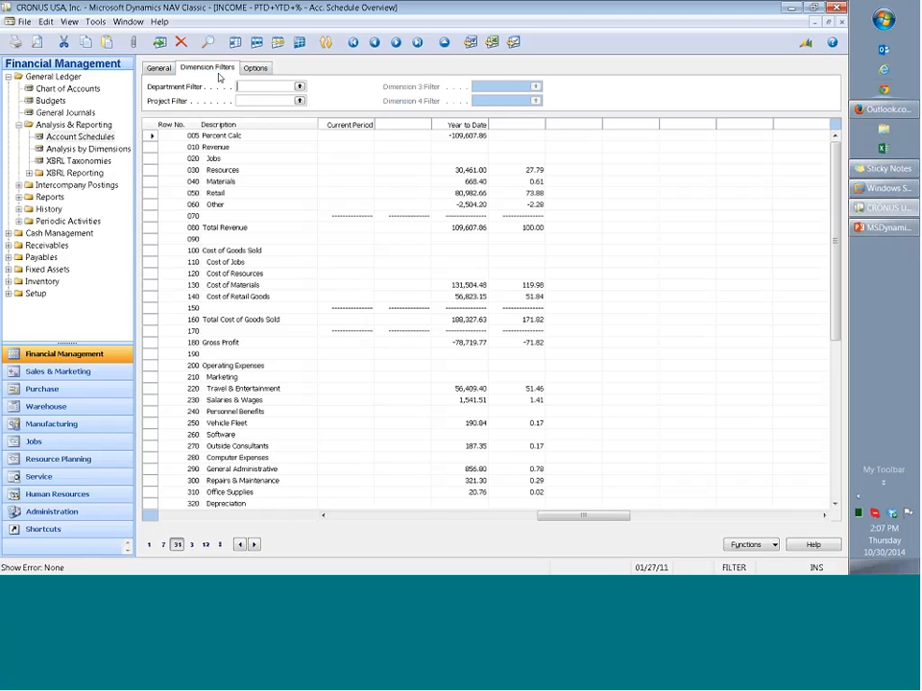
pyautogui.click(165, 70)
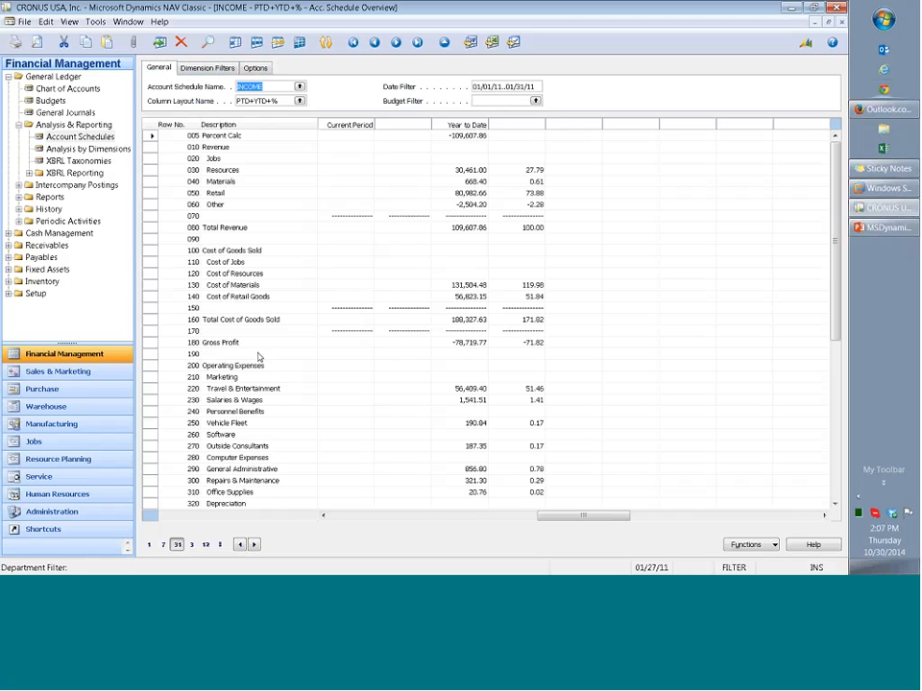
# Step: Export the INCOME account schedule overview to Excel with the Create Workbook option
pyautogui.click(762, 546)
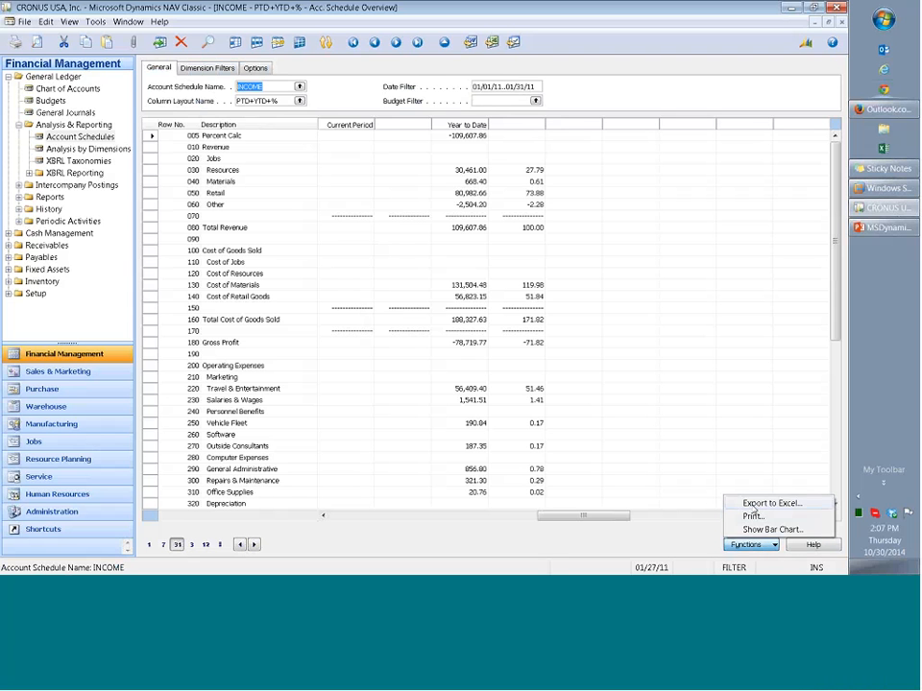
pyautogui.click(763, 503)
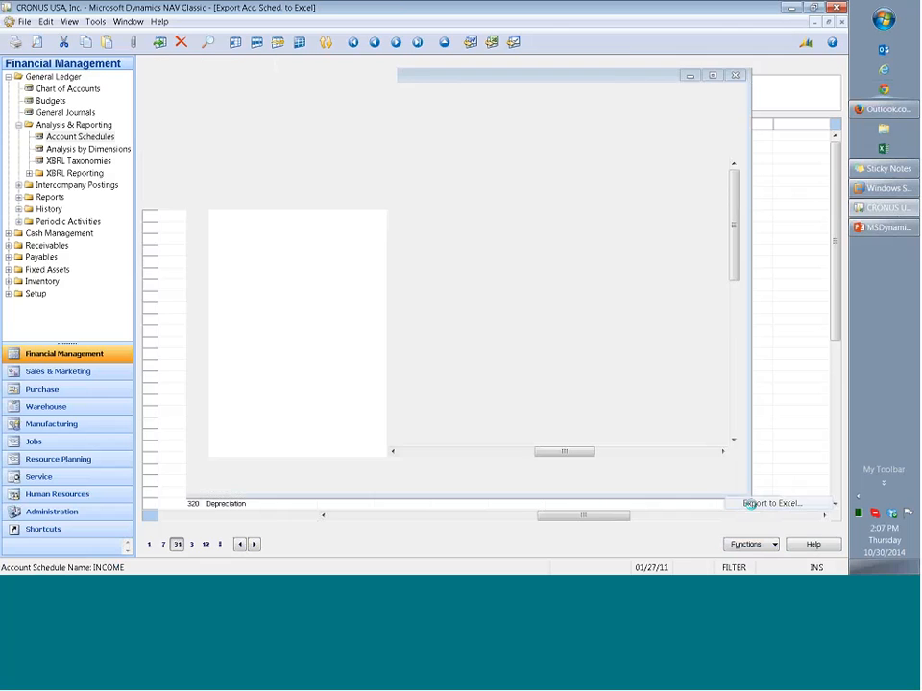
pyautogui.click(302, 87)
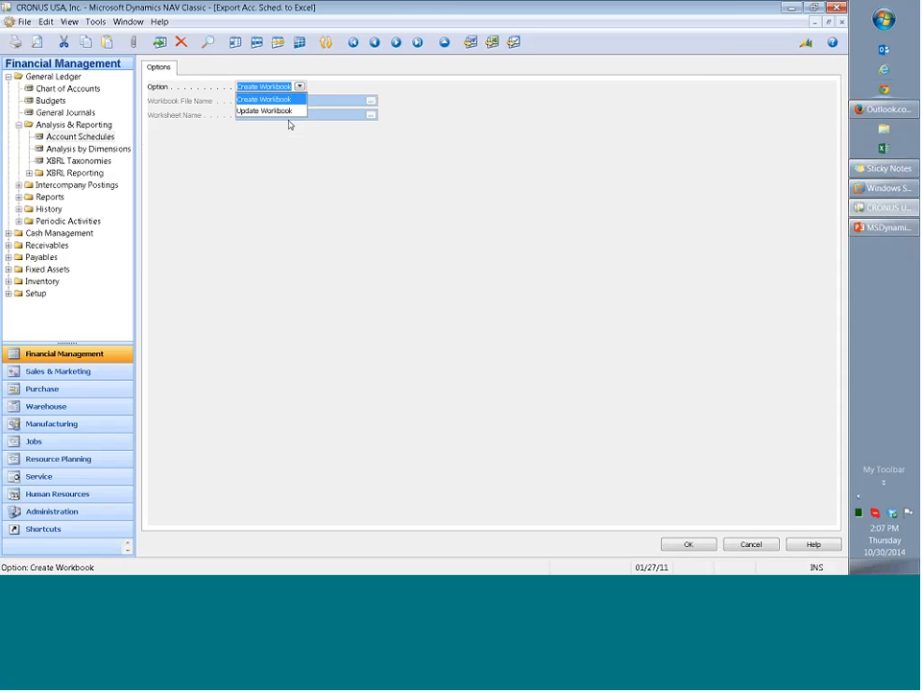
pyautogui.click(353, 190)
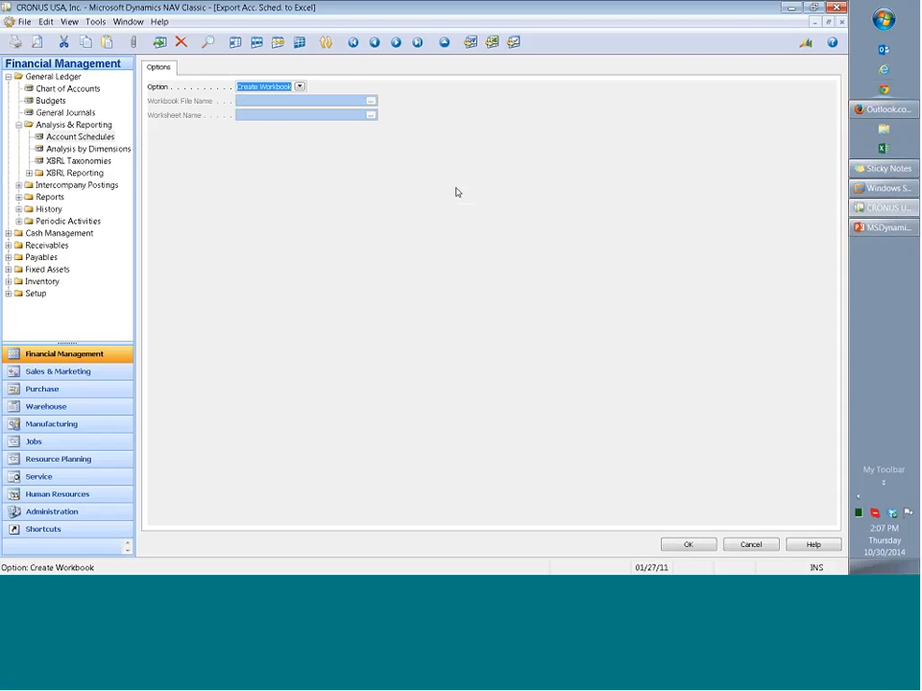
pyautogui.click(687, 546)
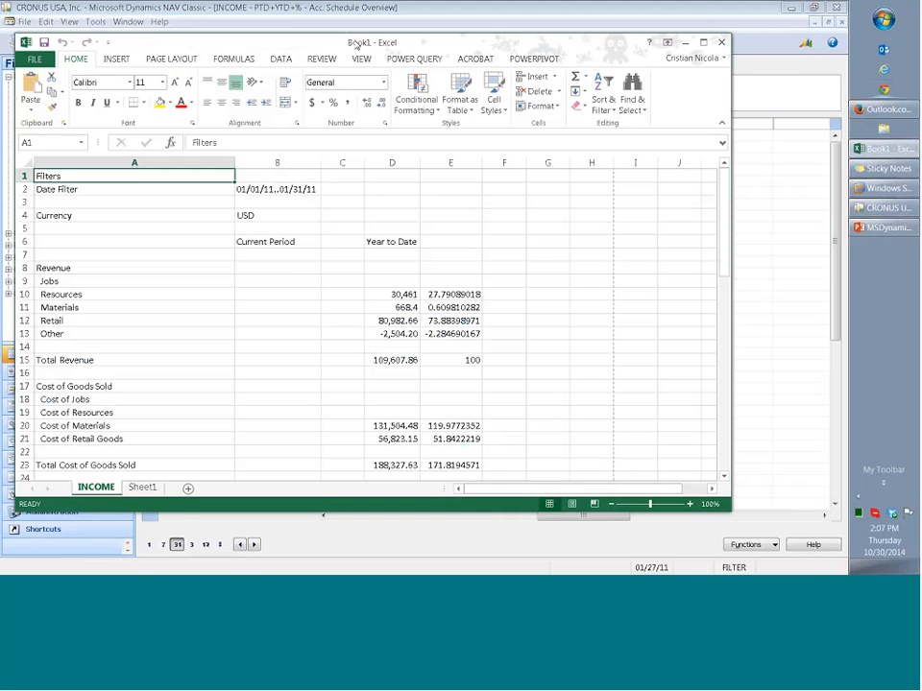
# Step: Examine the exported income statement from the filters and column headings down to Net Income
pyautogui.click(119, 232)
pyautogui.scroll(-4, 119, 230)
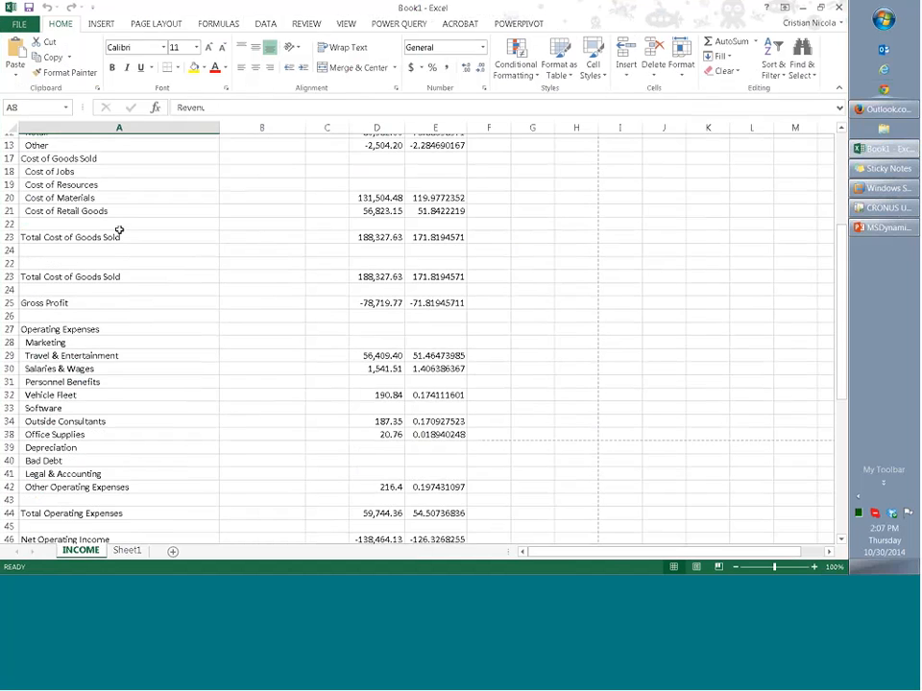
pyautogui.scroll(-6, 119, 229)
pyautogui.scroll(-3, 119, 230)
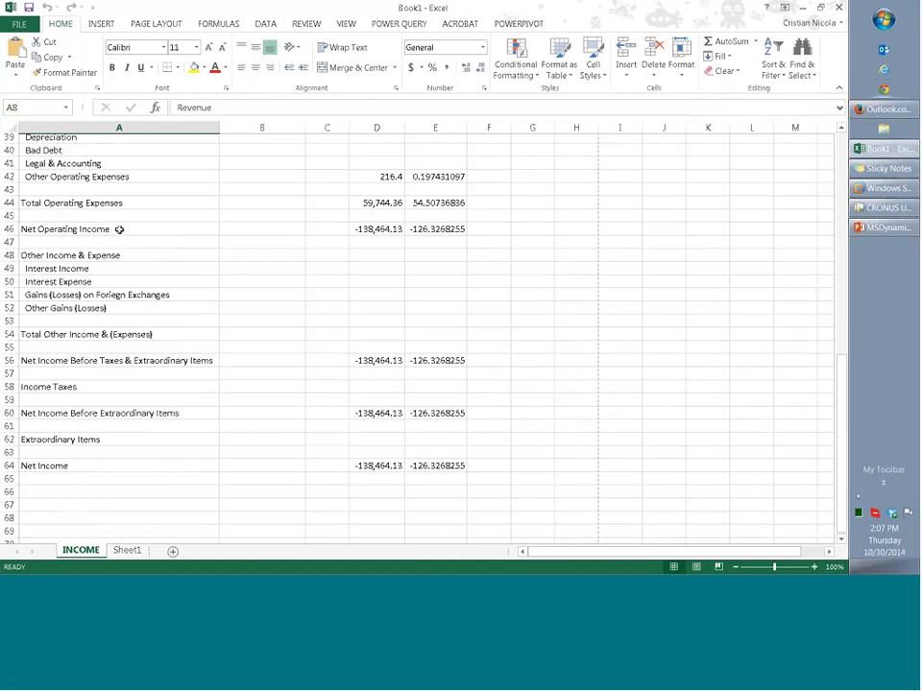
pyautogui.scroll(11, 119, 230)
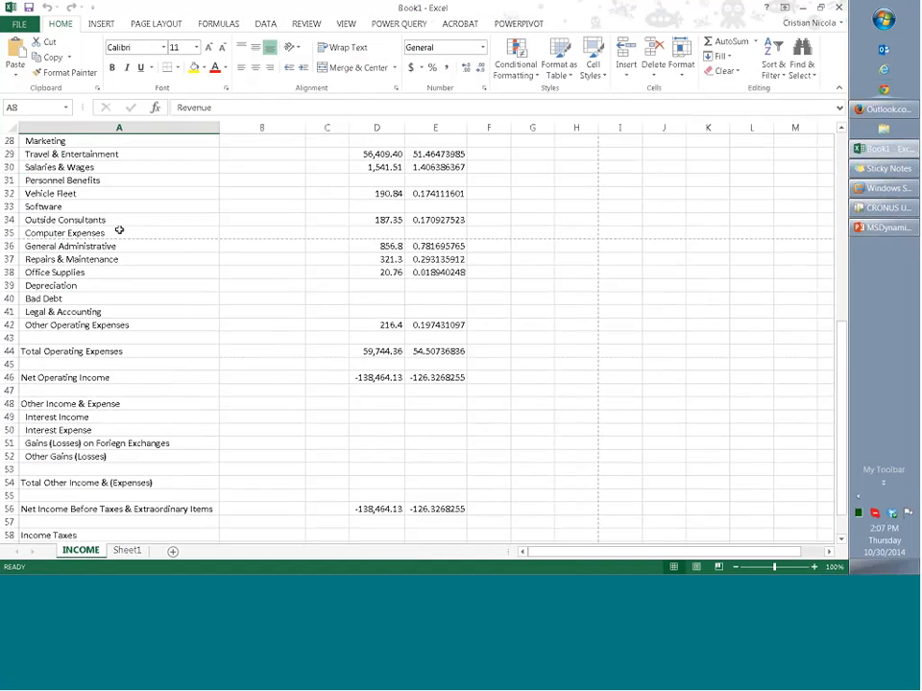
pyautogui.scroll(2, 119, 229)
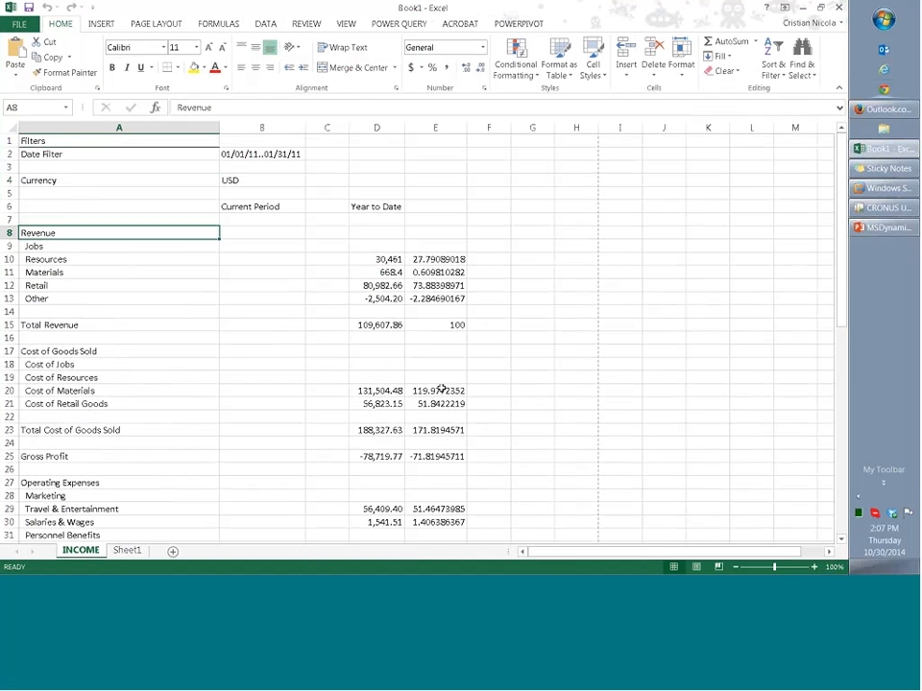
# Step: Inspect the contents of the year-to-date Cost of Materials cell without changing it, and look over the remaining report rows
pyautogui.scroll(-3, 221, 400)
pyautogui.click(399, 272)
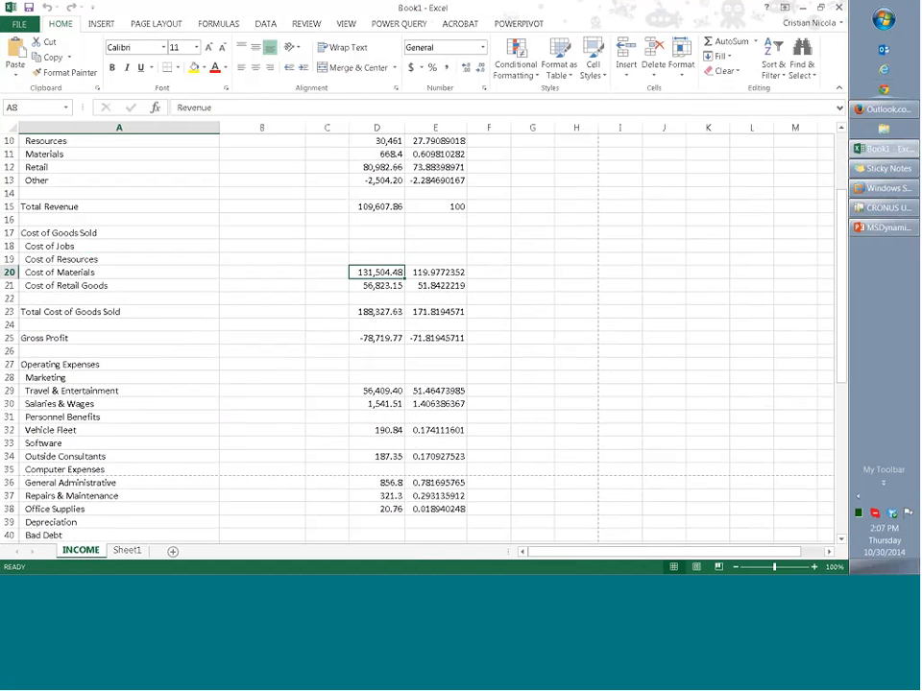
pyautogui.click(247, 102)
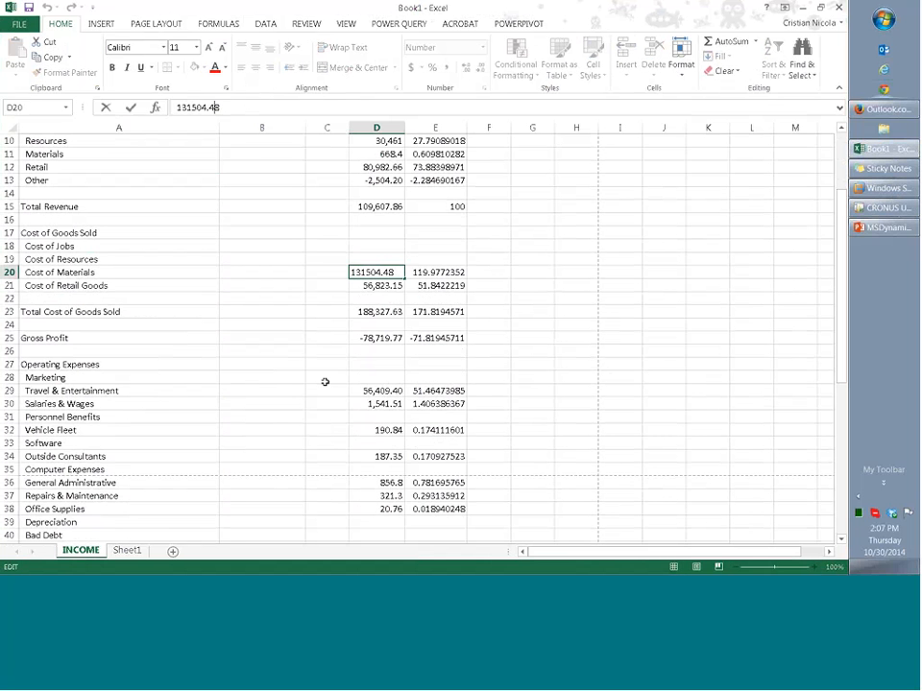
pyautogui.scroll(3, 324, 382)
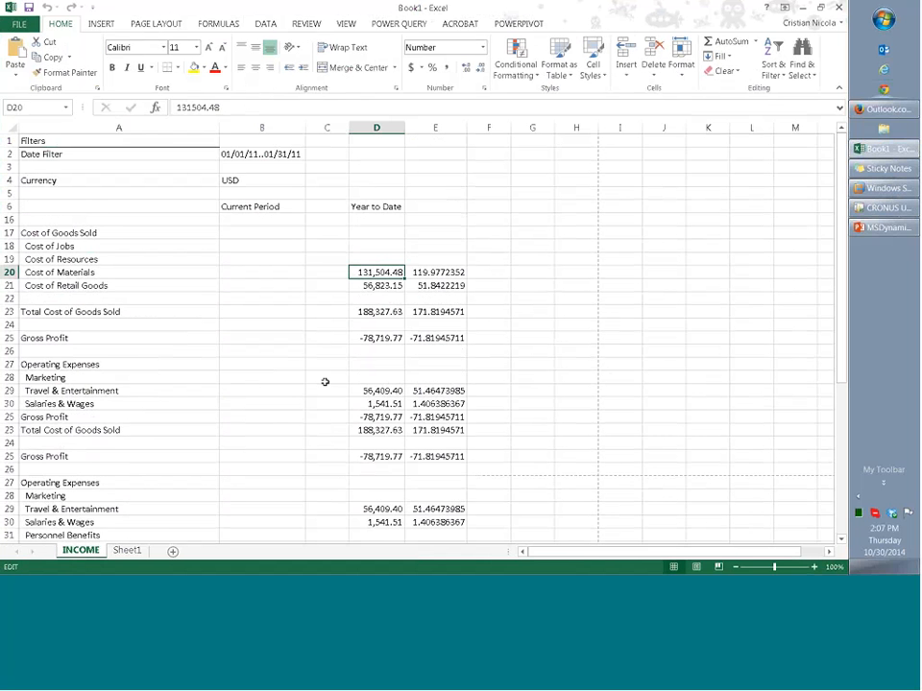
pyautogui.scroll(-4, 298, 383)
pyautogui.scroll(-7, 297, 382)
pyautogui.press('Escape')
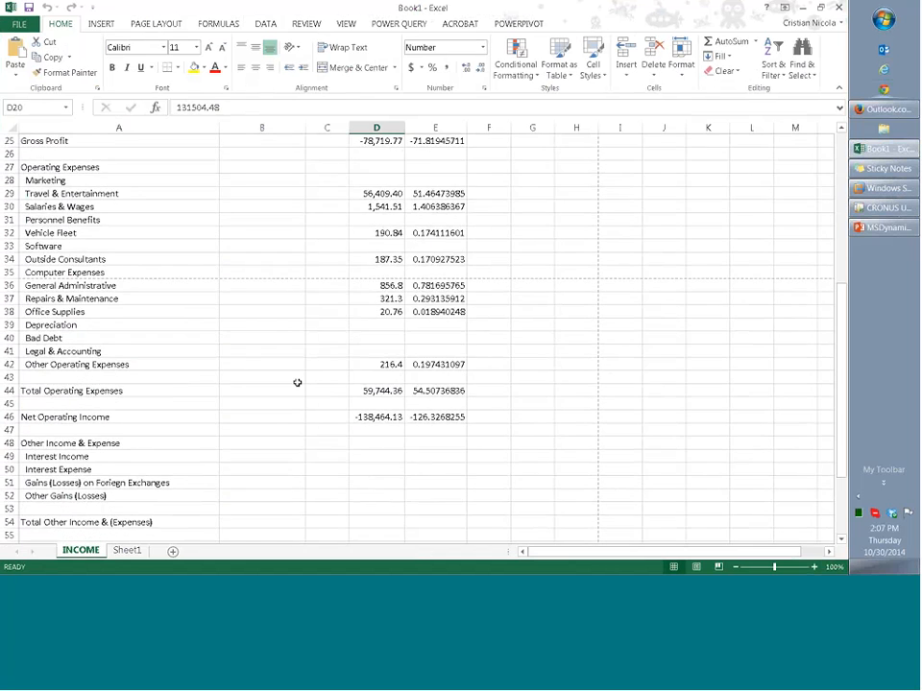
pyautogui.scroll(-4, 297, 382)
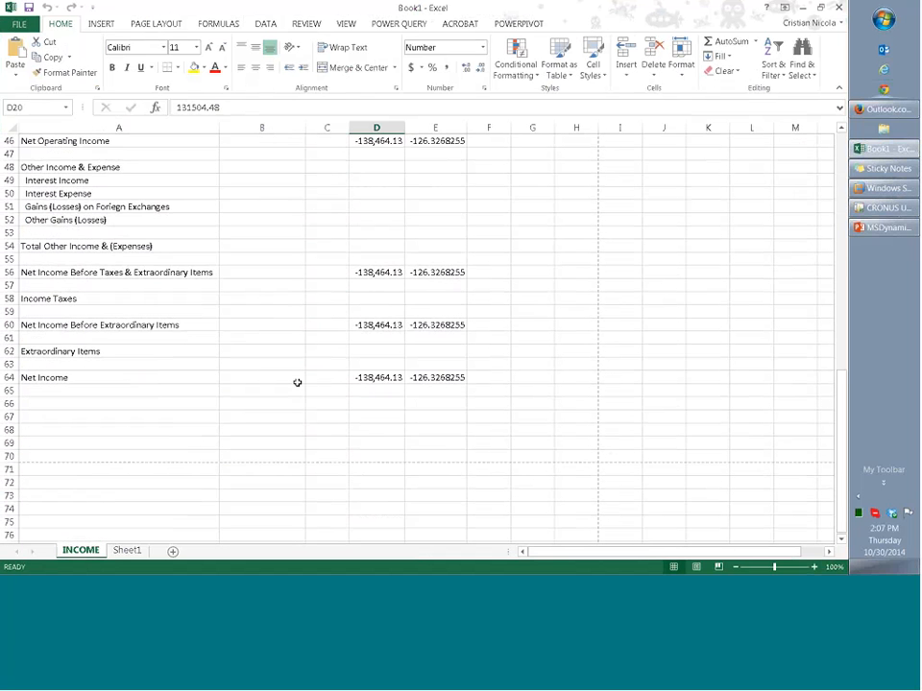
pyautogui.scroll(3, 298, 382)
pyautogui.scroll(12, 298, 382)
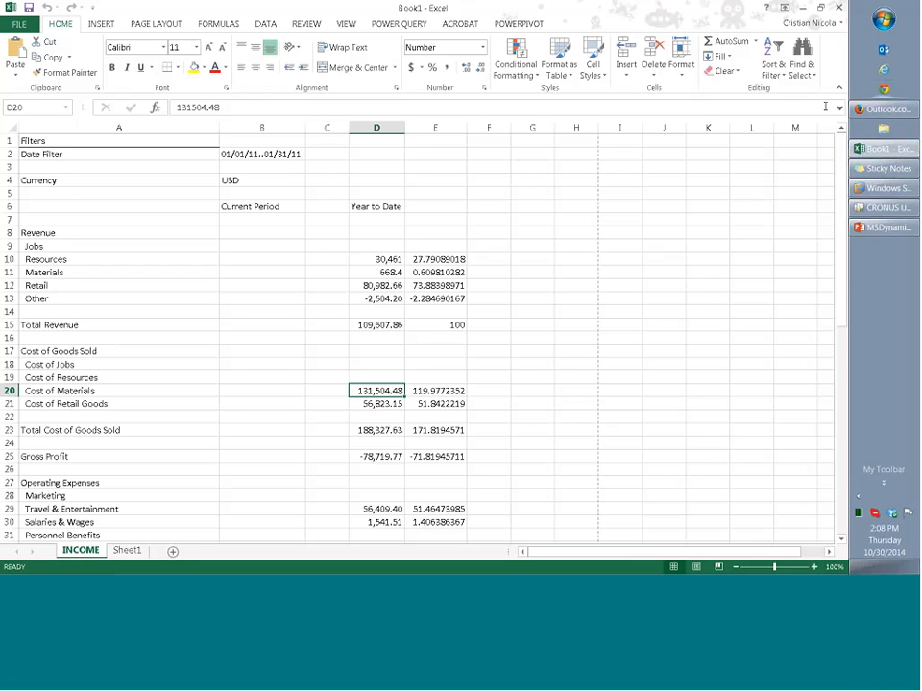
# Step: Close the exported workbook without saving, and close the account schedule overview and the INCOME account schedule
pyautogui.click(838, 8)
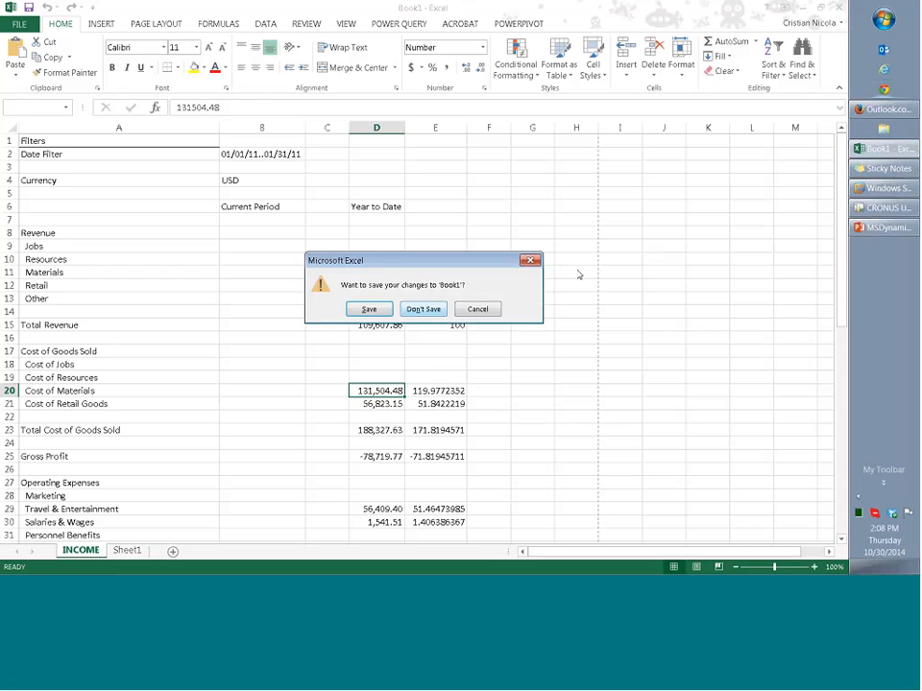
pyautogui.click(423, 308)
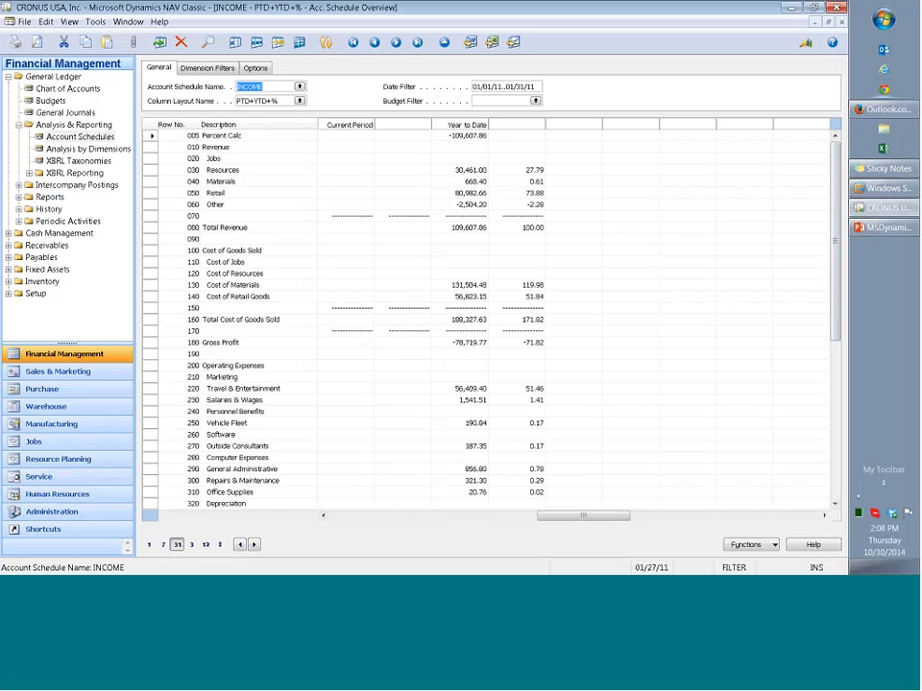
pyautogui.click(841, 22)
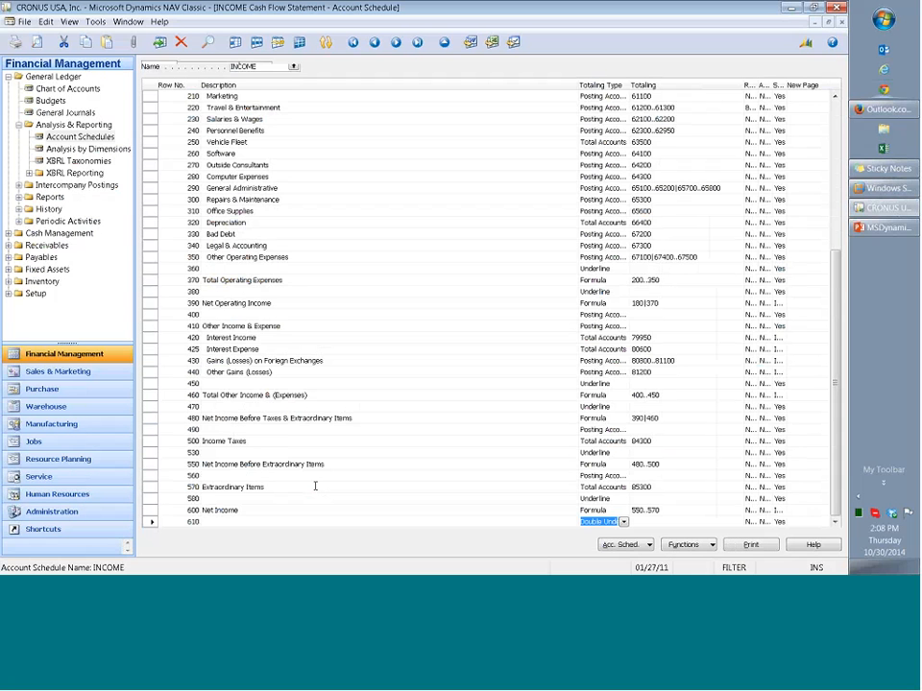
pyautogui.click(842, 23)
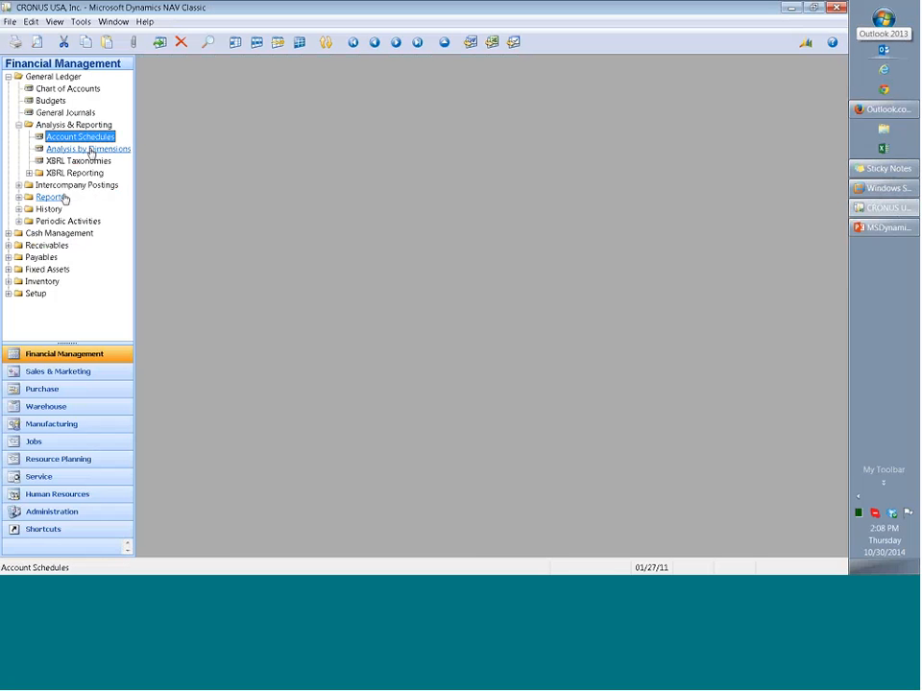
# Step: Open Analysis Views from the Dimensions setup of Financial Management, and view the list of analysis views before returning to the REVENUE card
pyautogui.click(41, 294)
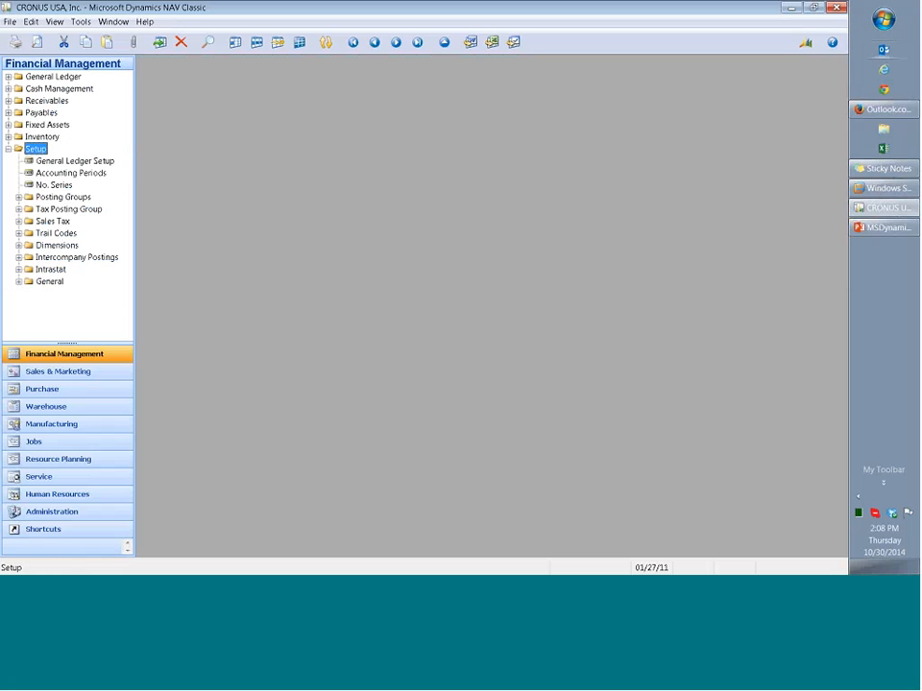
pyautogui.click(57, 245)
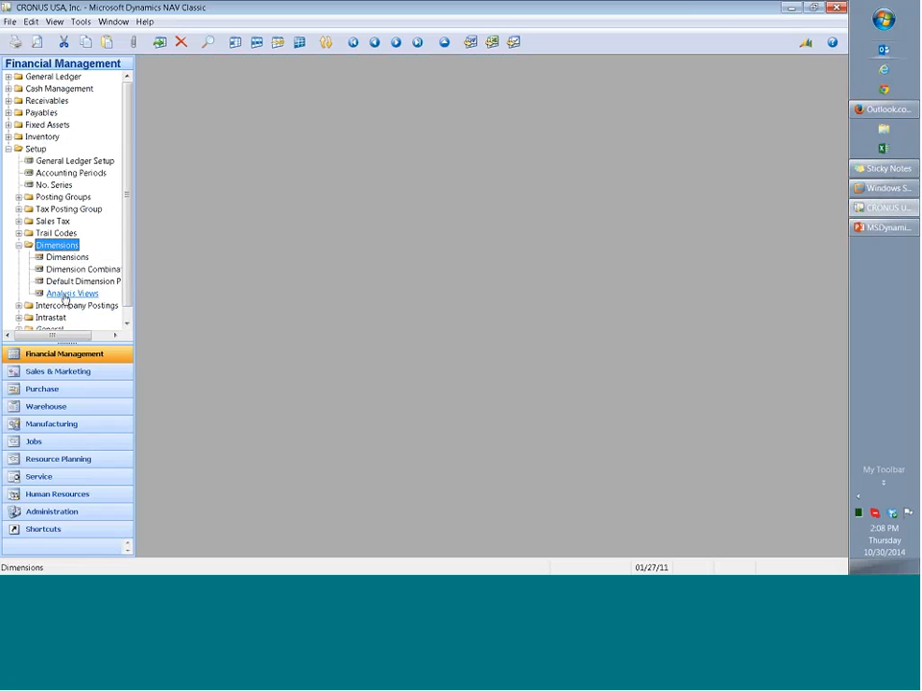
pyautogui.click(64, 294)
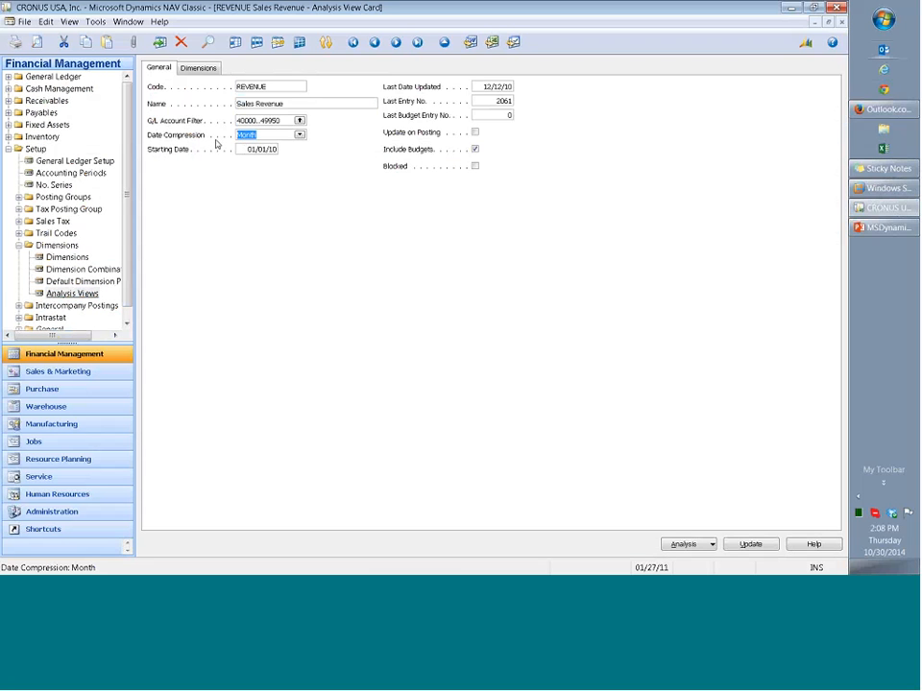
pyautogui.press('Escape')
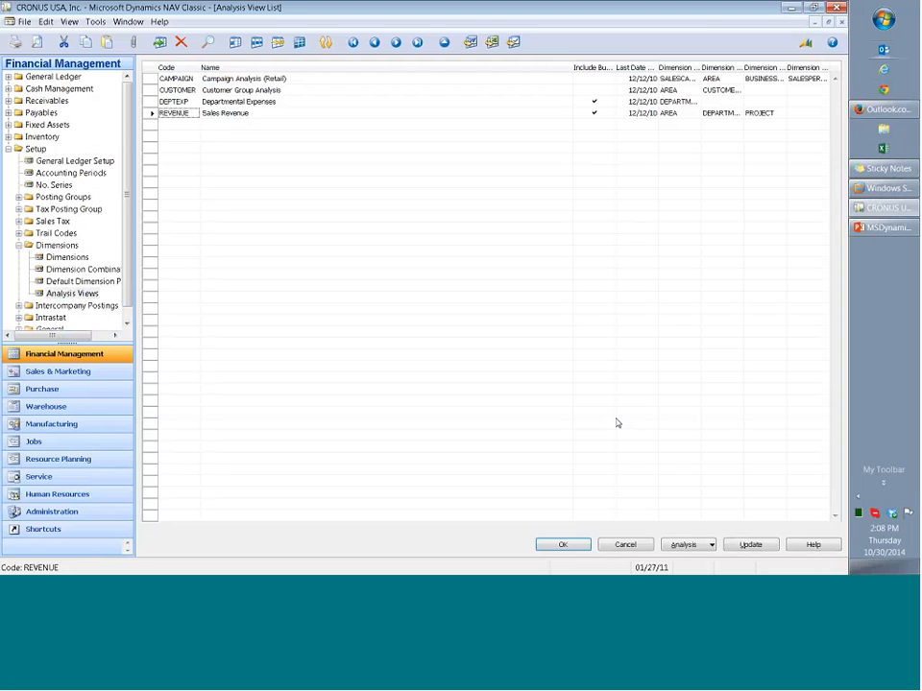
pyautogui.click(622, 547)
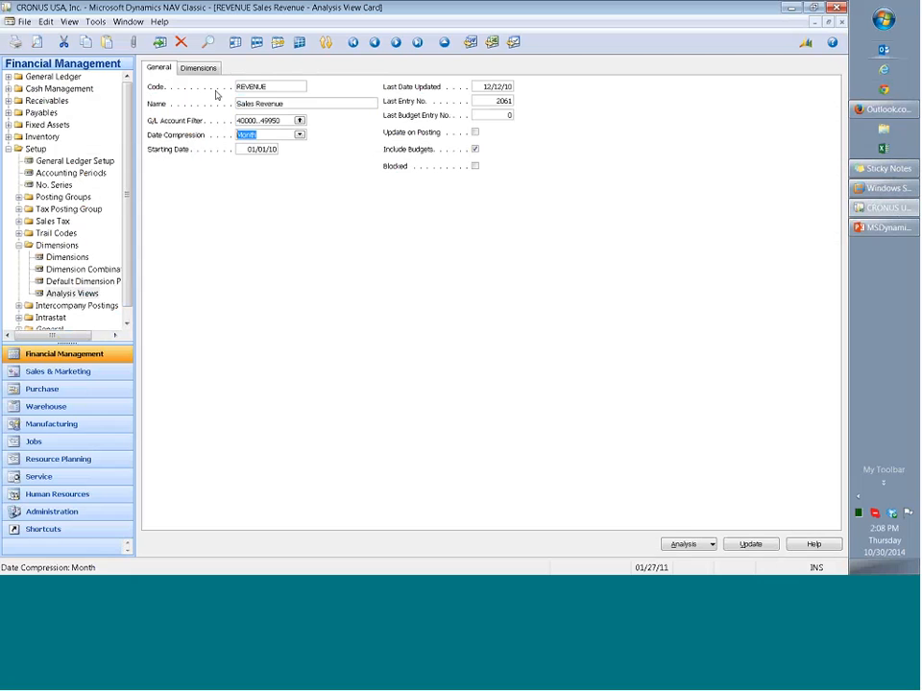
# Step: Review the REVENUE analysis view's G/L account filter, date compression choices and starting date
pyautogui.click(196, 121)
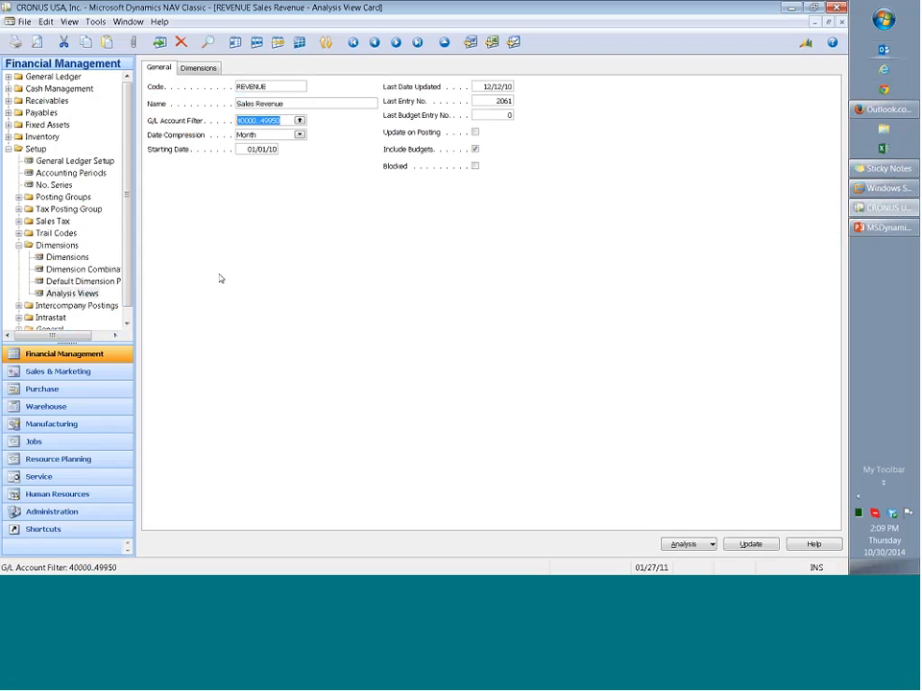
pyautogui.click(184, 140)
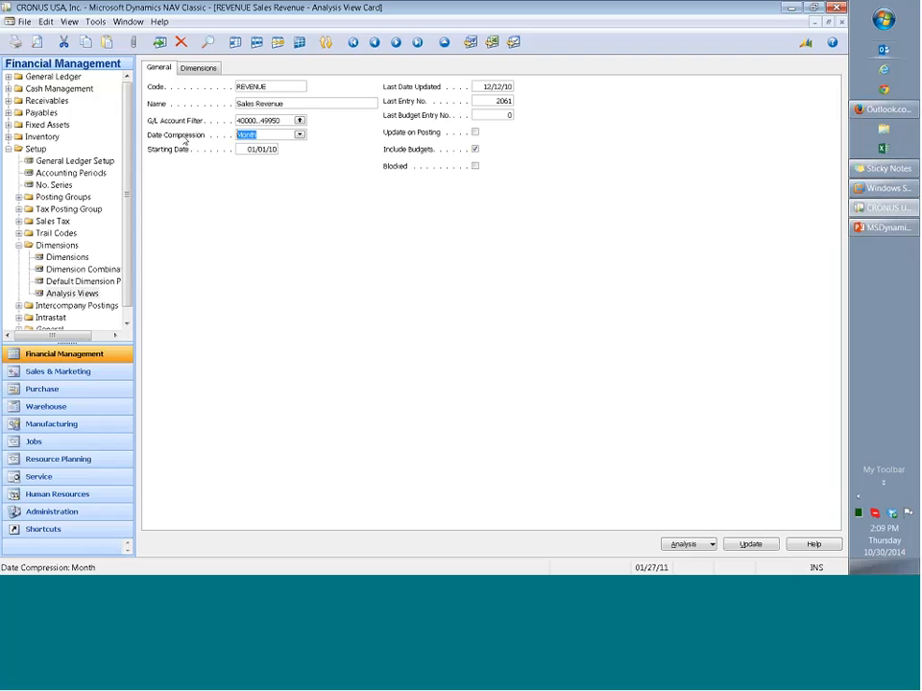
pyautogui.click(299, 135)
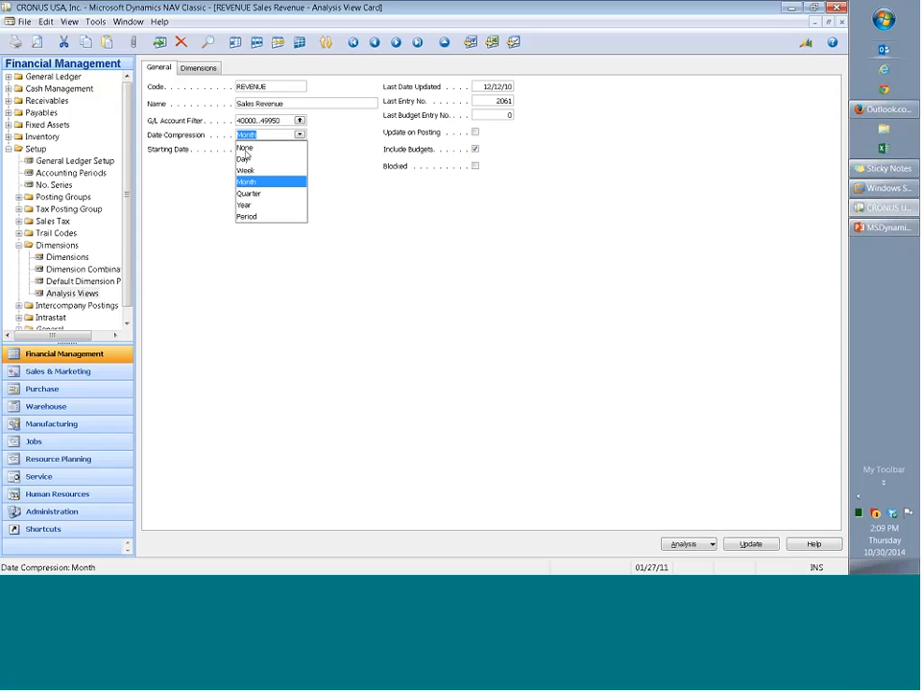
pyautogui.press('Tab')
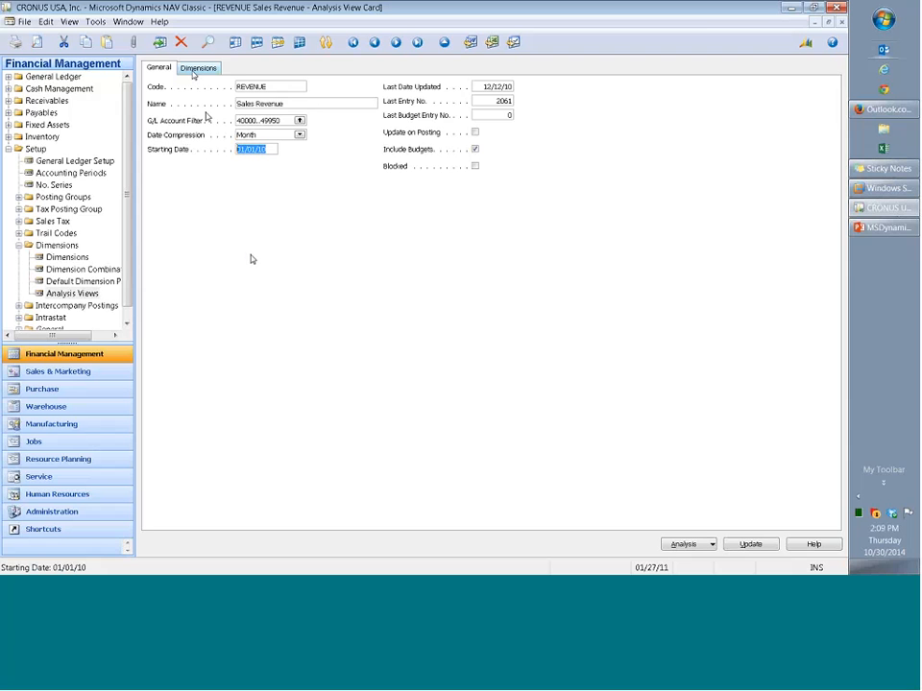
# Step: Review the REVENUE view's dimension codes and Update on Posting setting, and check the list of analysis views again
pyautogui.click(198, 69)
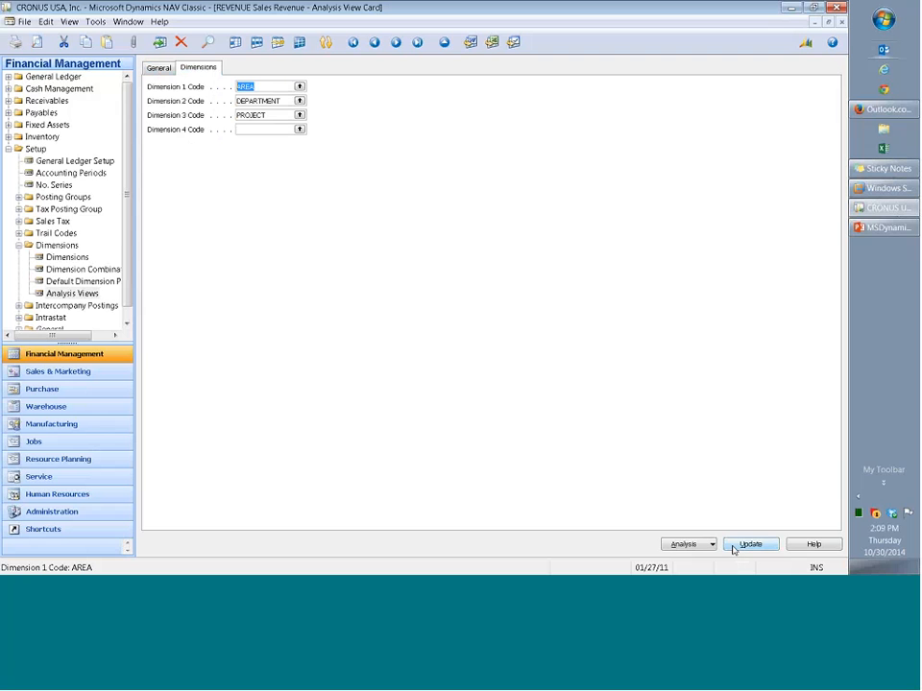
pyautogui.click(158, 68)
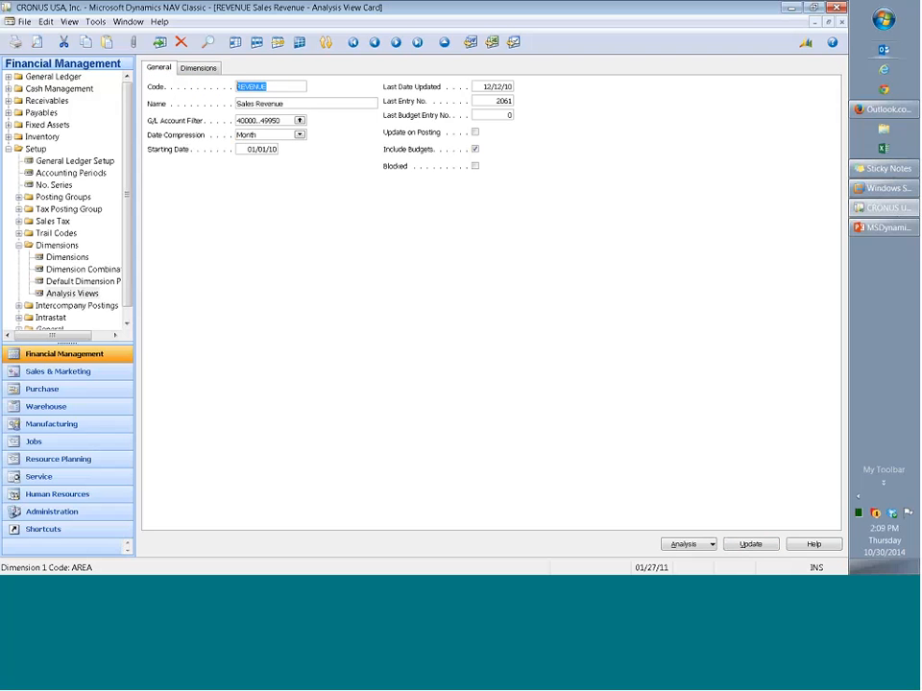
pyautogui.click(438, 135)
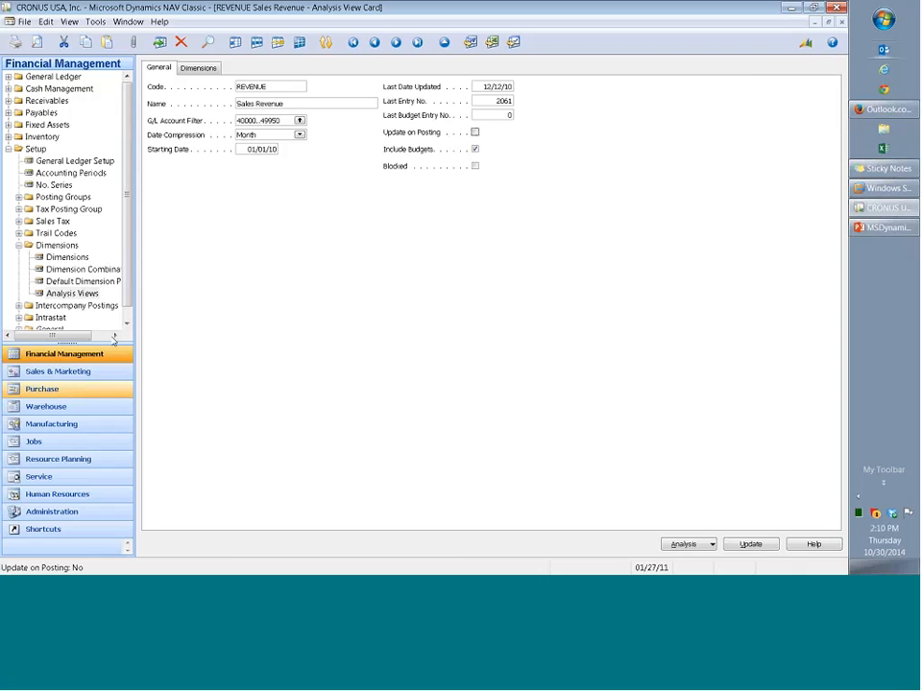
pyautogui.press('F5')
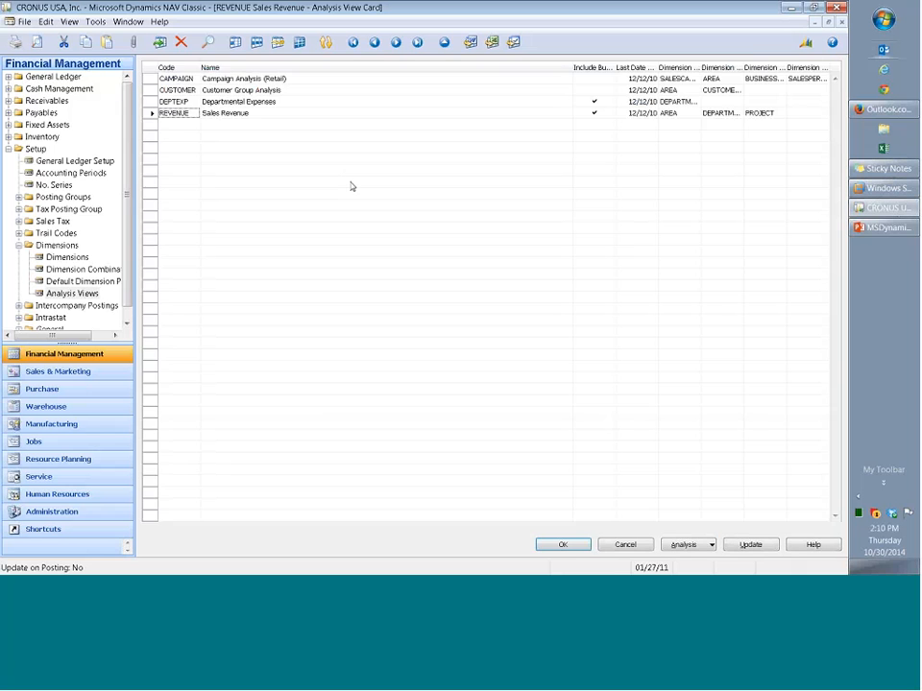
pyautogui.press('Escape')
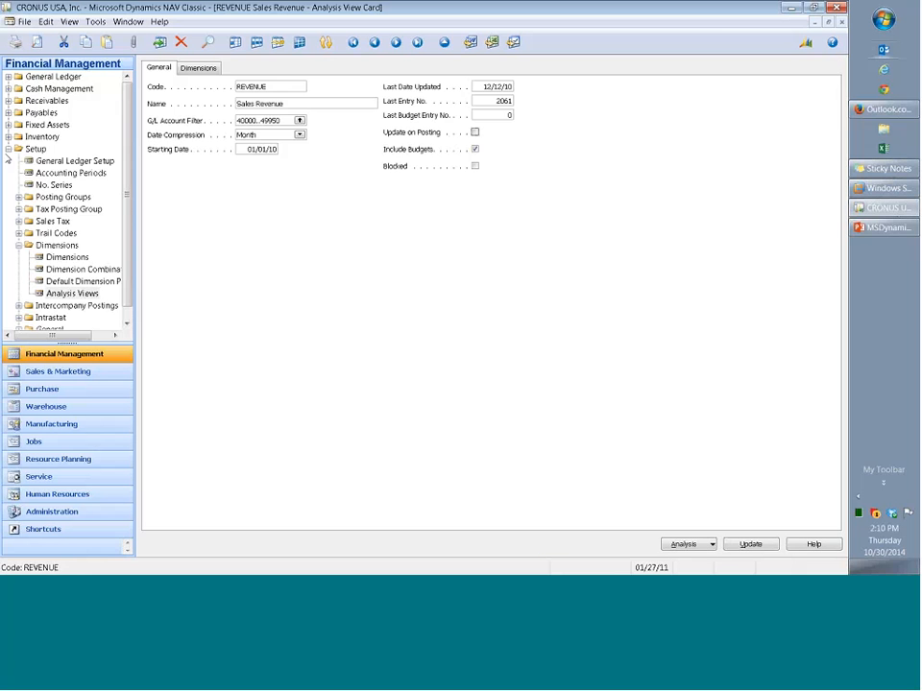
# Step: Open Analysis by Dimensions from the General Ledger's Analysis & Reporting section
pyautogui.click(9, 149)
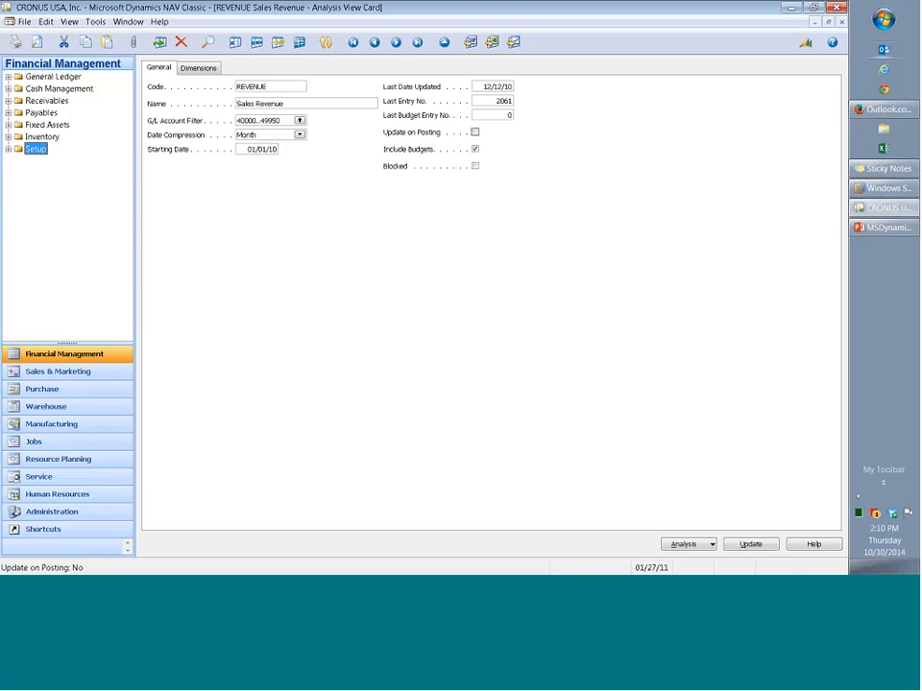
pyautogui.click(54, 76)
pyautogui.click(70, 126)
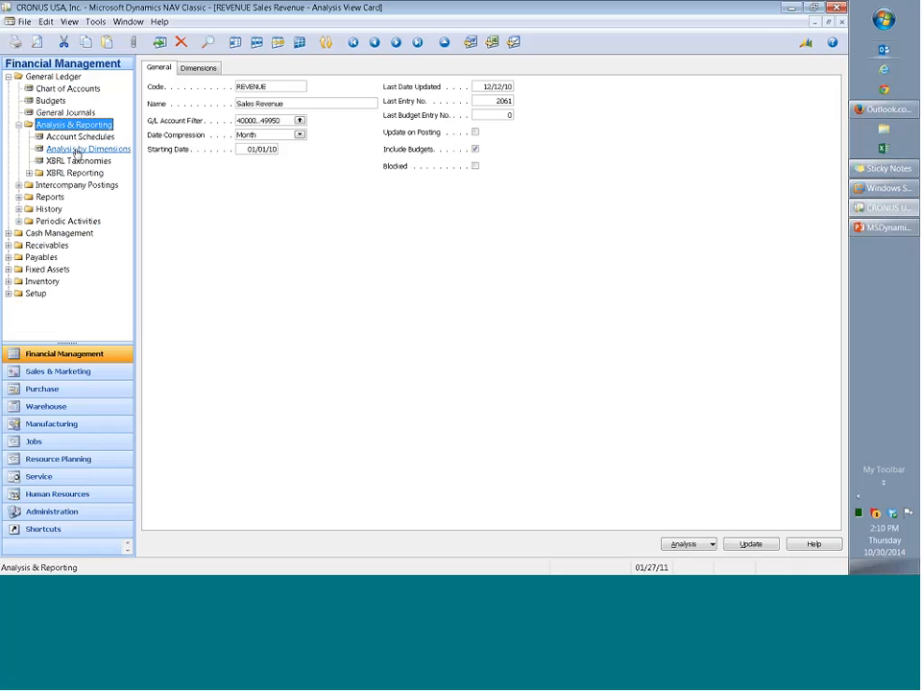
pyautogui.click(76, 150)
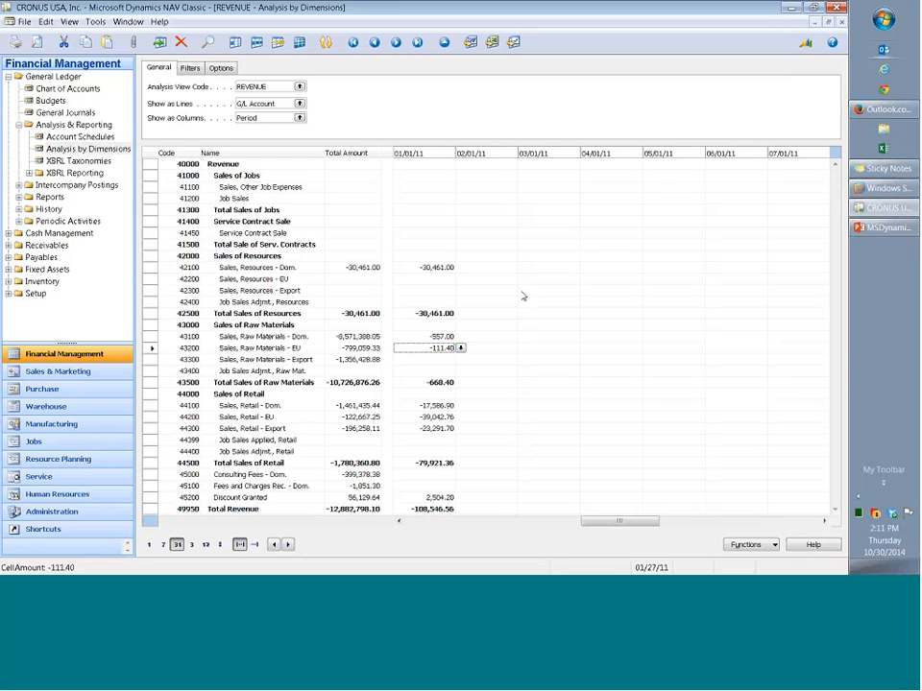
# Step: Review the G/L account lines of the REVENUE analysis, from Revenue down to Total Revenue
pyautogui.click(251, 164)
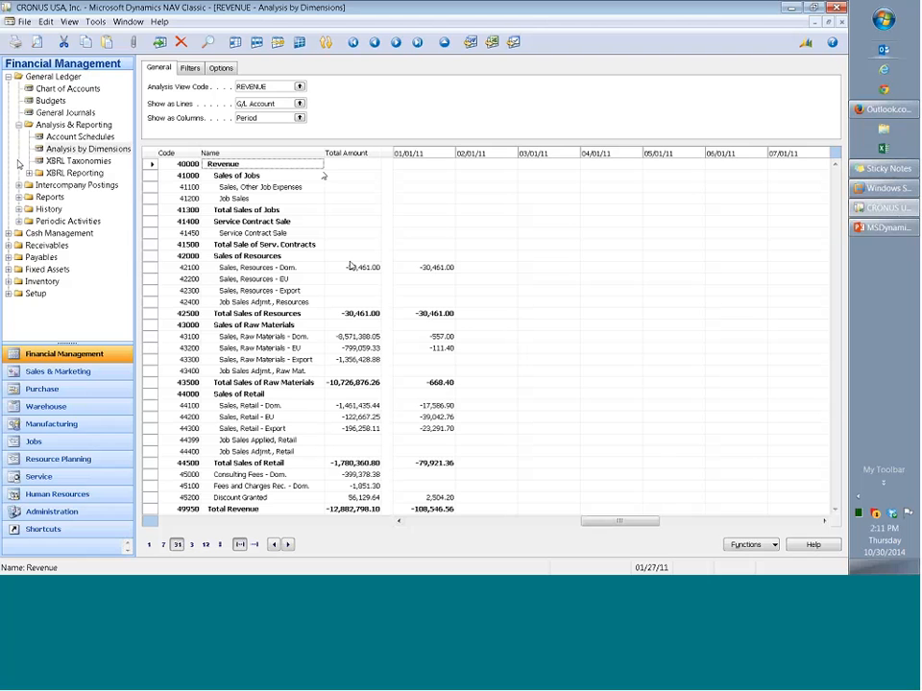
pyautogui.click(236, 509)
pyautogui.click(229, 199)
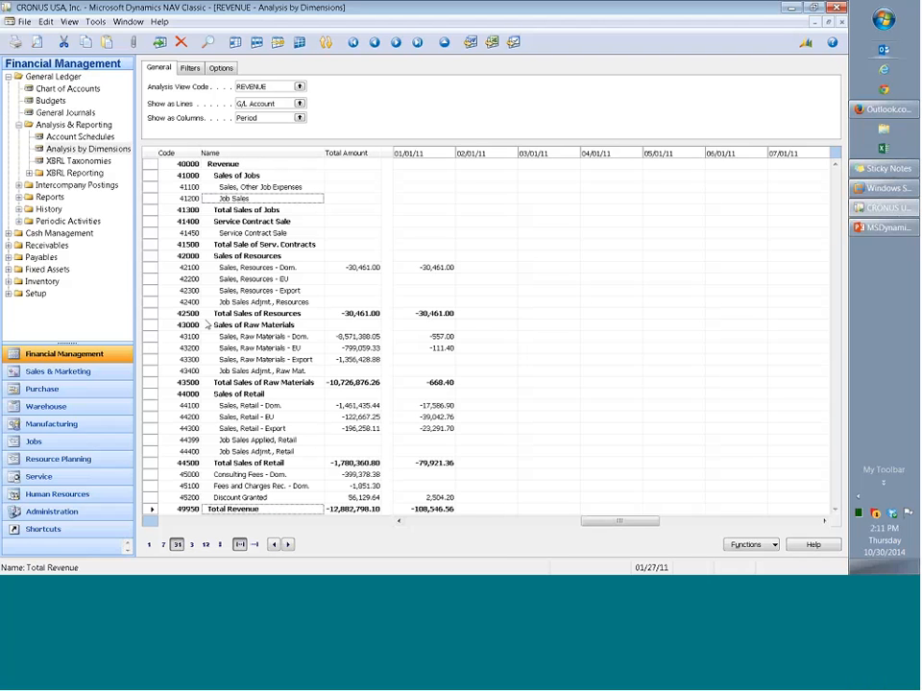
pyautogui.click(226, 164)
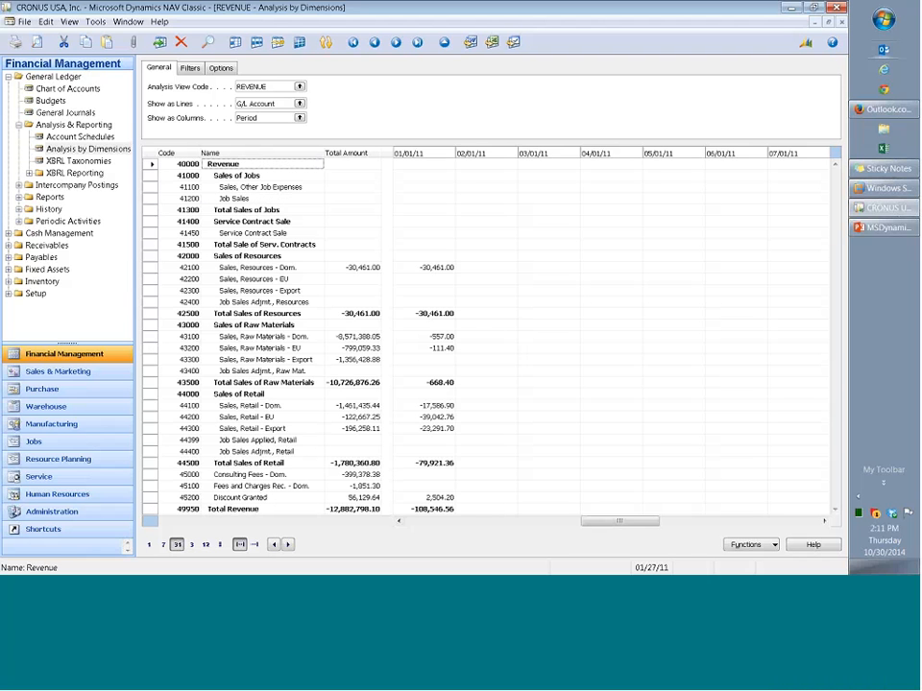
# Step: View the revenue amounts by day, week, month, quarter and year, and return to monthly columns starting from January 2010
pyautogui.click(148, 545)
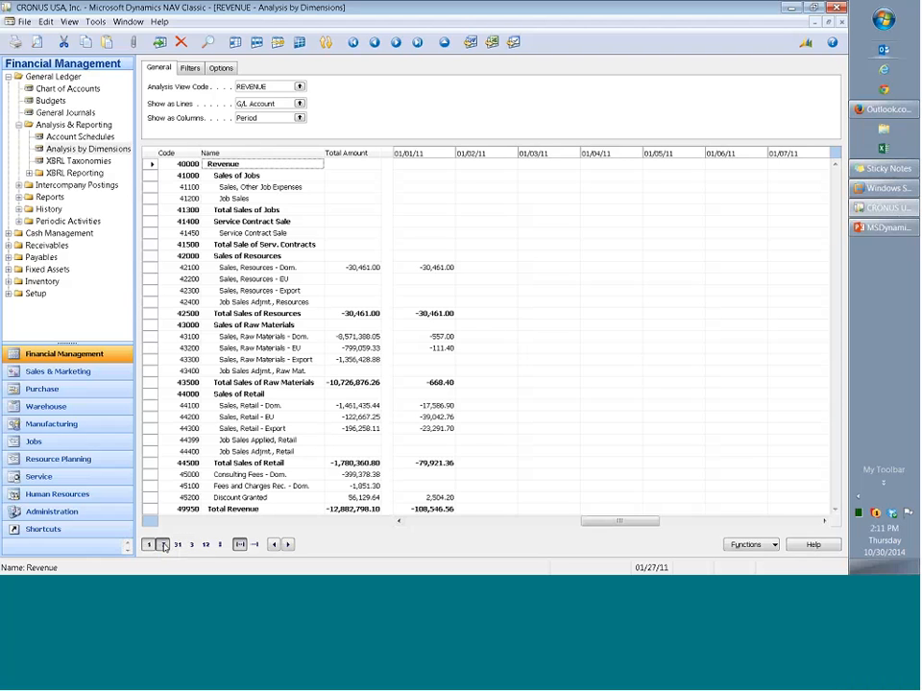
pyautogui.click(163, 544)
pyautogui.click(177, 544)
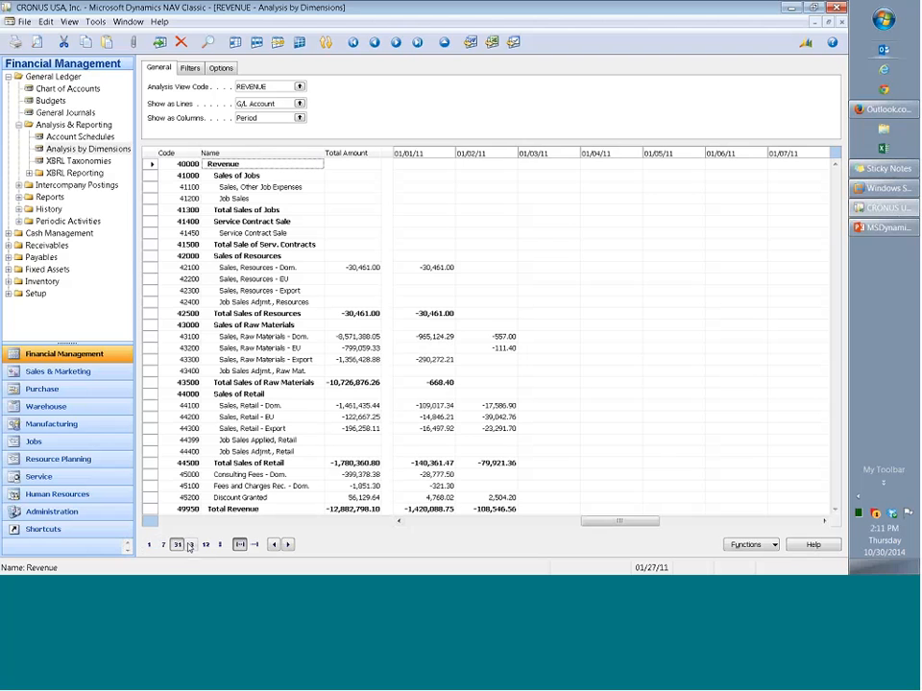
pyautogui.click(191, 545)
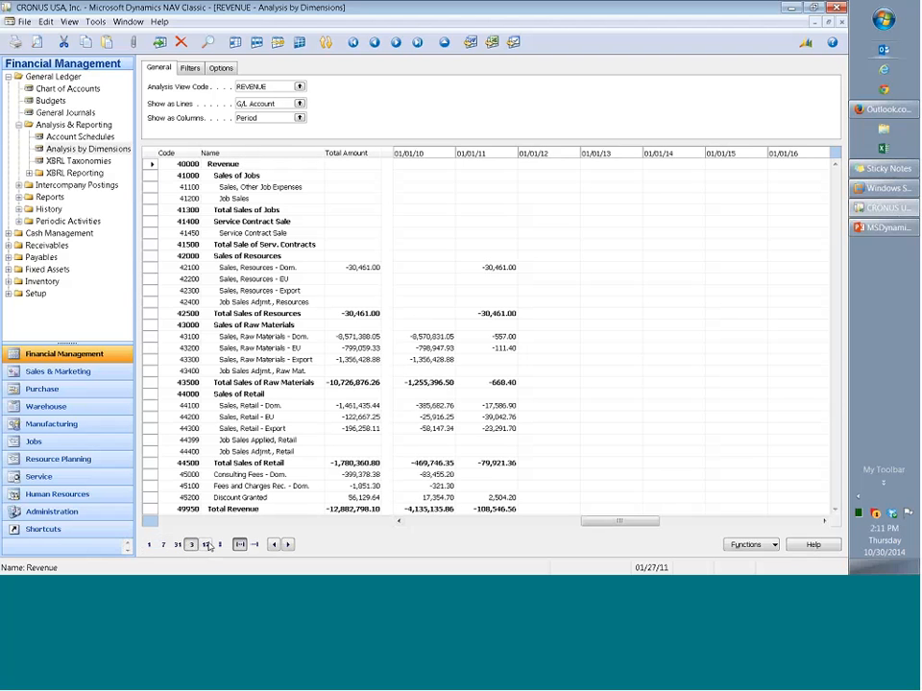
pyautogui.click(206, 544)
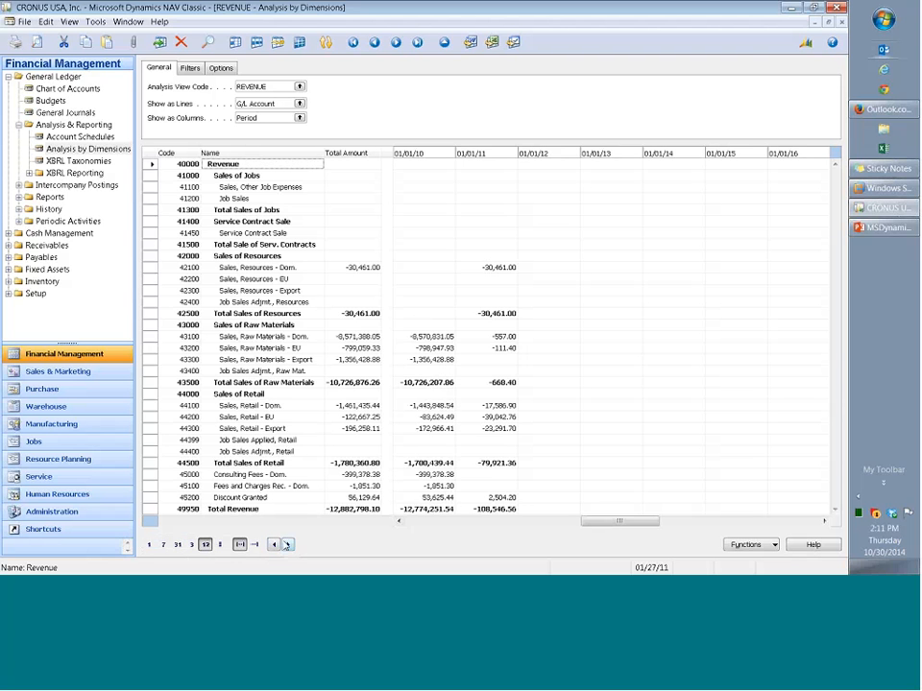
pyautogui.click(401, 382)
pyautogui.click(278, 548)
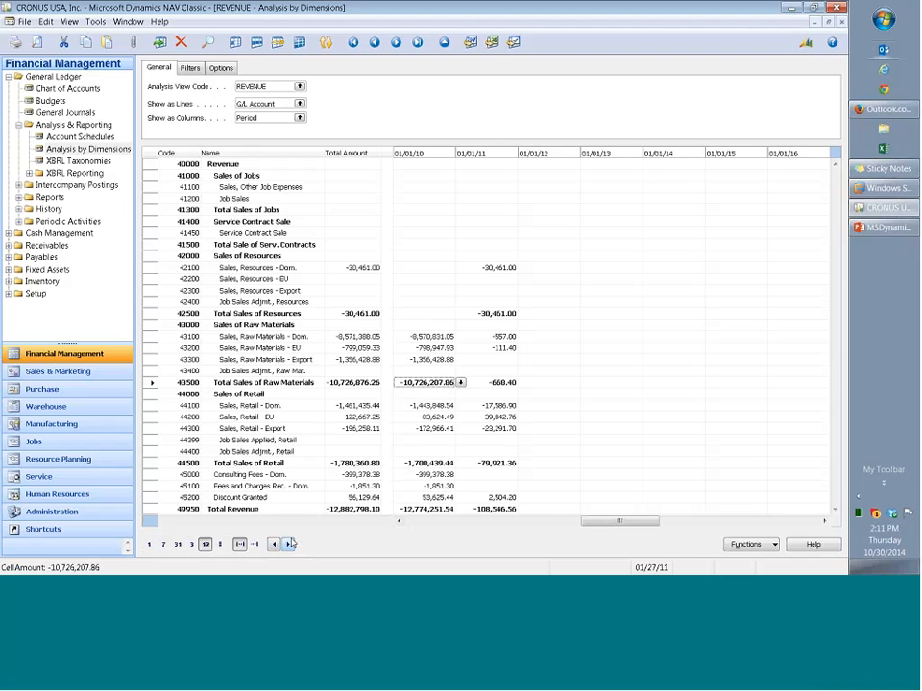
pyautogui.click(177, 545)
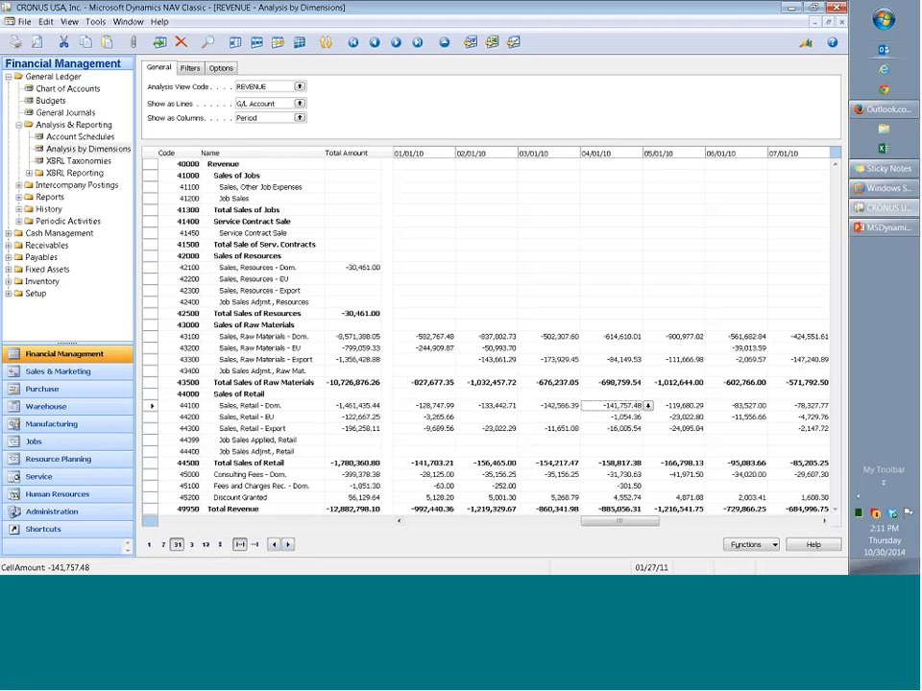
# Step: Show the DEPARTMENT dimension as columns and review the revenue amounts under each department
pyautogui.click(195, 106)
pyautogui.click(233, 118)
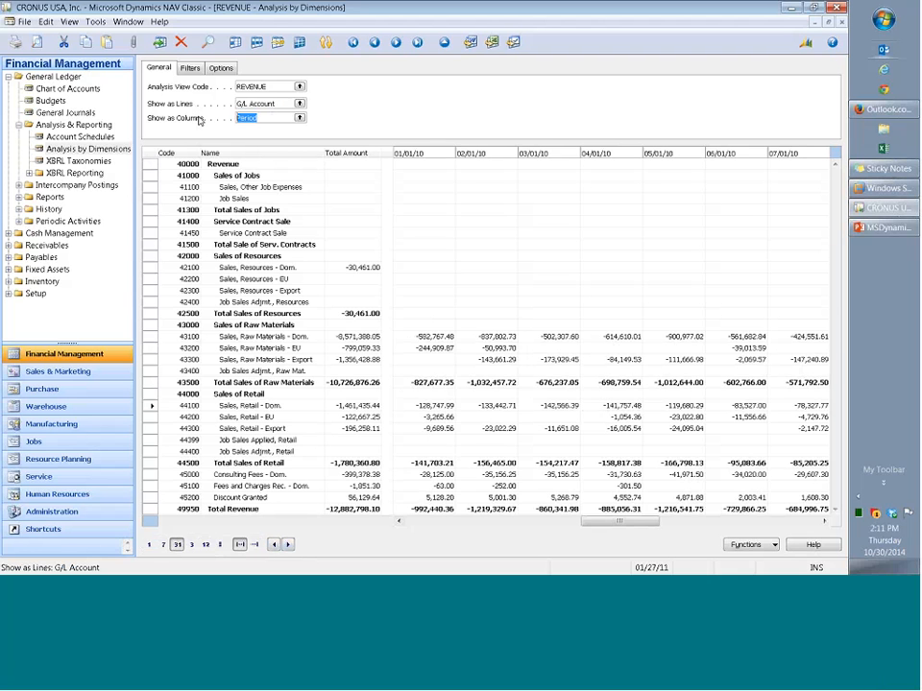
pyautogui.click(298, 118)
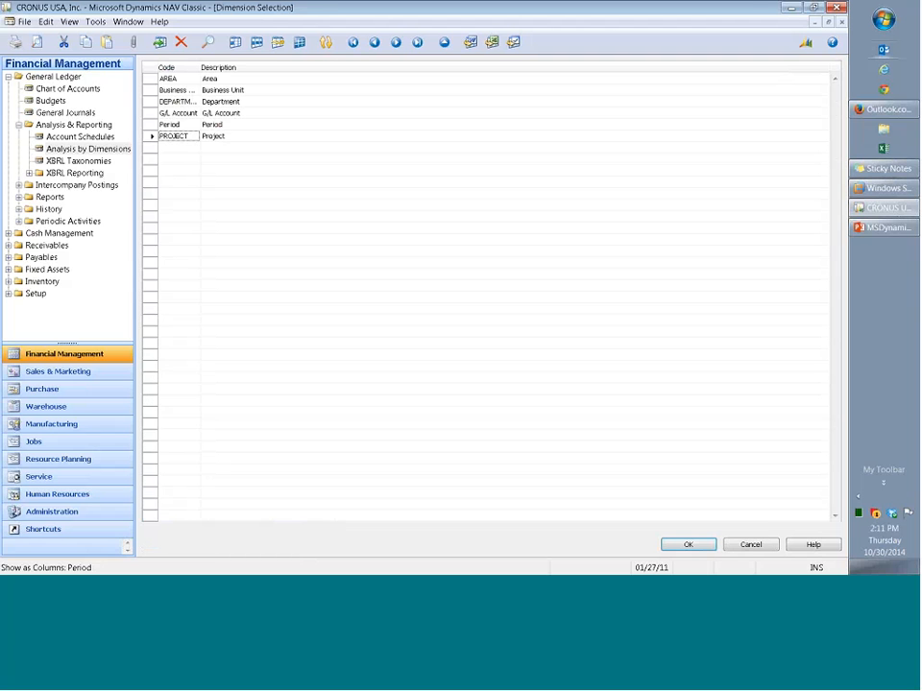
pyautogui.doubleClick(220, 102)
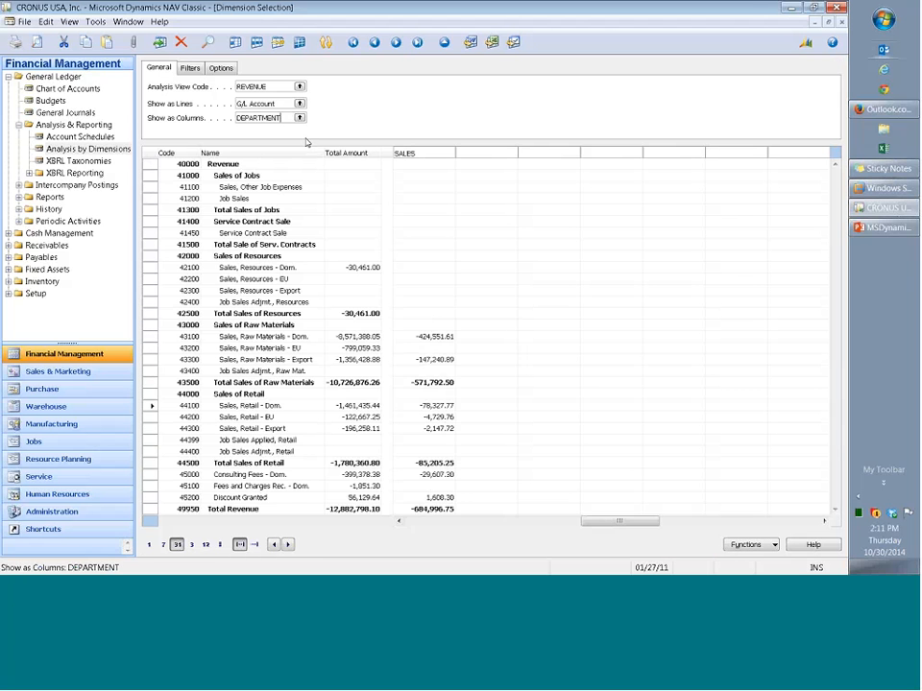
pyautogui.click(401, 523)
pyautogui.click(401, 523)
pyautogui.click(441, 350)
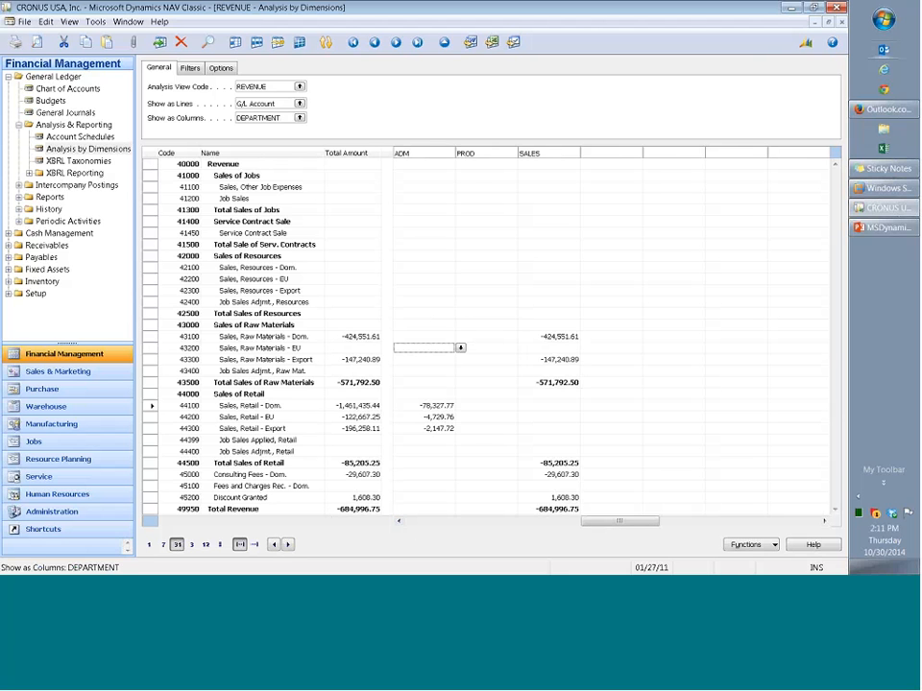
pyautogui.click(501, 340)
pyautogui.click(551, 350)
pyautogui.click(550, 510)
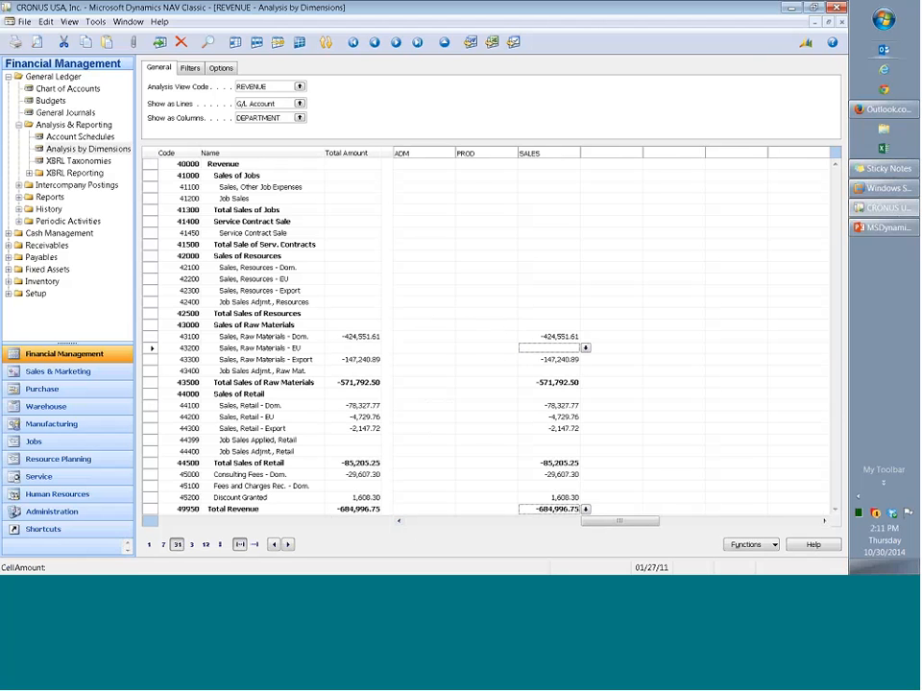
# Step: Show the PROJECT dimension as columns and check the revenue amounts under each project
pyautogui.click(300, 117)
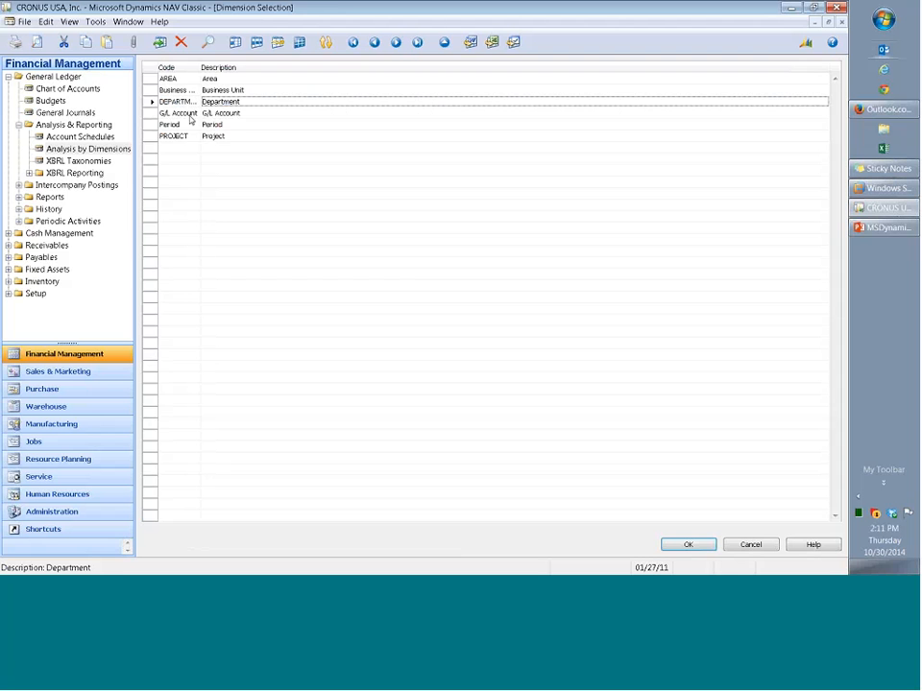
pyautogui.doubleClick(178, 137)
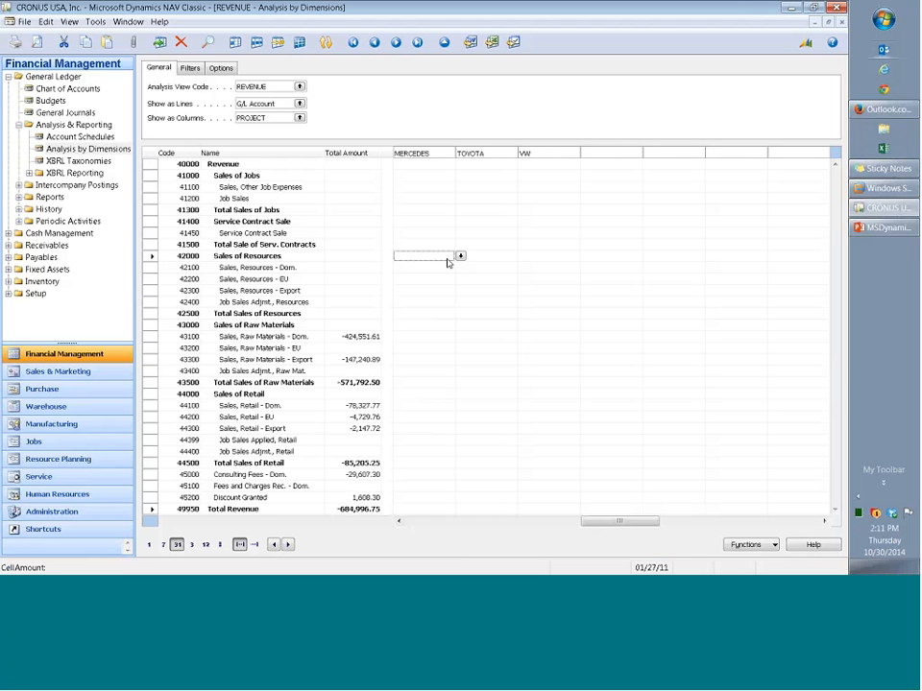
pyautogui.moveTo(448, 261); pyautogui.dragTo(423, 509)
# Step: Show Period as columns again and bring the 2010 months into the matrix
pyautogui.click(300, 118)
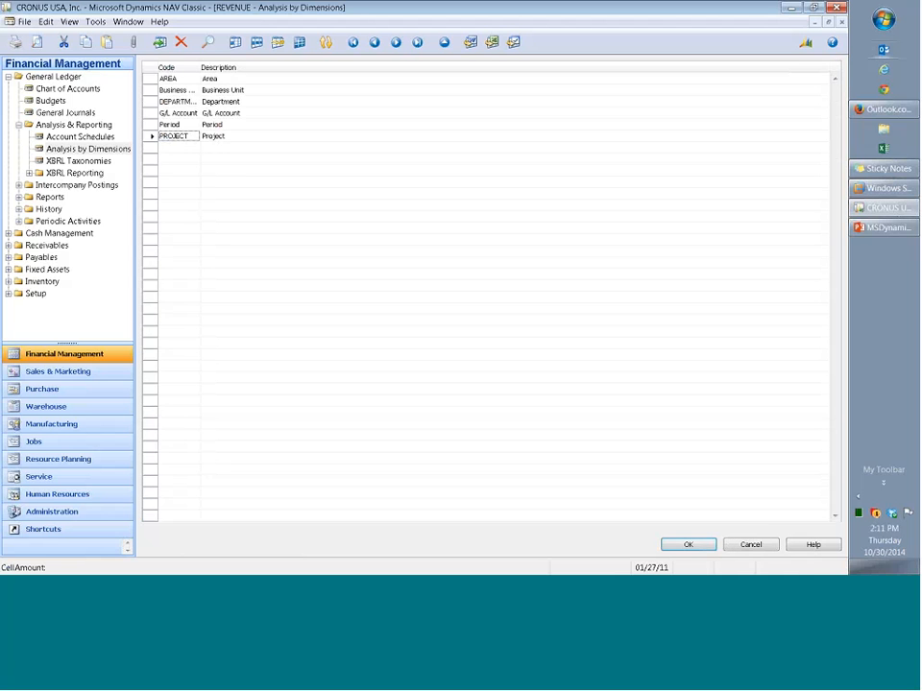
pyautogui.doubleClick(173, 125)
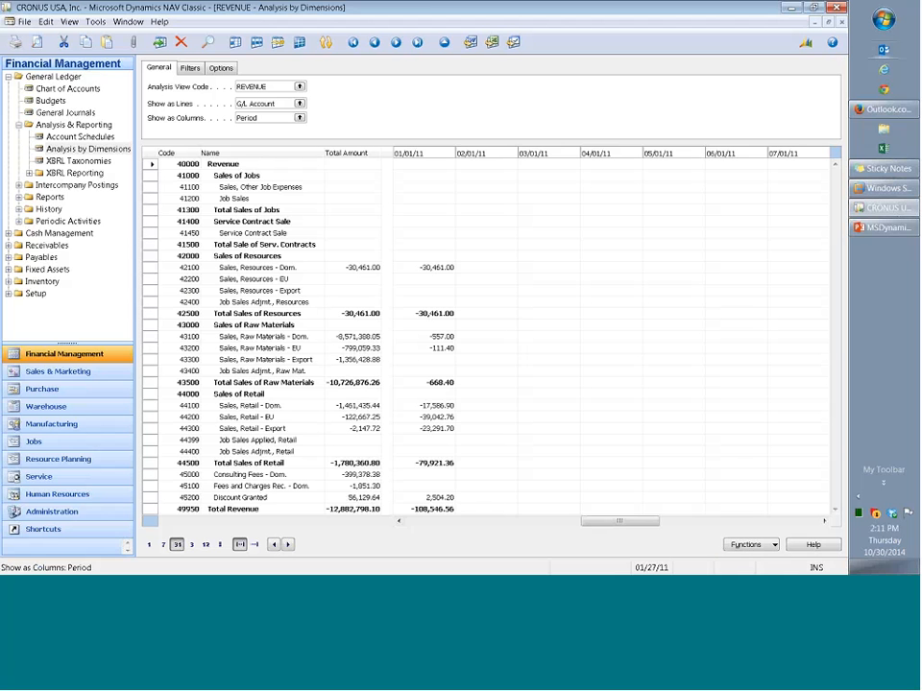
pyautogui.click(399, 521)
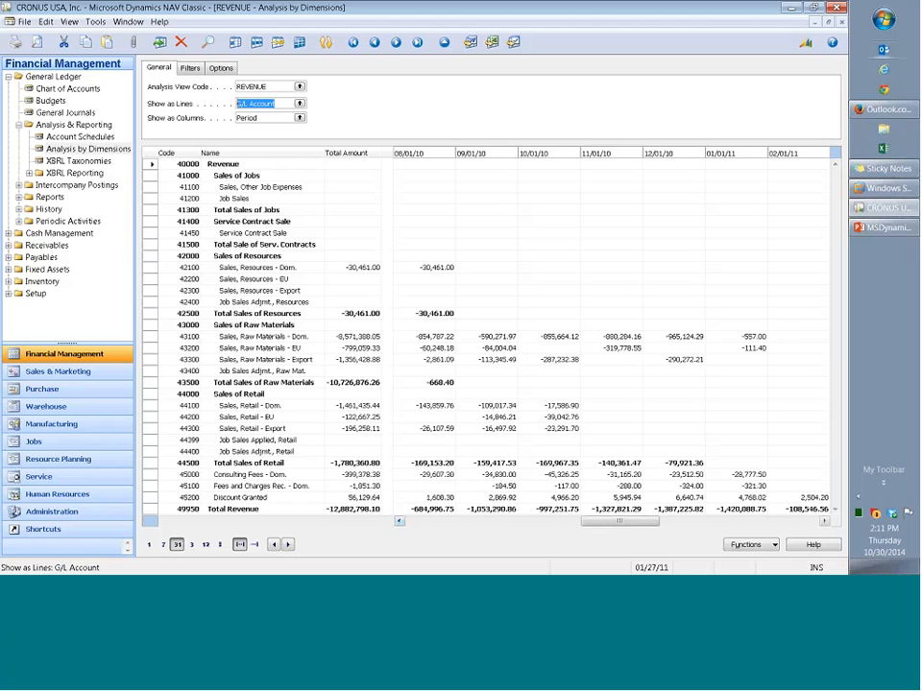
pyautogui.click(400, 521)
# Step: Review the available date, account and dimension filters and the amount display options of the REVENUE analysis
pyautogui.click(190, 67)
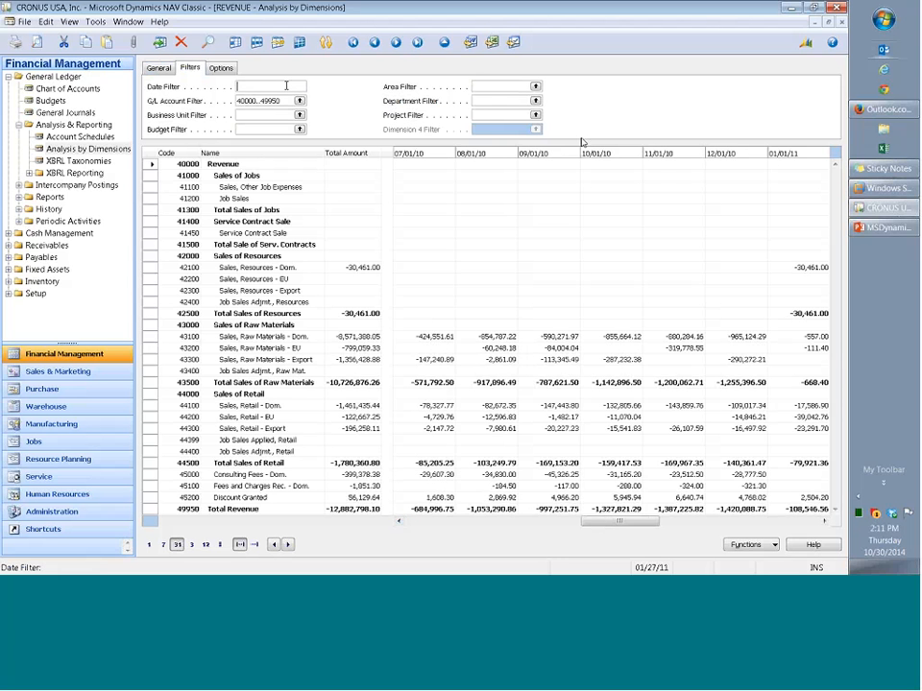
pyautogui.click(485, 101)
pyautogui.click(221, 68)
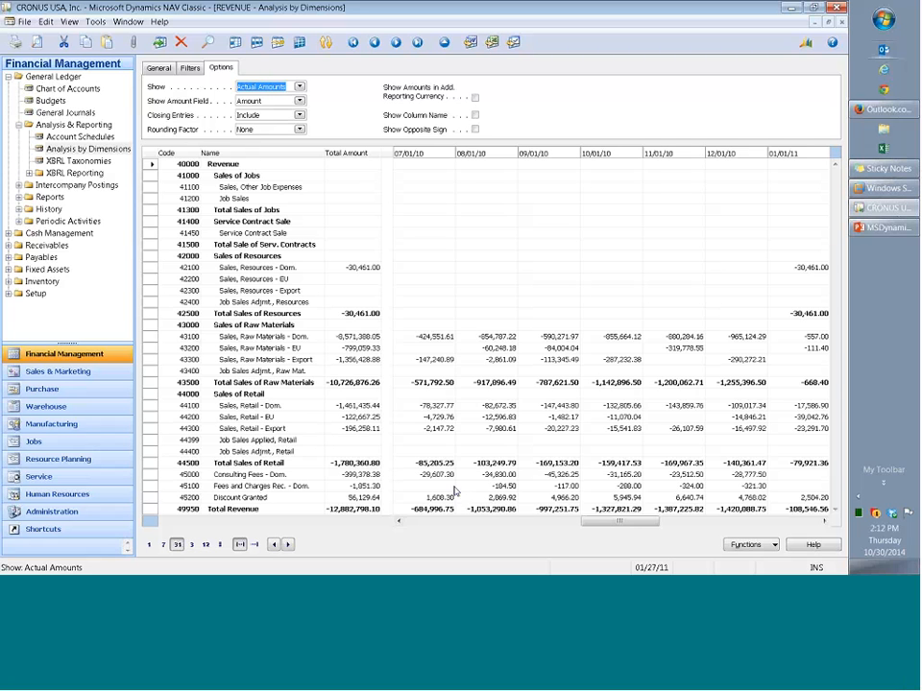
# Step: Return to the analysis's general settings and export the REVENUE analysis by dimensions to Excel
pyautogui.click(156, 67)
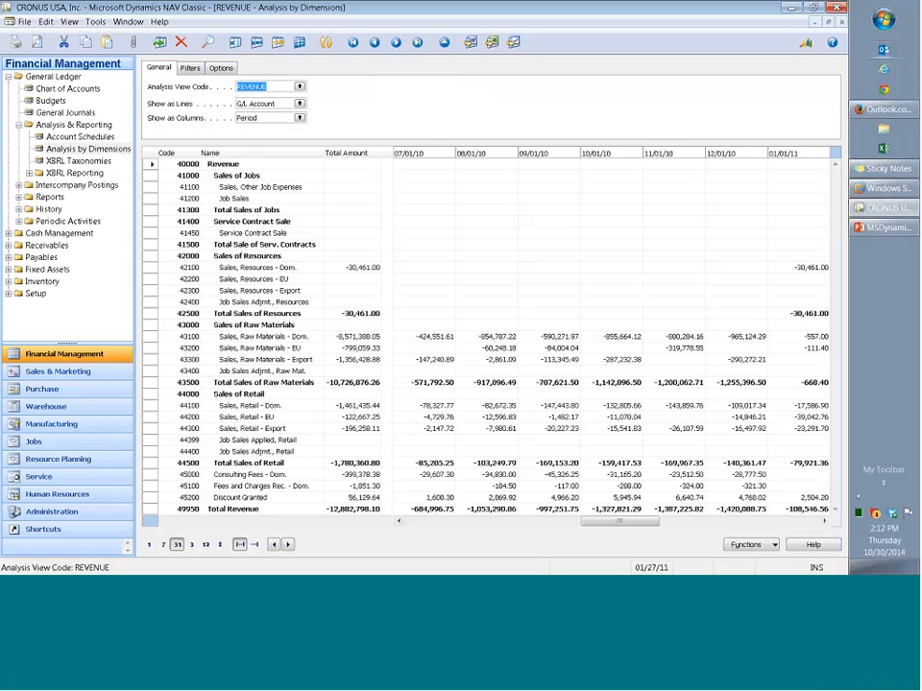
pyautogui.click(752, 545)
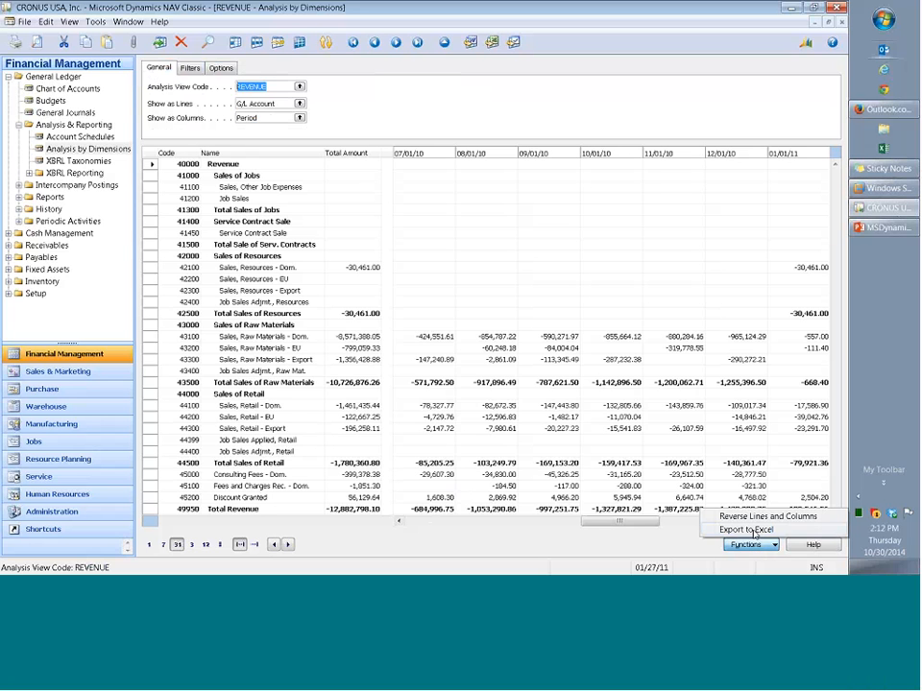
pyautogui.click(755, 530)
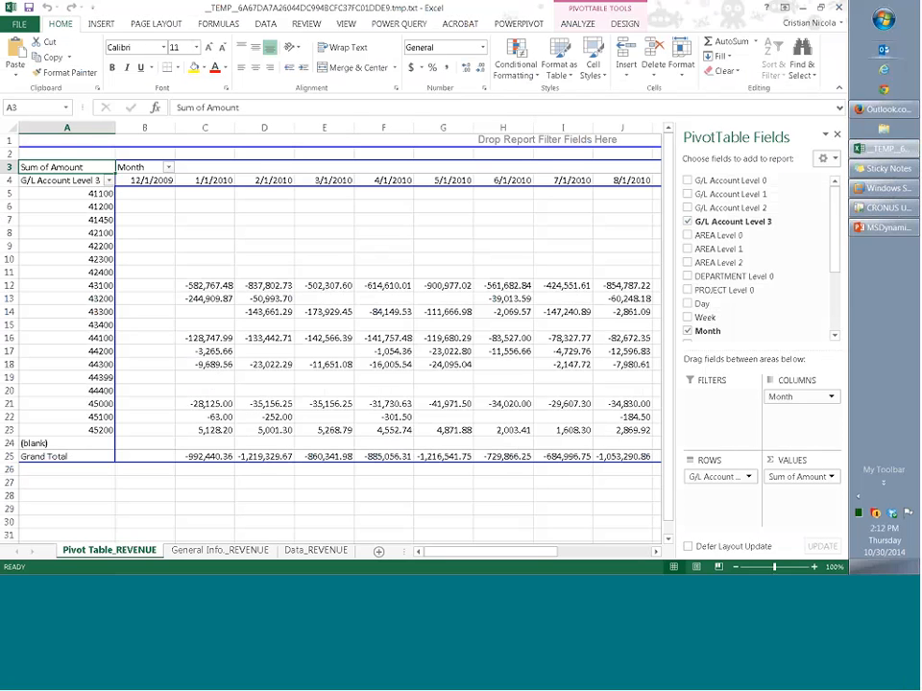
# Step: Examine account 44100's monthly amounts across the pivot table to the Grand Total column, and look over the available PivotTable fields
pyautogui.click(304, 332)
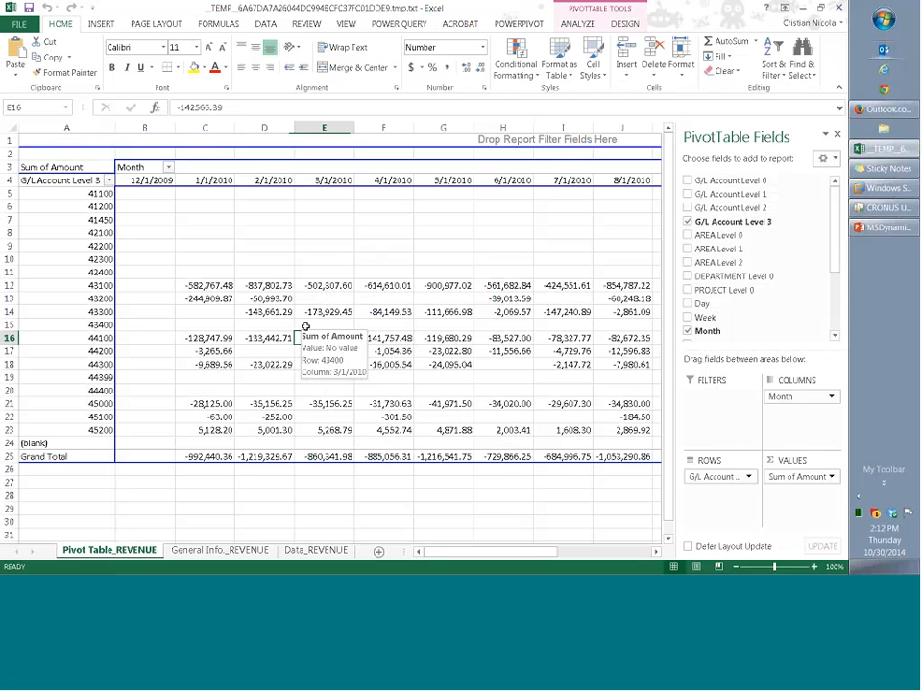
pyautogui.press('Left')
pyautogui.press('Left')
pyautogui.press('Left')
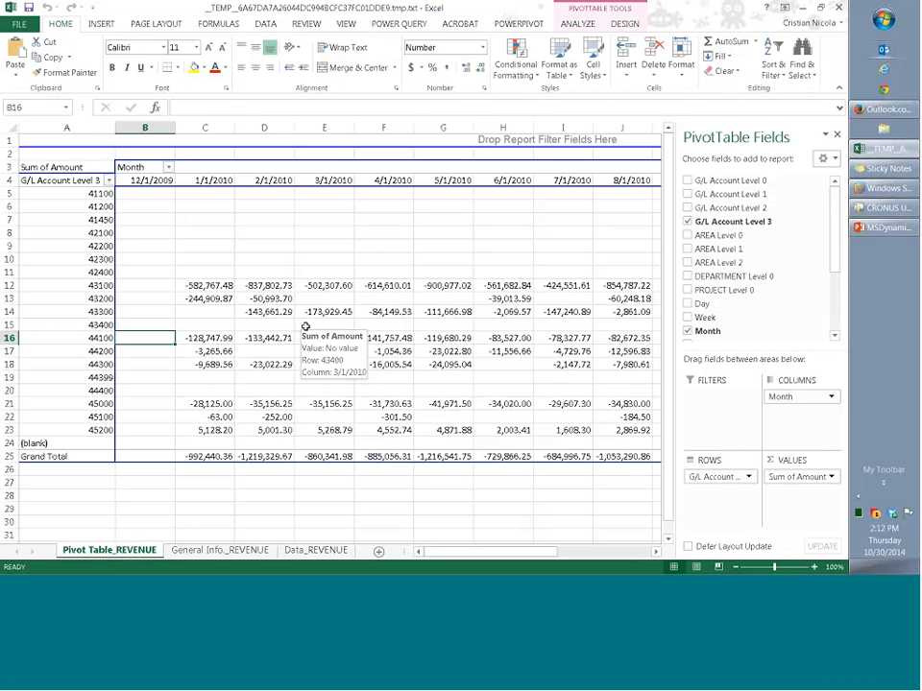
pyautogui.press('Right')
pyautogui.press('Right')
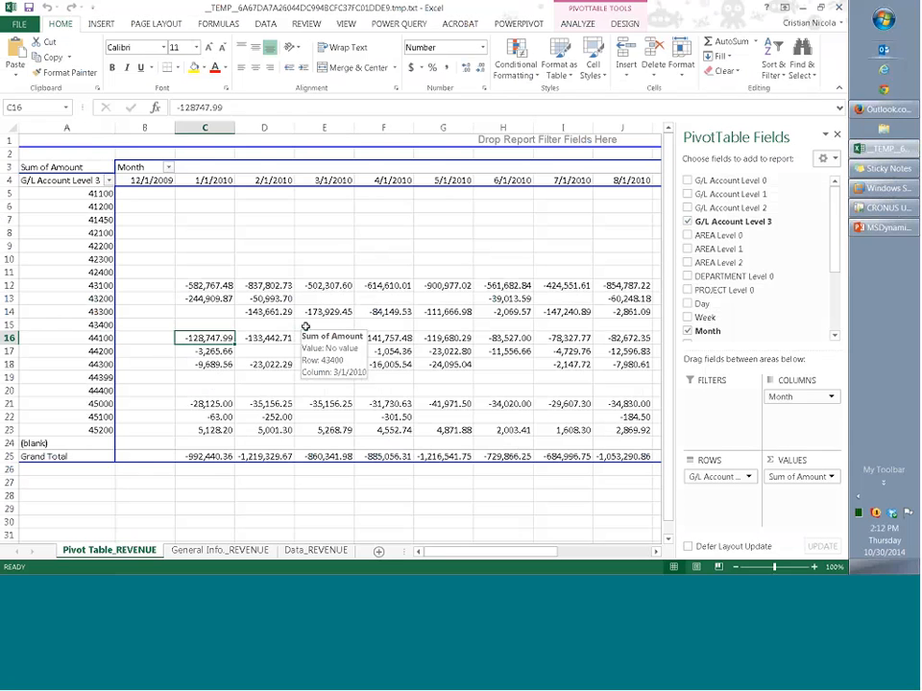
pyautogui.press('Right')
pyautogui.press('Right')
pyautogui.press('Right')
pyautogui.press('Right')
pyautogui.press('Right')
pyautogui.press('Right')
pyautogui.press('Right')
pyautogui.press('Right')
pyautogui.press('Right')
pyautogui.press('Right')
pyautogui.press('Right')
pyautogui.press('Right')
pyautogui.press('Right')
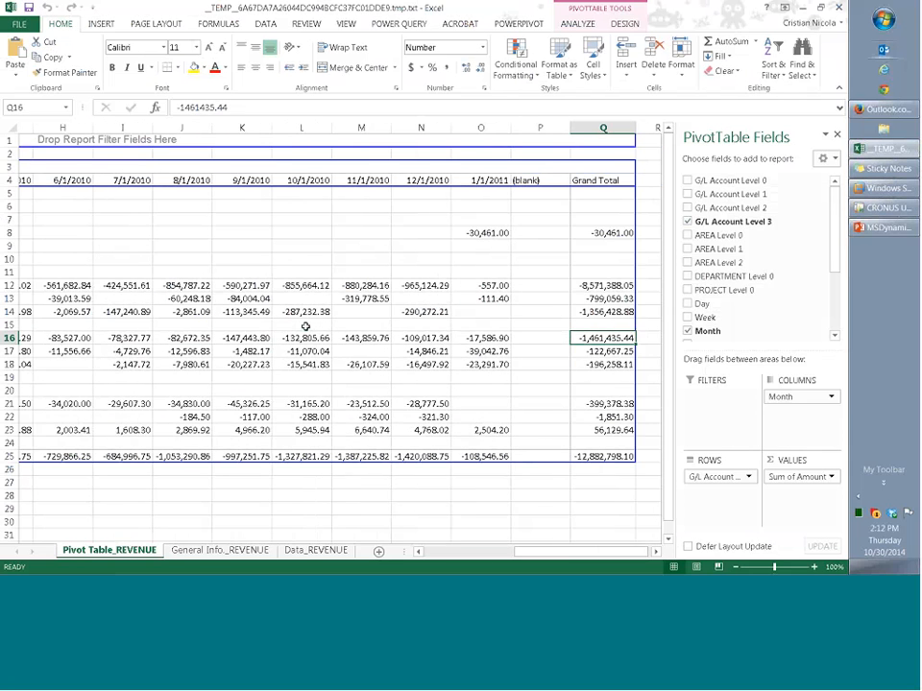
pyautogui.press('Left')
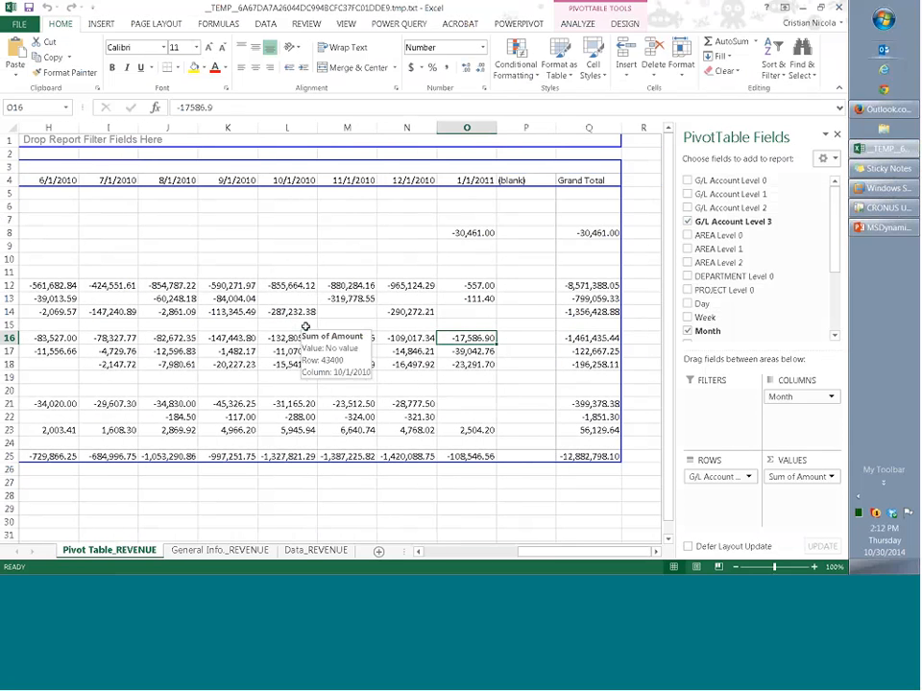
pyautogui.press('Left')
pyautogui.press('Left')
pyautogui.press('Left')
pyautogui.press('Left')
pyautogui.press('Left')
pyautogui.press('Left')
pyautogui.press('Left')
pyautogui.press('Left')
pyautogui.press('Left')
pyautogui.press('Left')
pyautogui.press('Left')
pyautogui.press('Left')
pyautogui.press('Left')
pyautogui.press('Left')
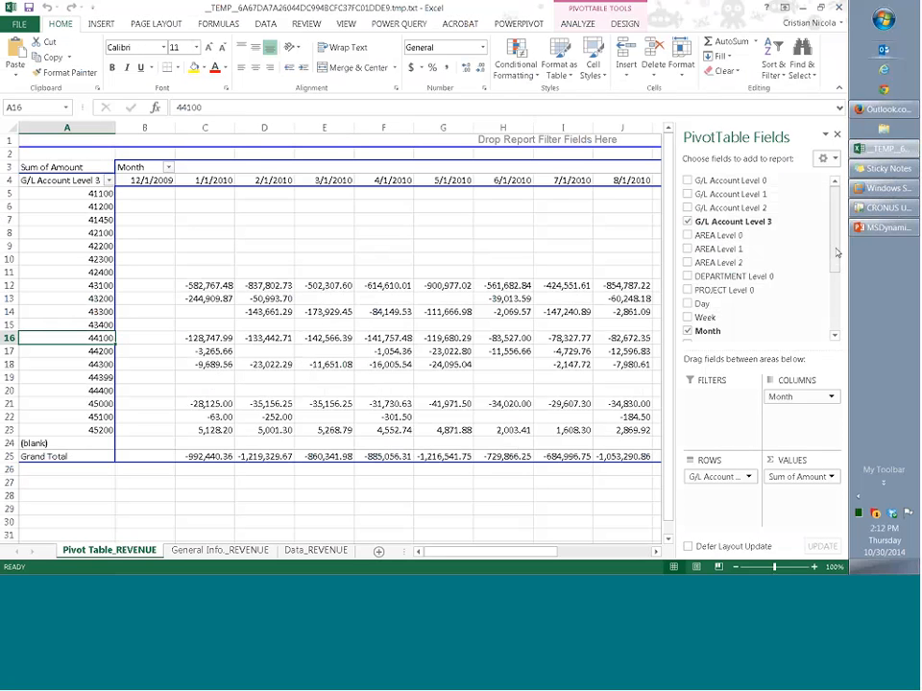
pyautogui.moveTo(837, 253); pyautogui.dragTo(837, 184)
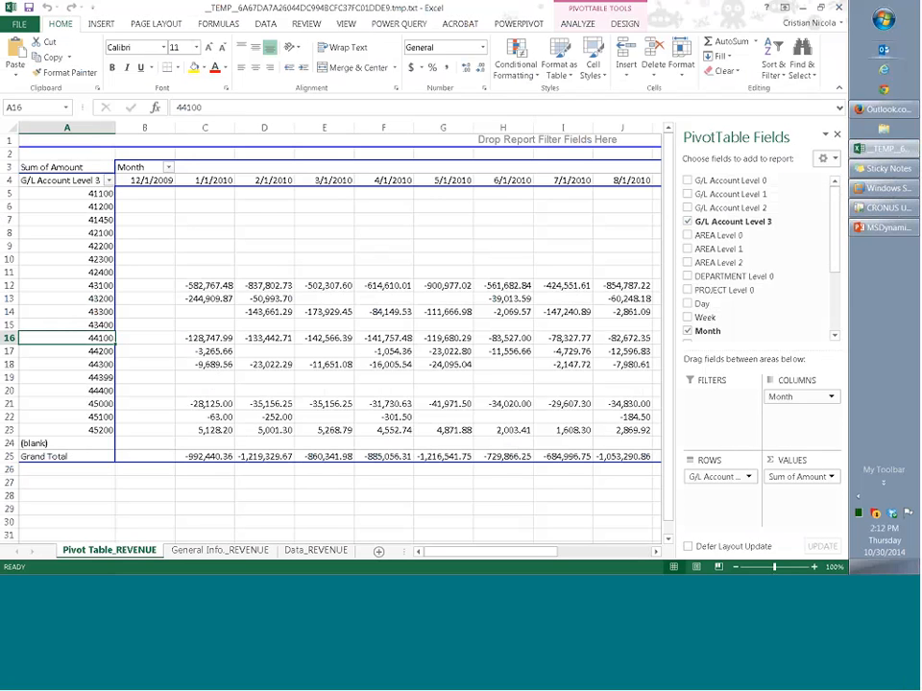
pyautogui.moveTo(204, 422)
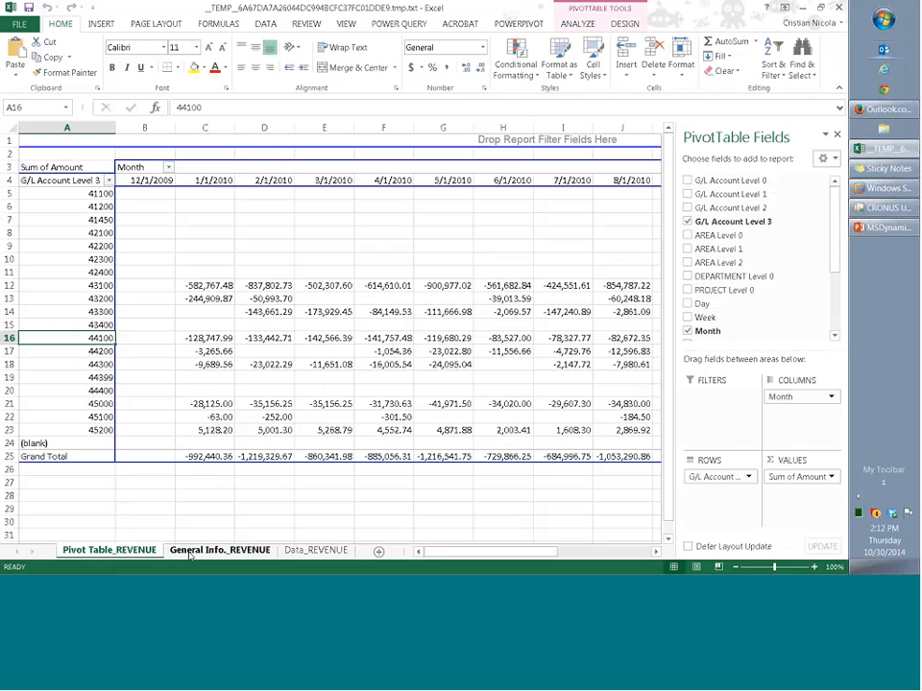
# Step: View the General Info._REVENUE sheet, and autofit all the columns on the Data_REVENUE sheet
pyautogui.click(225, 551)
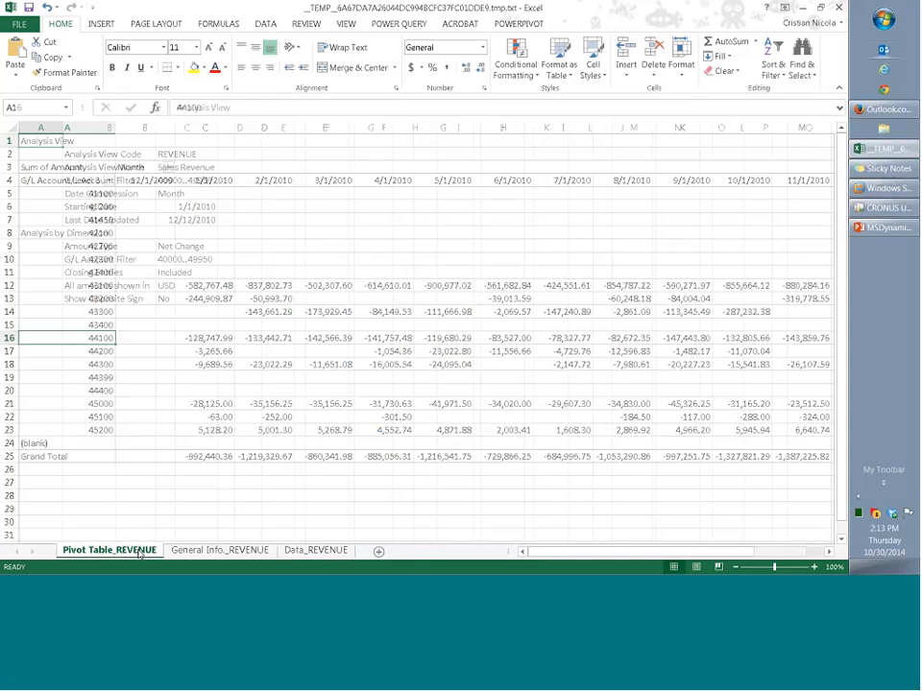
pyautogui.click(316, 550)
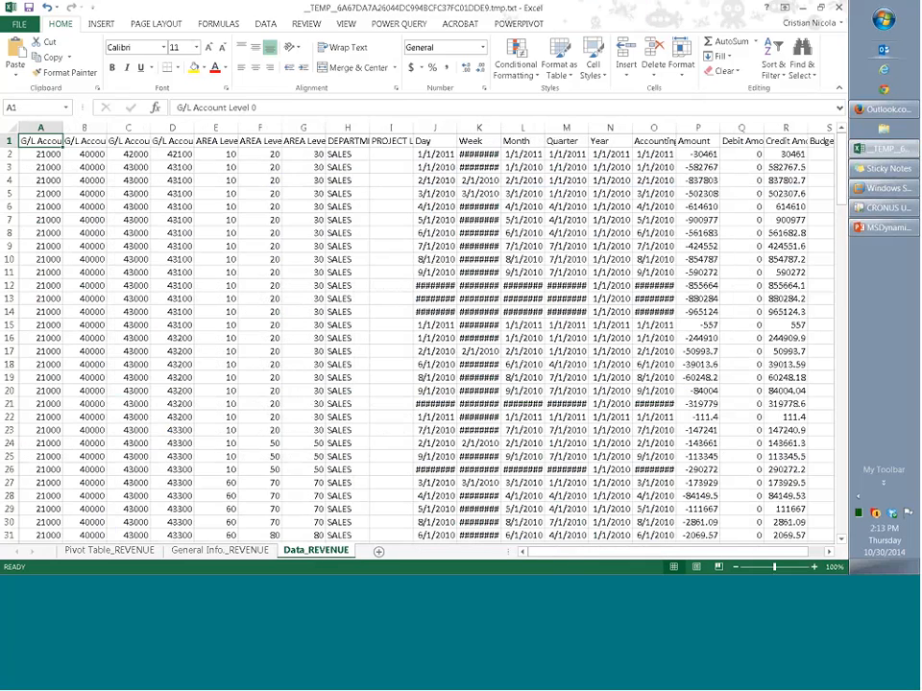
pyautogui.click(13, 127)
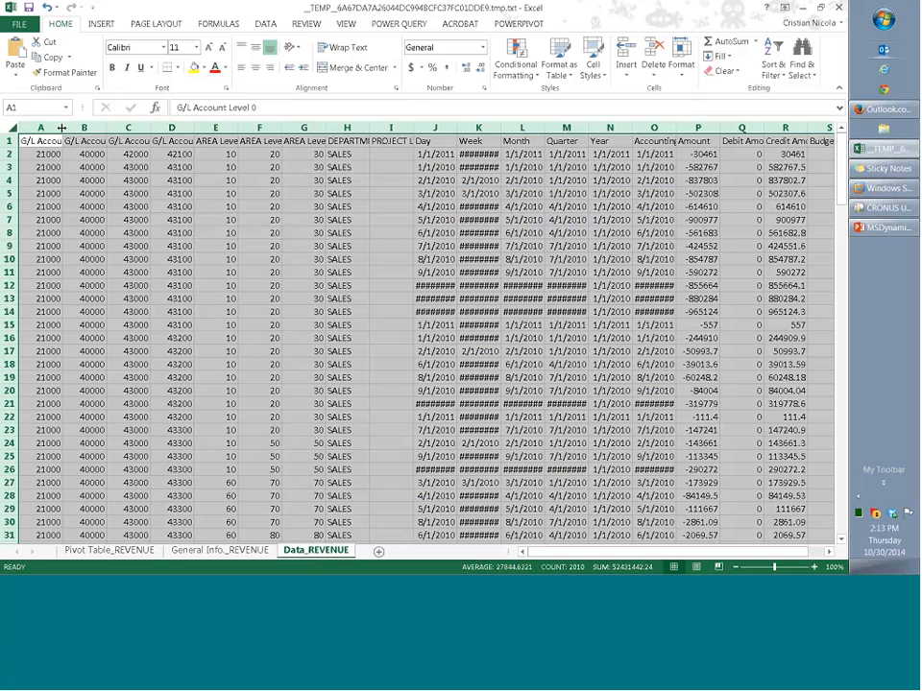
pyautogui.doubleClick(62, 127)
# Step: Examine the exported data fields along row 3, from G/L Account Level 1 across to Budgeted Amount
pyautogui.click(167, 166)
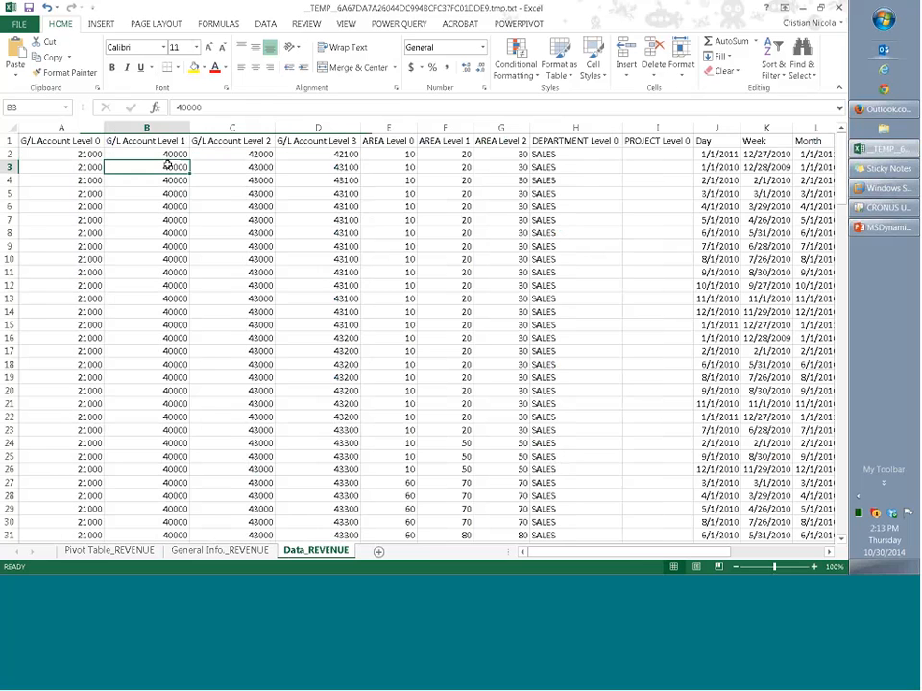
pyautogui.press('Right')
pyautogui.press('Right')
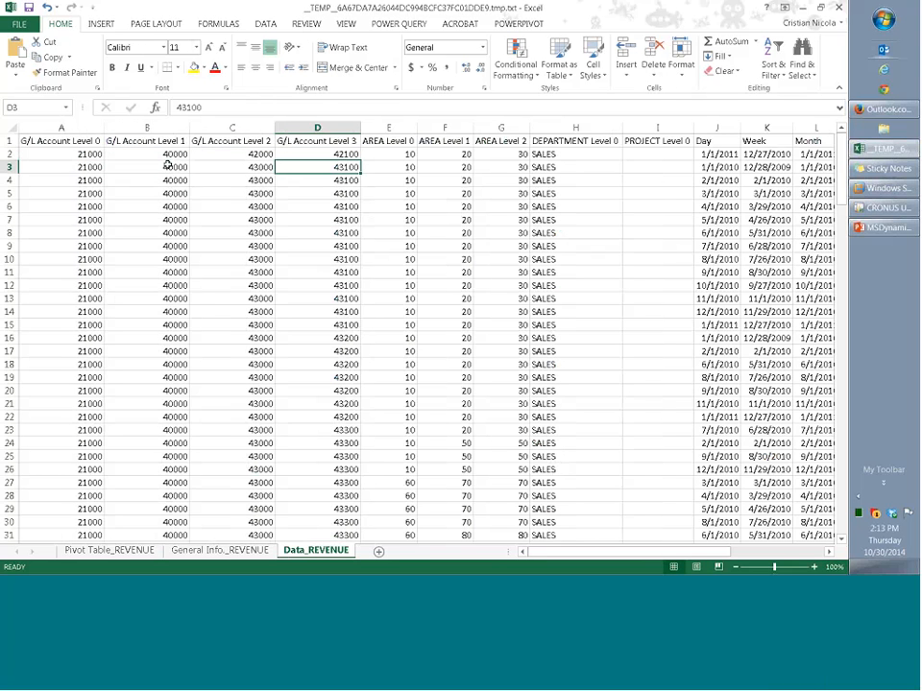
pyautogui.press('Right')
pyautogui.press('Right')
pyautogui.press('Right')
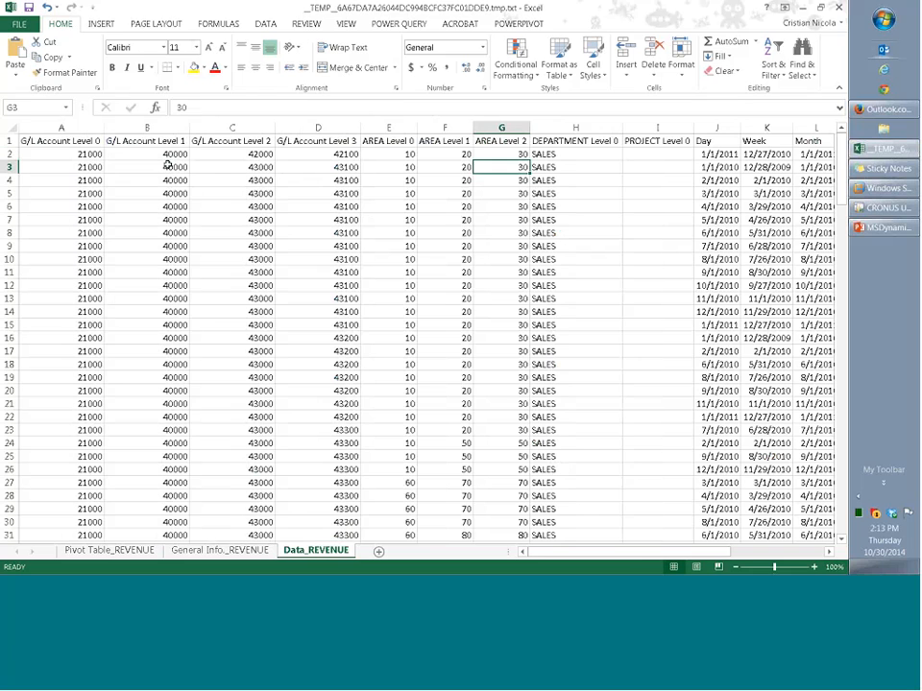
pyautogui.press('Right')
pyautogui.press('Right')
pyautogui.press('Right')
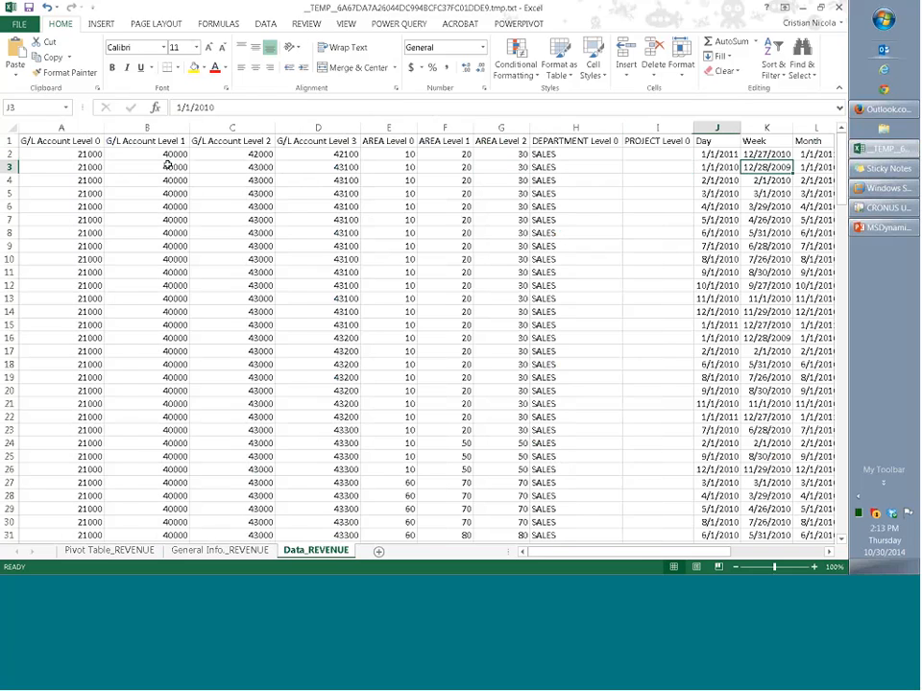
pyautogui.press('Right')
pyautogui.press('Right')
pyautogui.press('Right')
pyautogui.press('Right')
pyautogui.press('Right')
pyautogui.press('Right')
pyautogui.press('Right')
pyautogui.press('Right')
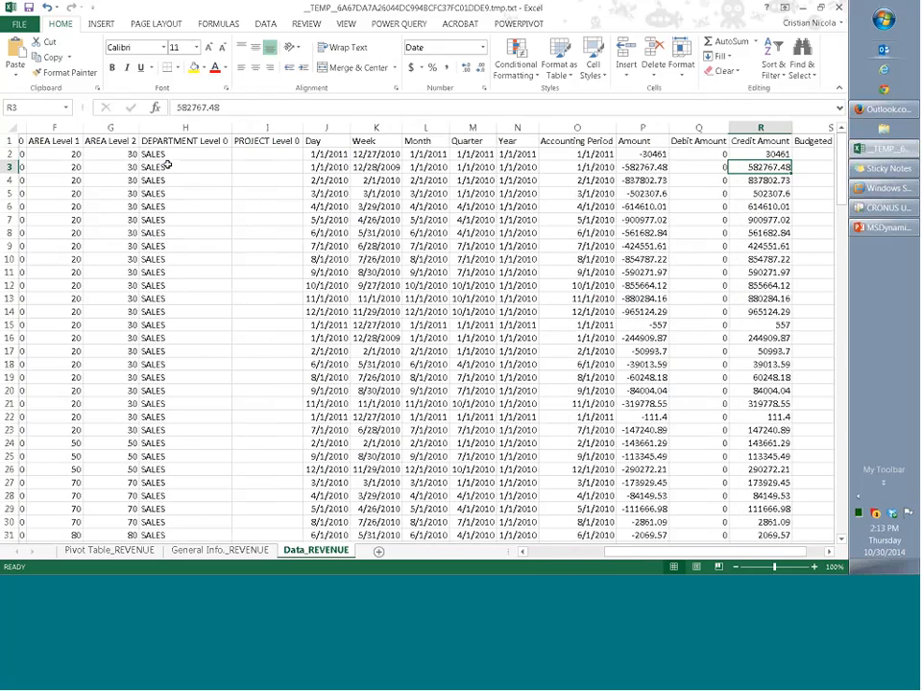
pyautogui.press('Right')
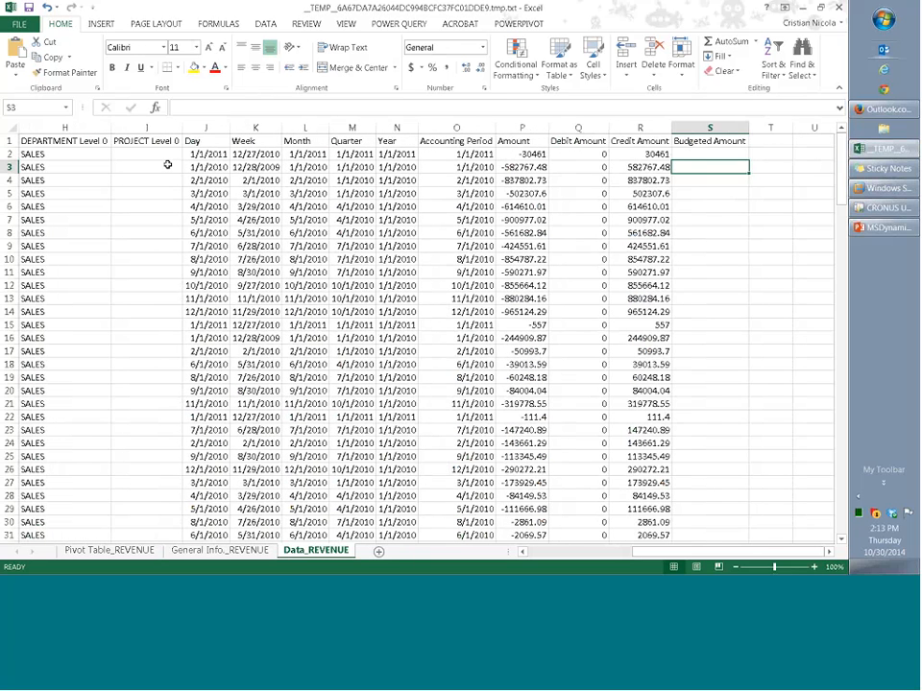
# Step: Go back to the period columns in row 3 and review Week through Accounting Period and the amount columns up to Budgeted Amount
pyautogui.press('Left')
pyautogui.press('Left')
pyautogui.press('Left')
pyautogui.press('Left')
pyautogui.press('Left')
pyautogui.press('Left')
pyautogui.press('Left')
pyautogui.press('Left')
pyautogui.press('Left')
pyautogui.press('Right')
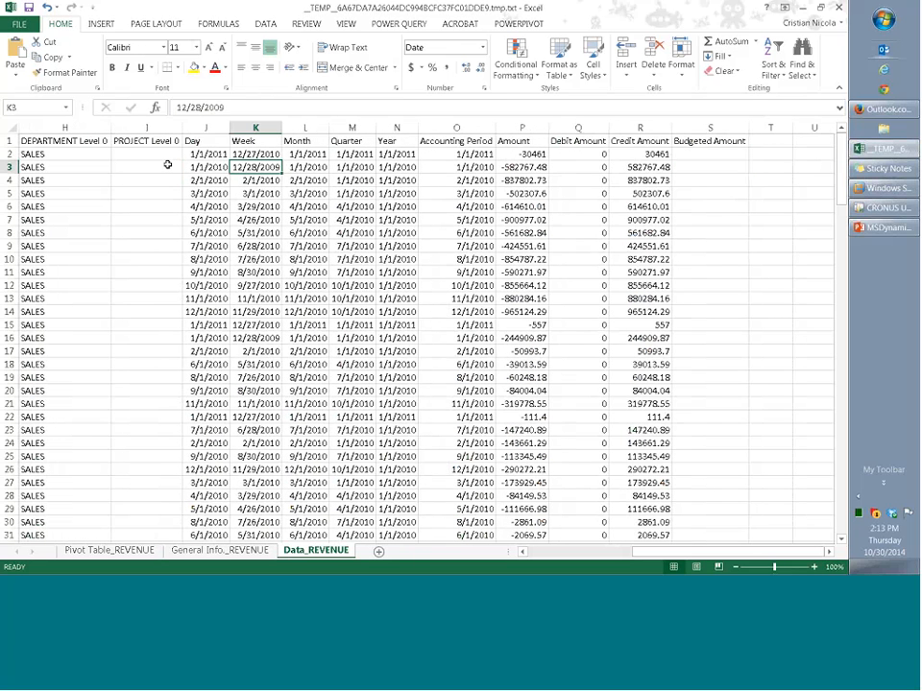
pyautogui.press('Right')
pyautogui.press('Right')
pyautogui.press('Right')
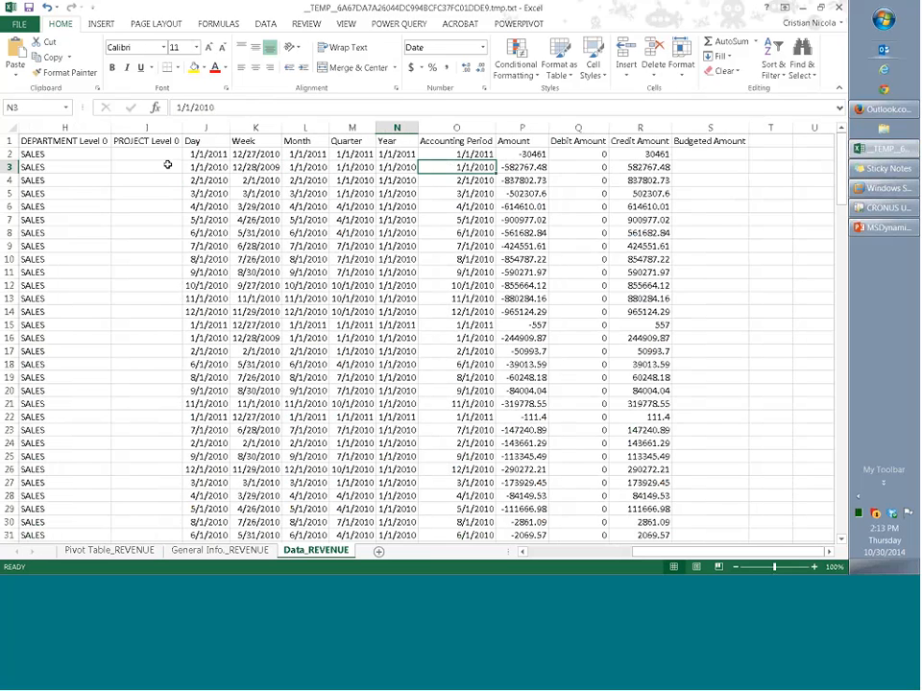
pyautogui.press('Right')
pyautogui.press('Right')
pyautogui.press('Right')
pyautogui.press('Right')
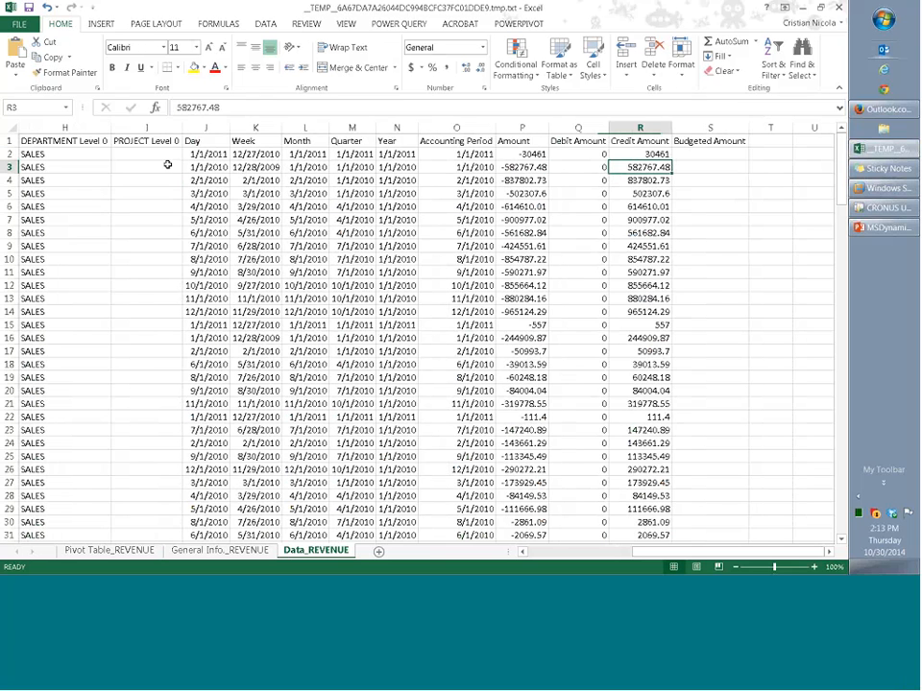
pyautogui.press('Right')
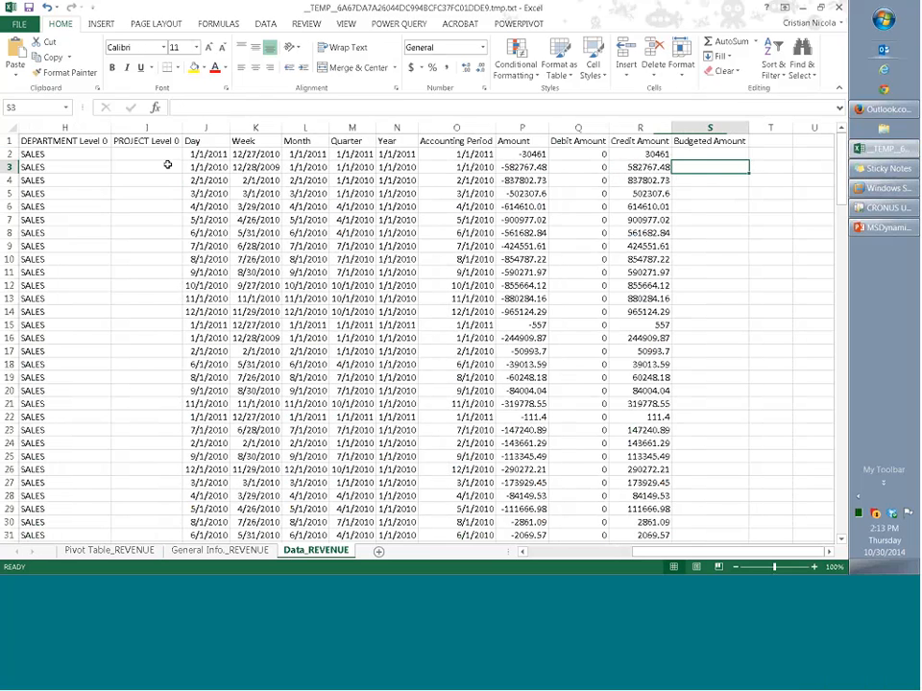
# Step: Compare the G/L Account Level 0 to 2 columns with G/L Account Level 3, and inspect the AREA Level 2 column
pyautogui.hotkey('ctrl', 'Left')
pyautogui.hotkey('ctrl', 'Left')
pyautogui.hotkey('ctrl', 'Left')
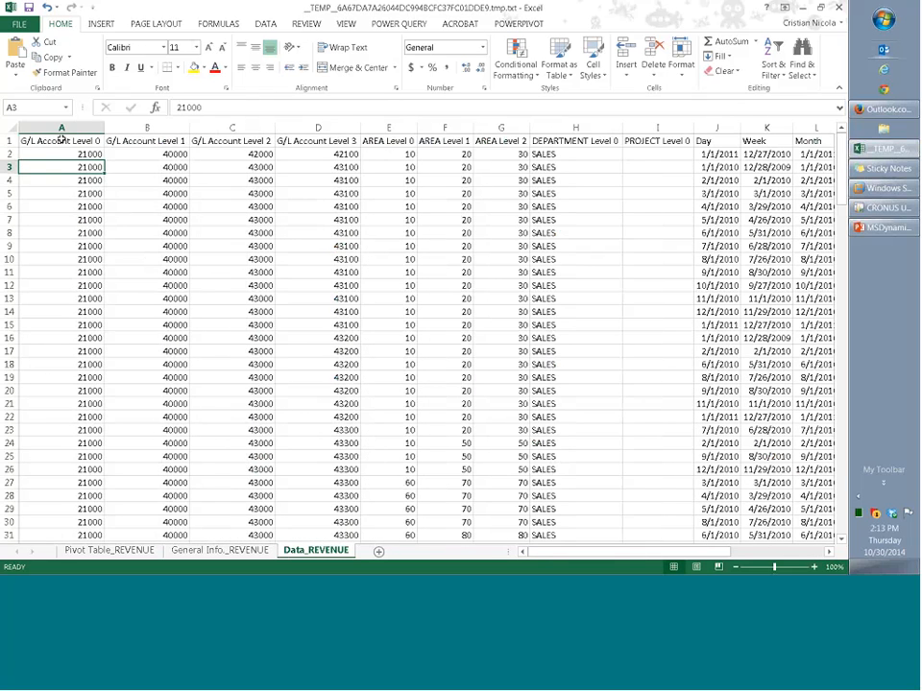
pyautogui.moveTo(60, 128); pyautogui.dragTo(230, 129)
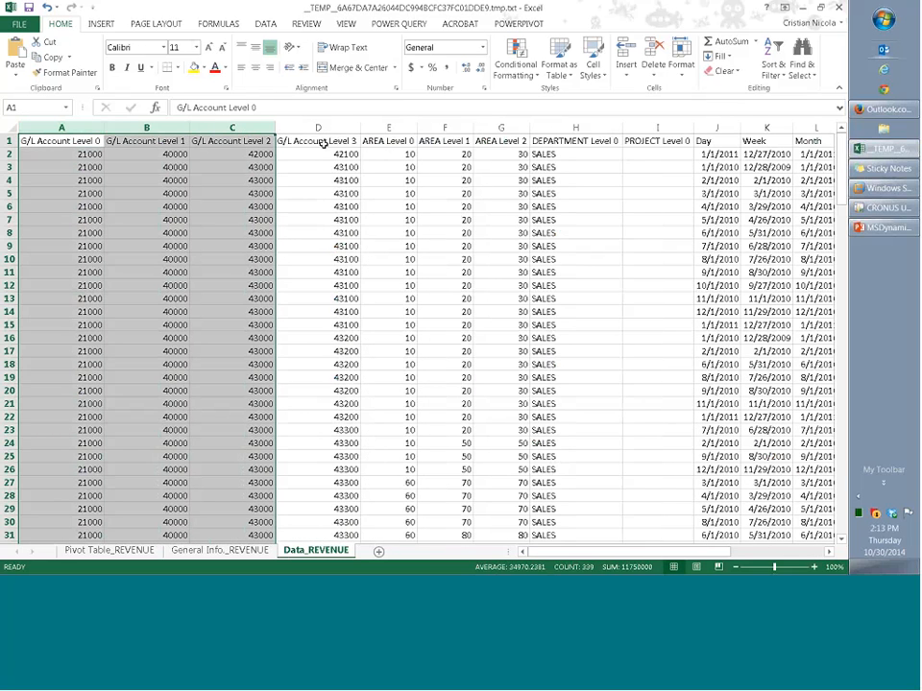
pyautogui.click(321, 142)
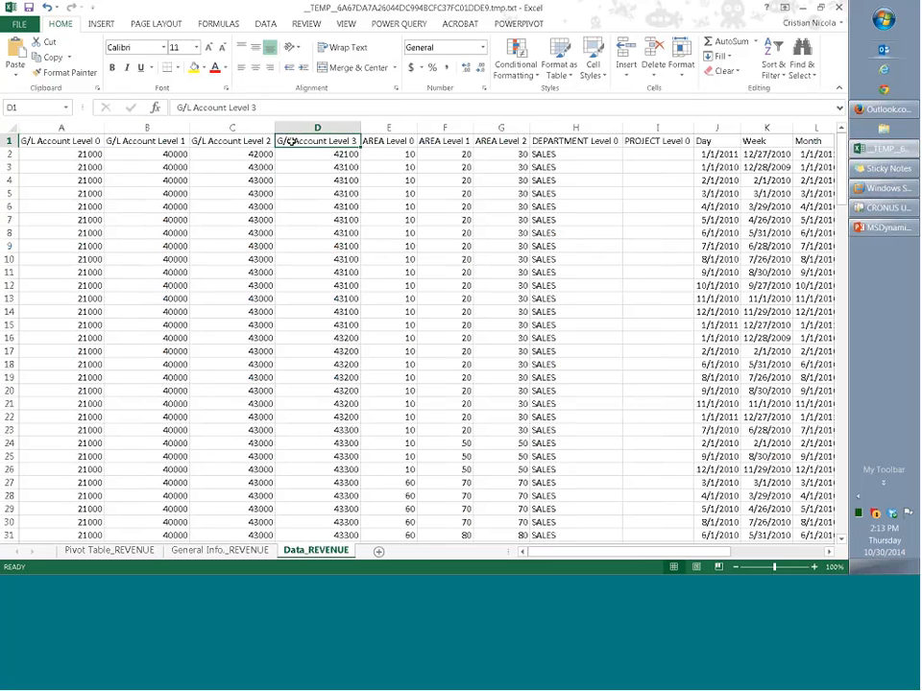
pyautogui.click(322, 391)
pyautogui.scroll(-3, 325, 378)
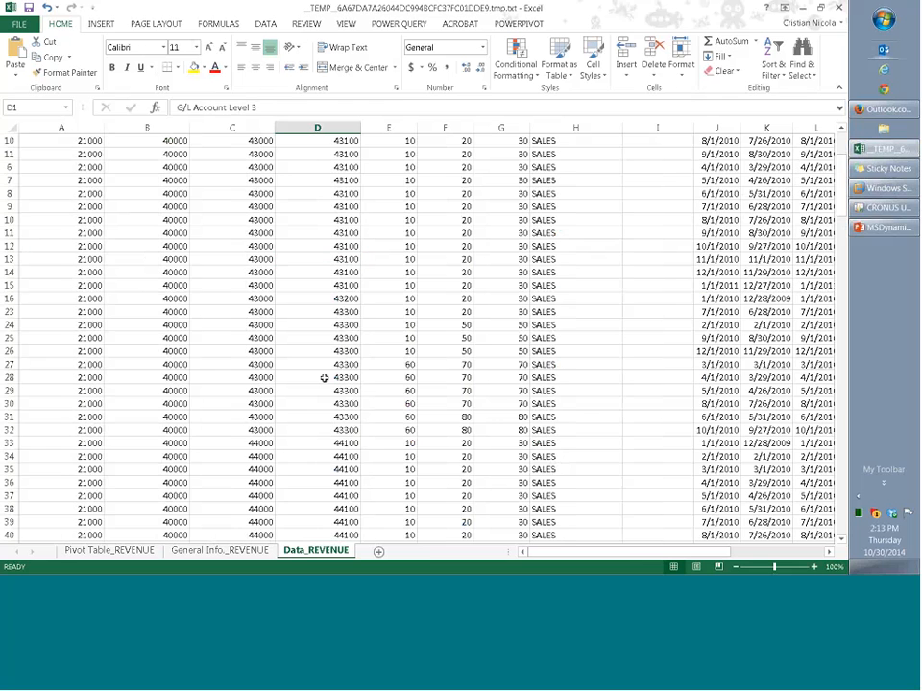
pyautogui.scroll(3, 289, 166)
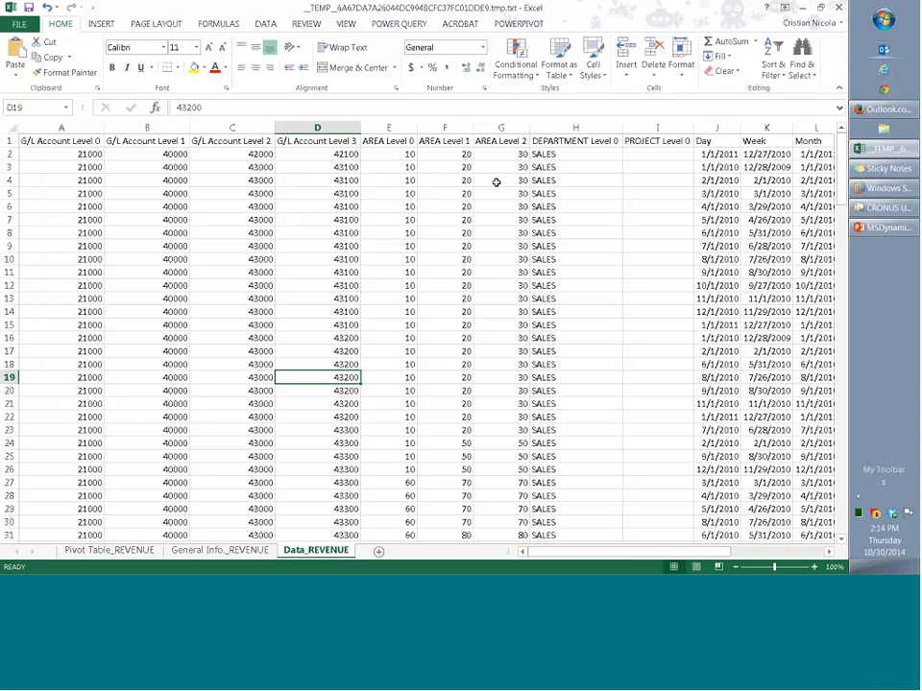
pyautogui.click(322, 125)
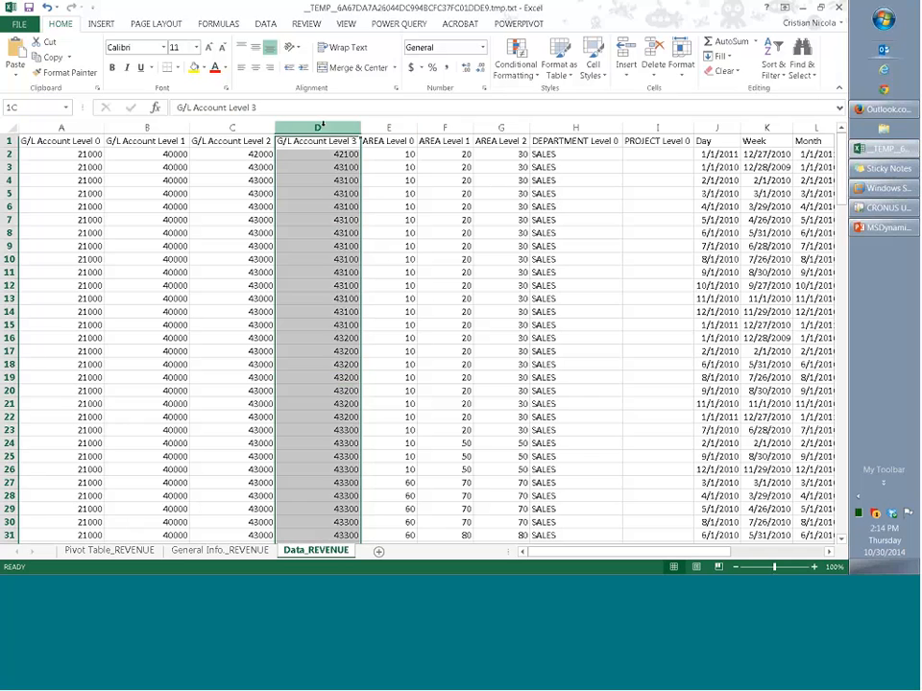
pyautogui.click(500, 126)
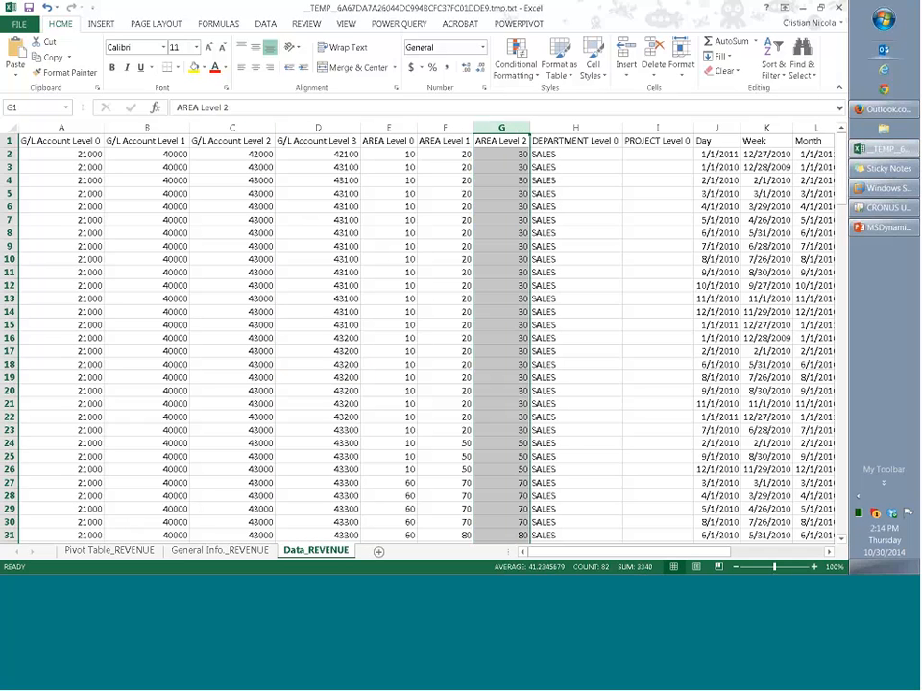
# Step: Delete the G/L Account Level 0, 1 and 2 columns and the AREA Level 0 and 1 columns from the data sheet
pyautogui.moveTo(62, 127); pyautogui.dragTo(219, 129)
pyautogui.rightClick(225, 124)
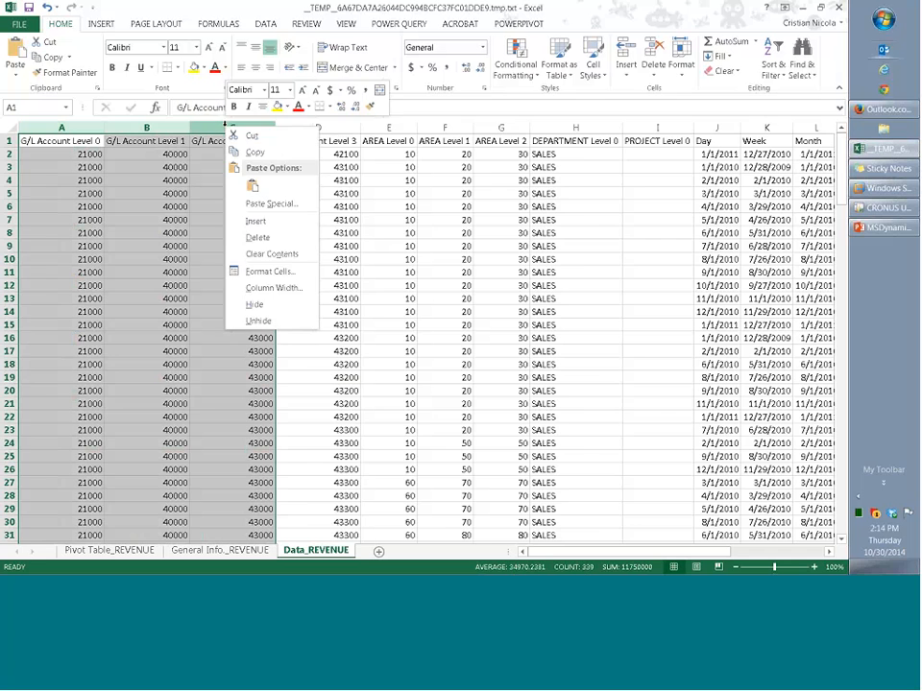
pyautogui.click(248, 236)
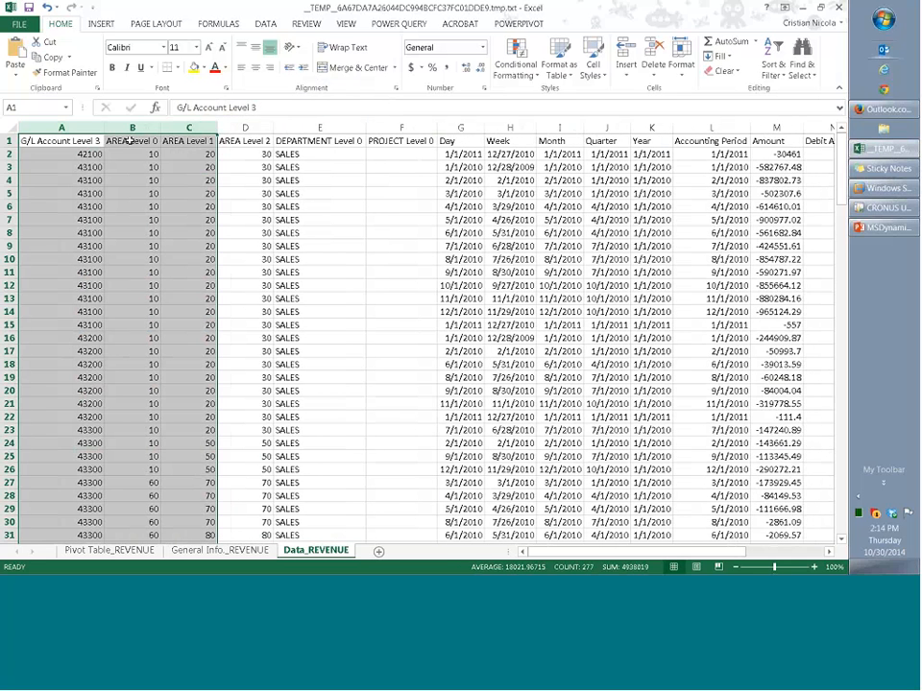
pyautogui.moveTo(132, 128); pyautogui.dragTo(189, 128)
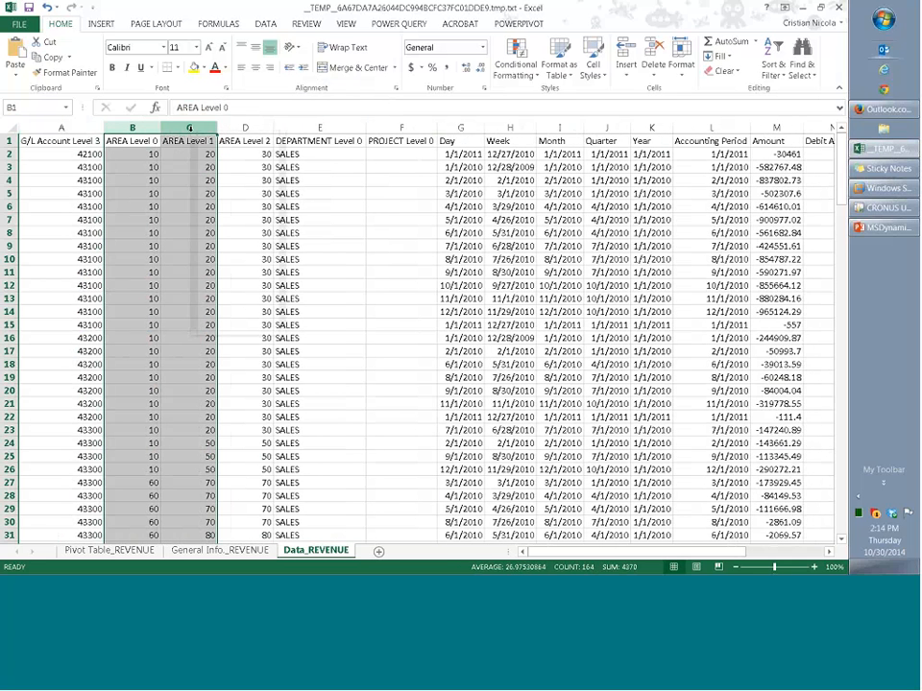
pyautogui.rightClick(192, 130)
pyautogui.click(224, 243)
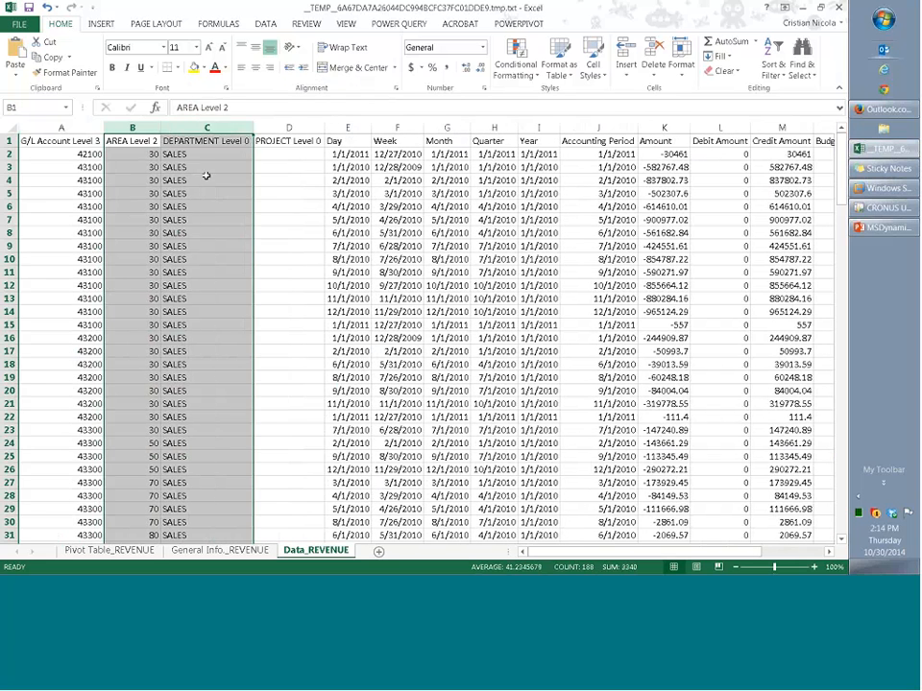
# Step: Review the remaining account, area, department and project headers along with the amount columns of the data sheet
pyautogui.click(83, 142)
pyautogui.click(119, 141)
pyautogui.click(206, 142)
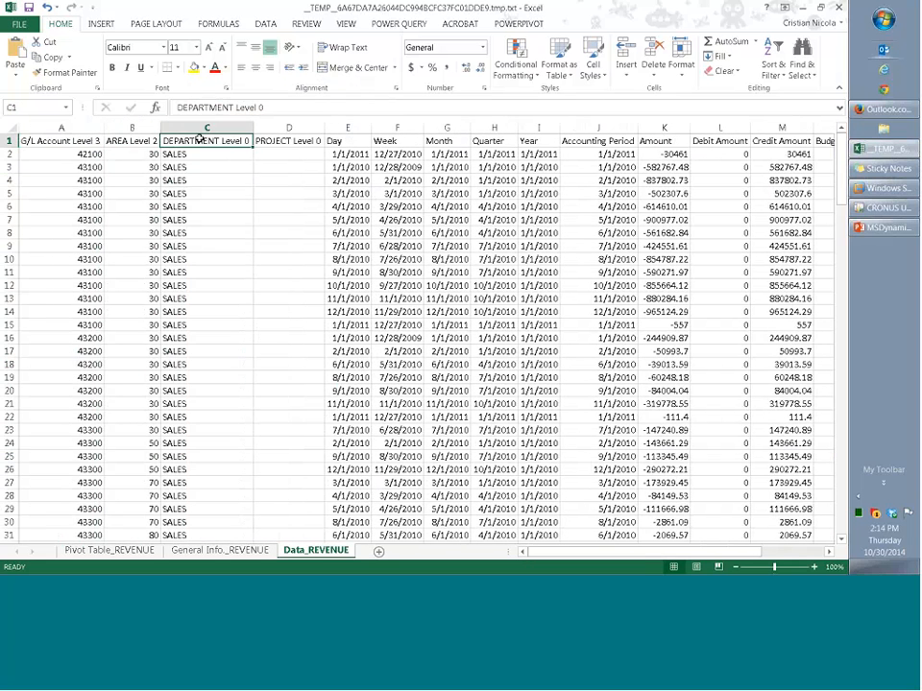
pyautogui.click(279, 141)
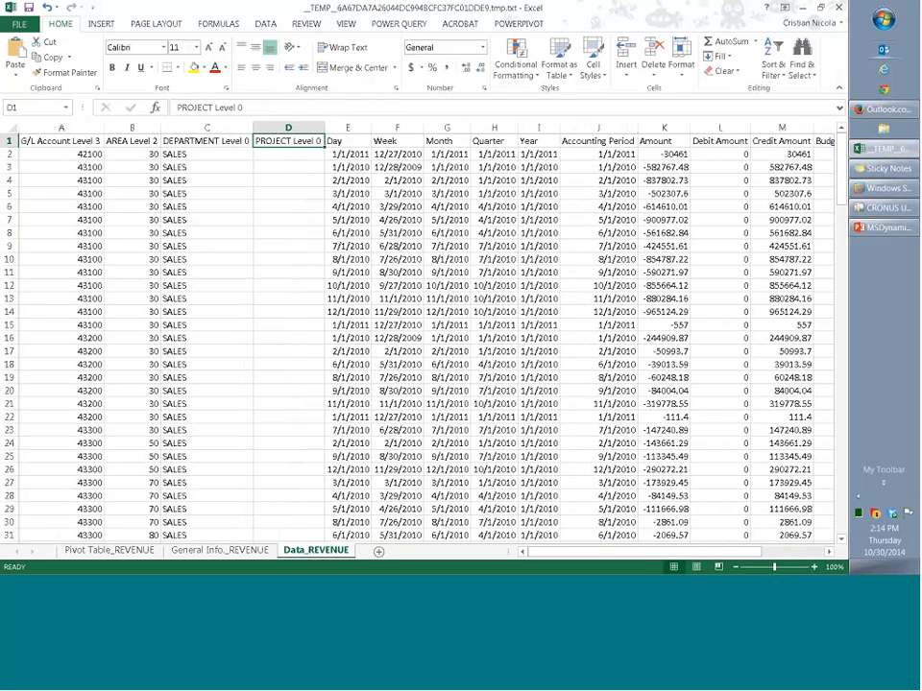
pyautogui.click(686, 181)
pyautogui.click(717, 181)
pyautogui.click(825, 165)
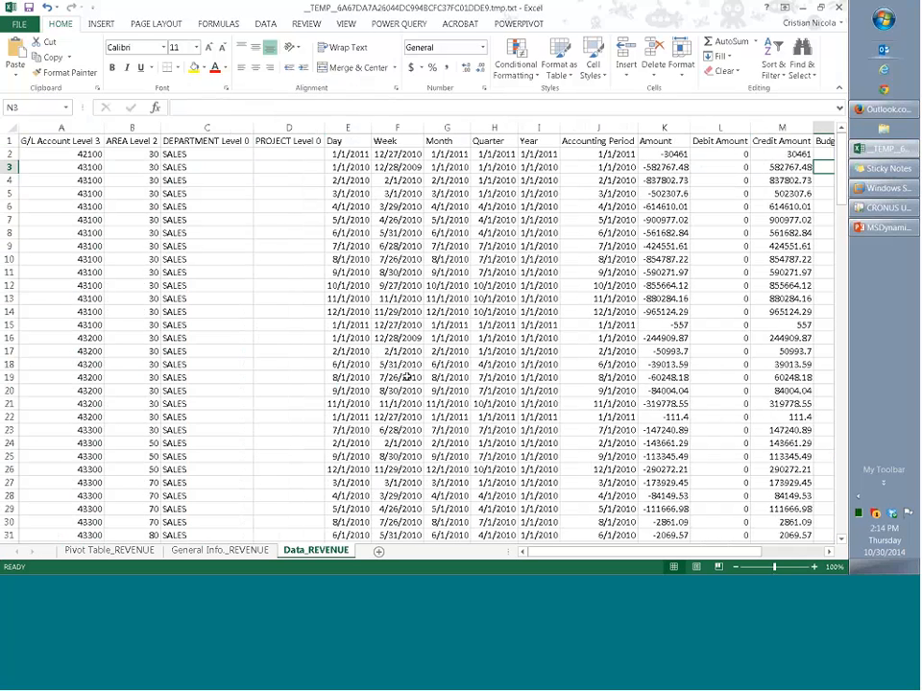
# Step: Look through the account rows of the Data_REVENUE sheet down to the 45000 entries and return to the header row
pyautogui.scroll(-9, 407, 377)
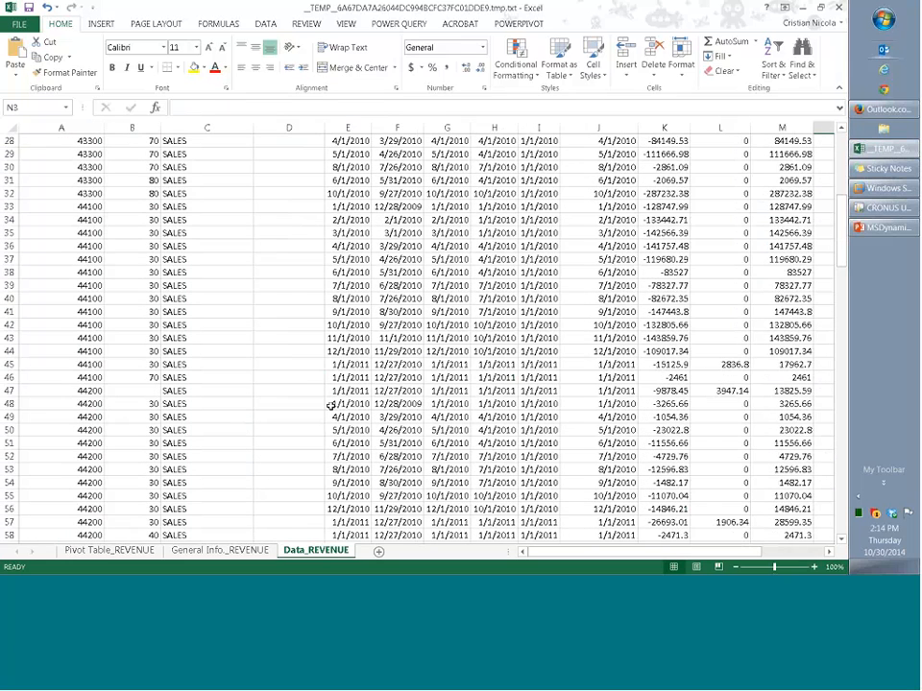
pyautogui.scroll(-2, 651, 307)
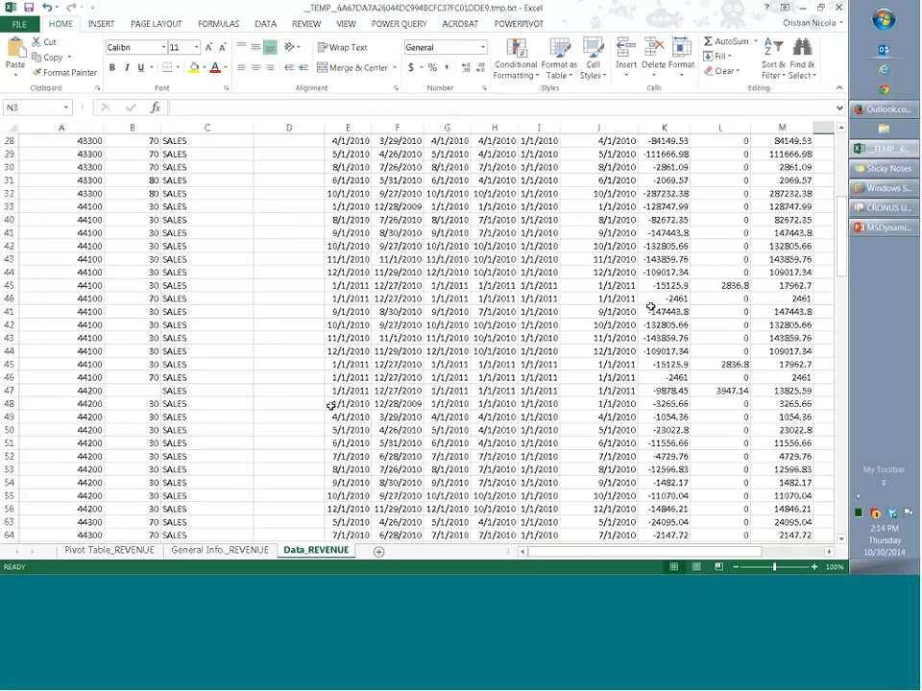
pyautogui.scroll(-6, 651, 307)
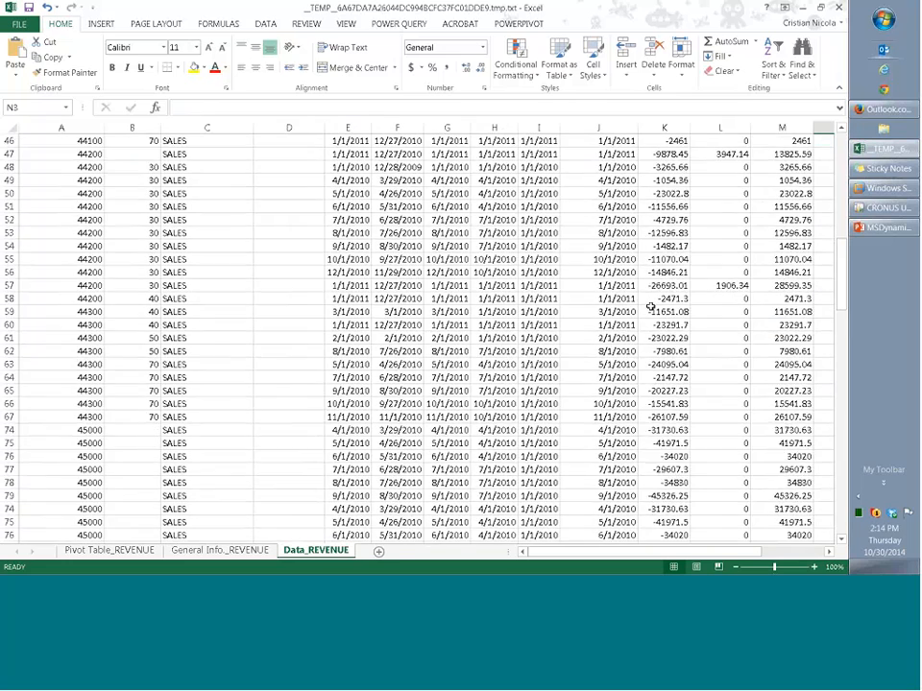
pyautogui.scroll(3, 651, 307)
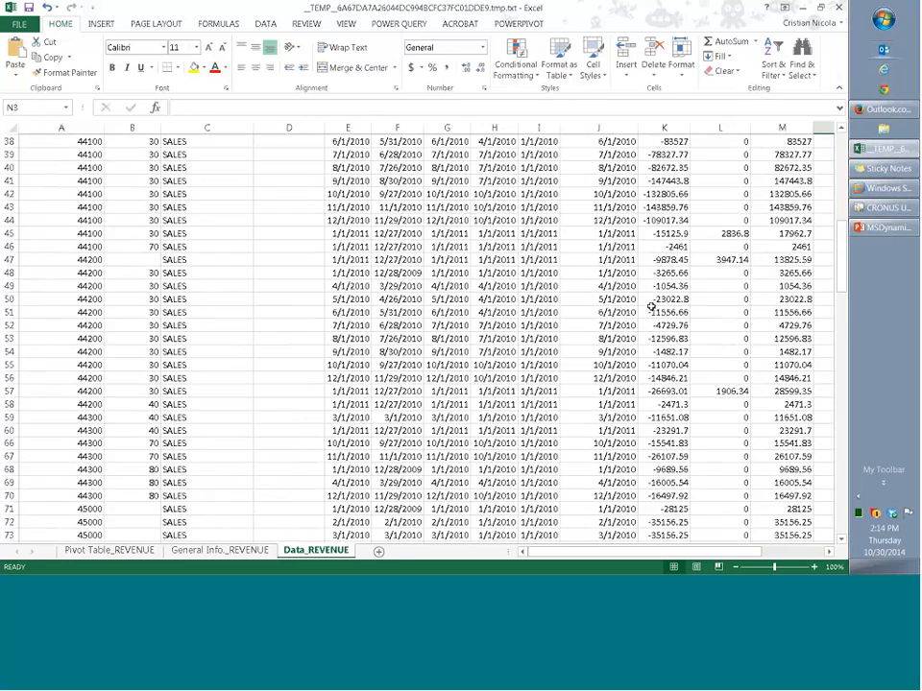
pyautogui.scroll(12, 651, 307)
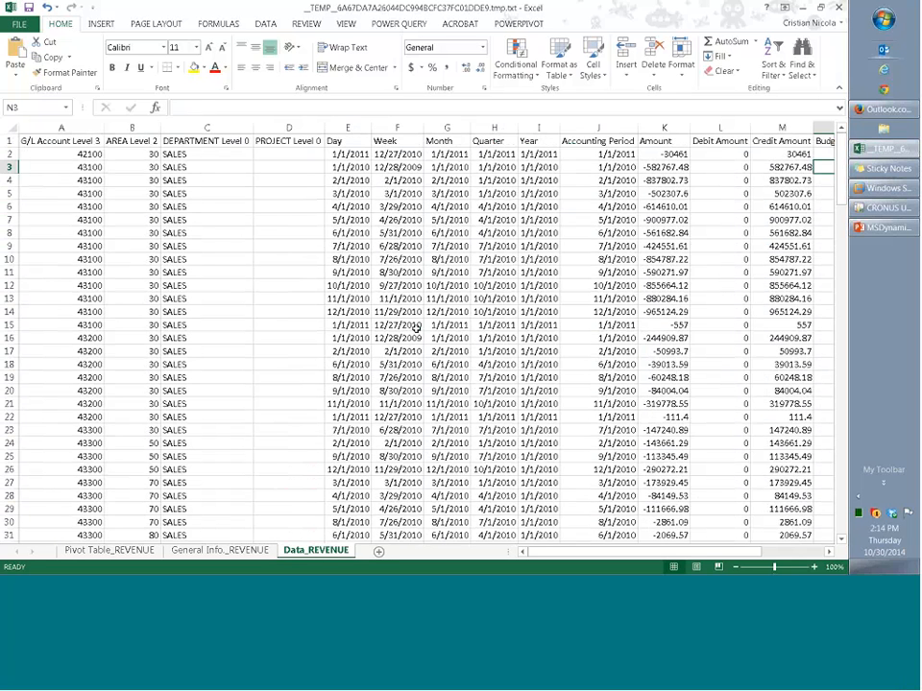
# Step: Close the exported workbook without saving its changes
pyautogui.click(838, 7)
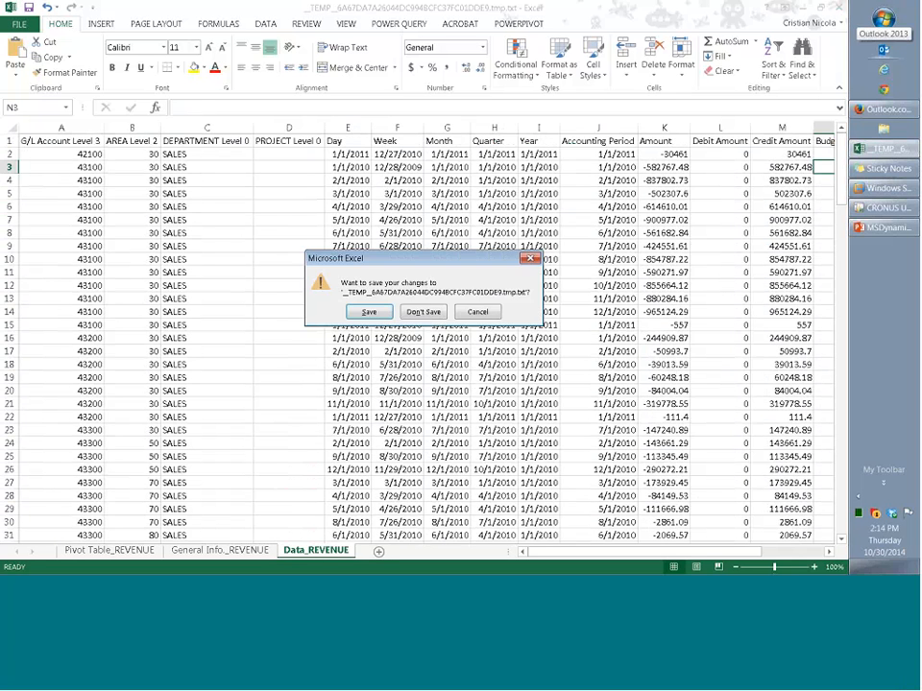
pyautogui.click(422, 312)
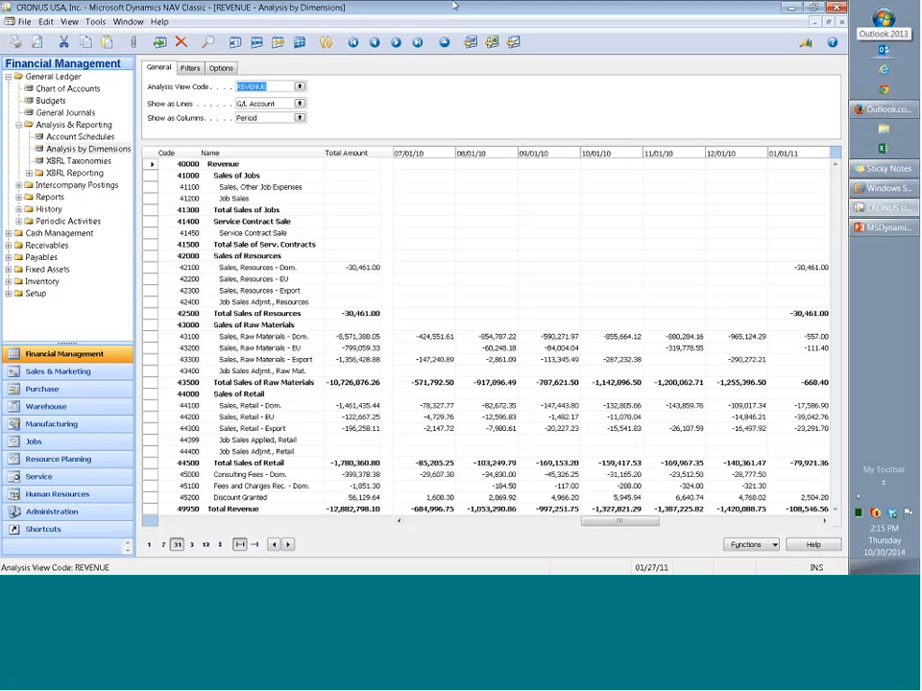
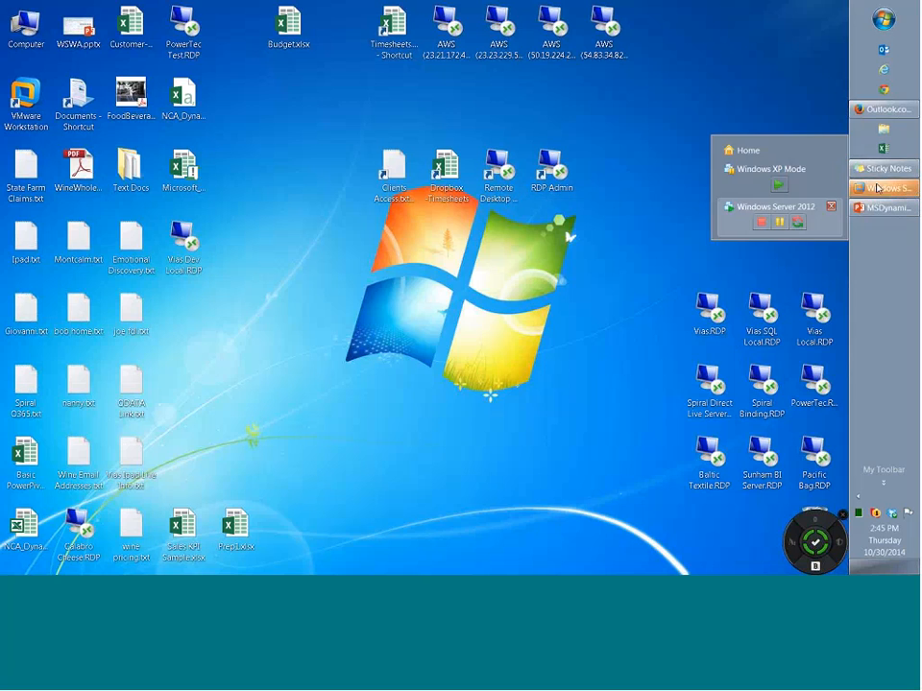
# Step: Switch to the Windows Server 2012 virtual machine and open the PowerPivot data model of Prep GL 1.xlsx
pyautogui.click(771, 206)
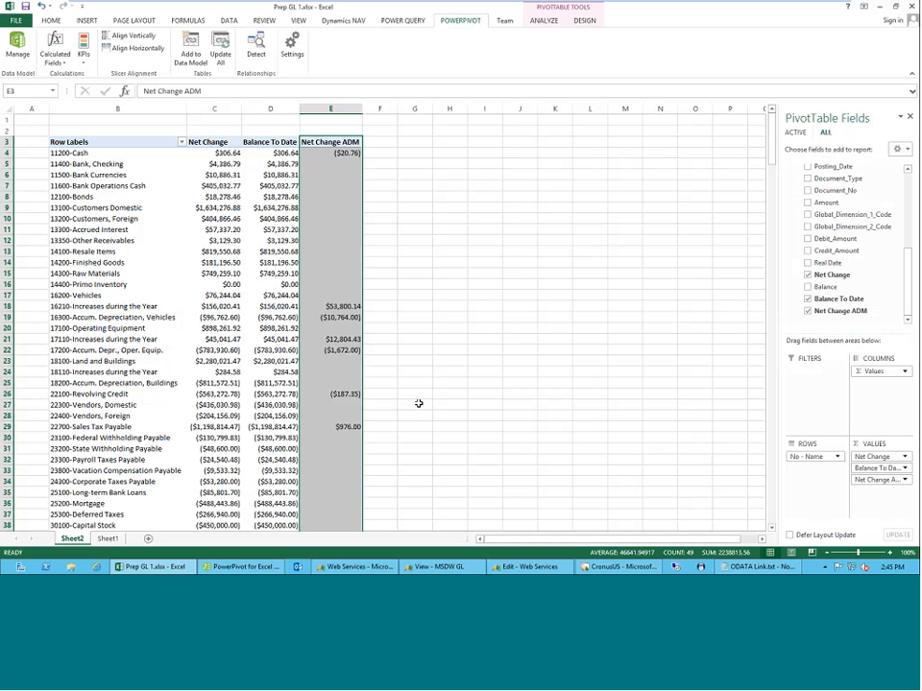
pyautogui.click(312, 196)
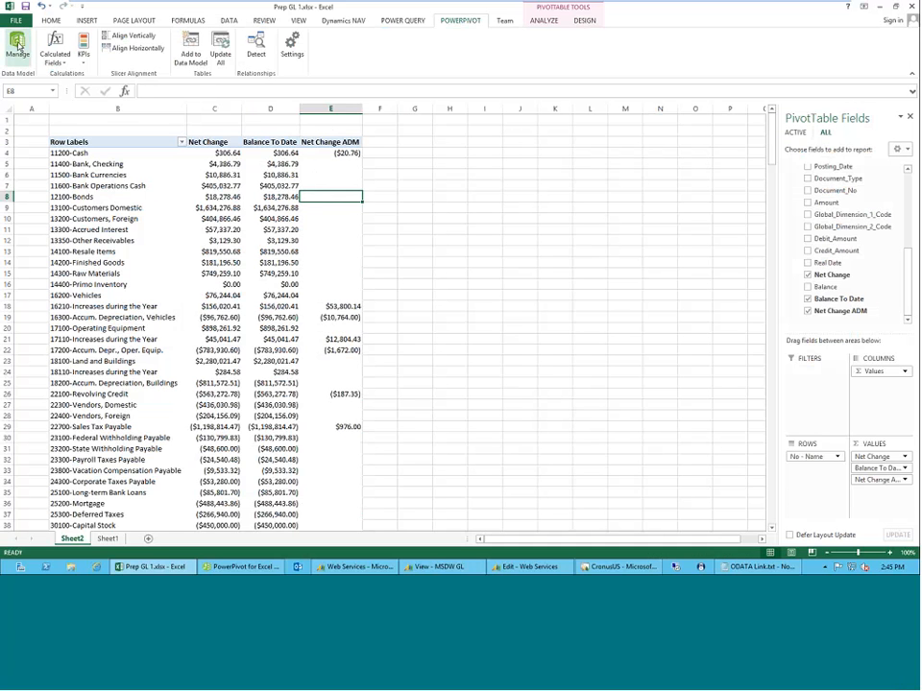
pyautogui.click(18, 45)
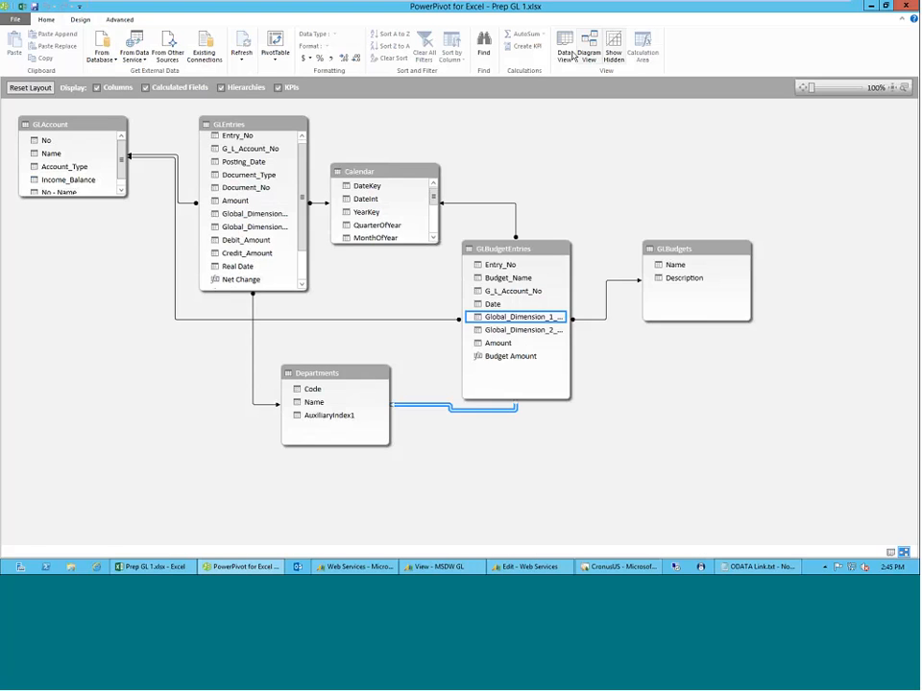
# Step: Review the GLAccount, GLEntries, Departments, GLBudgetEntries and GLBudgets tables of the data model as data grids
pyautogui.click(570, 54)
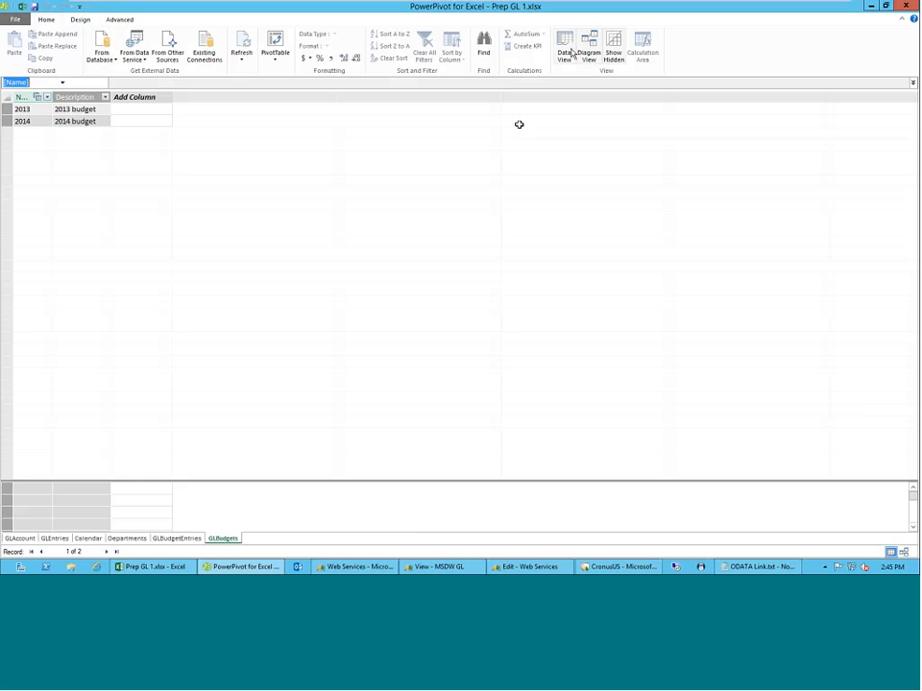
pyautogui.click(19, 537)
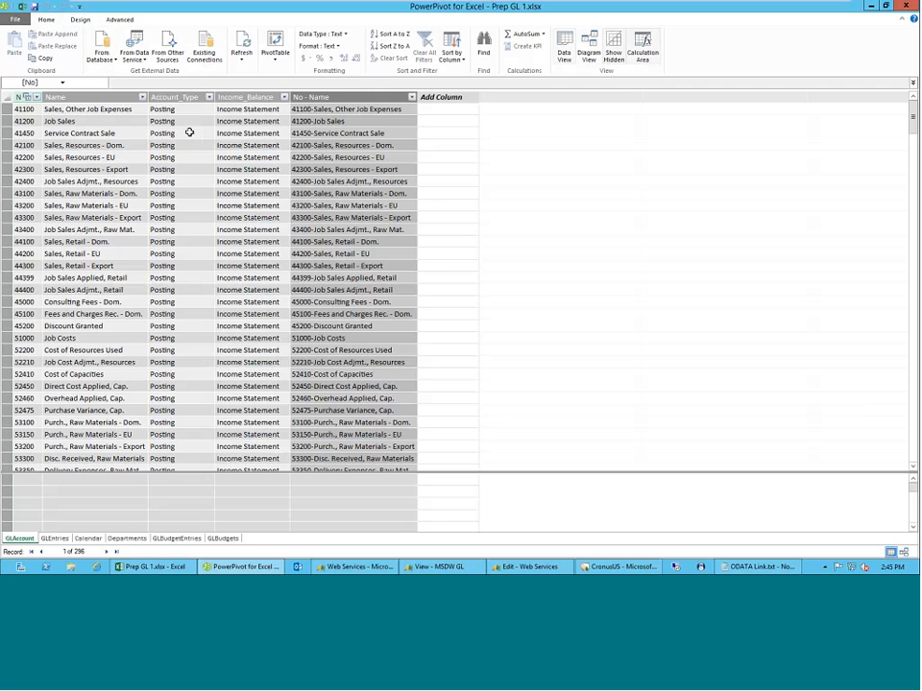
pyautogui.click(54, 538)
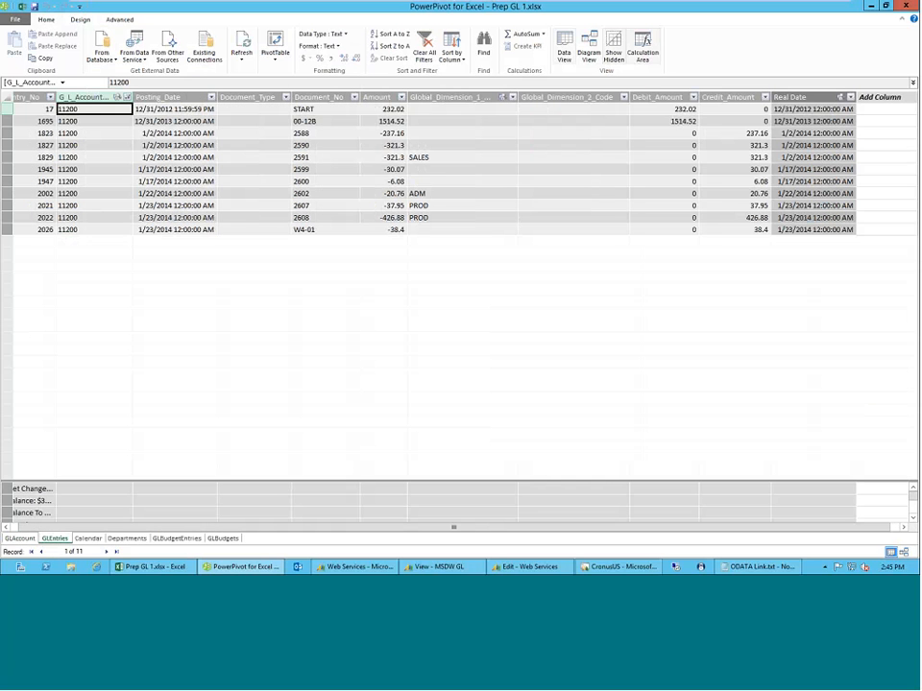
pyautogui.click(125, 537)
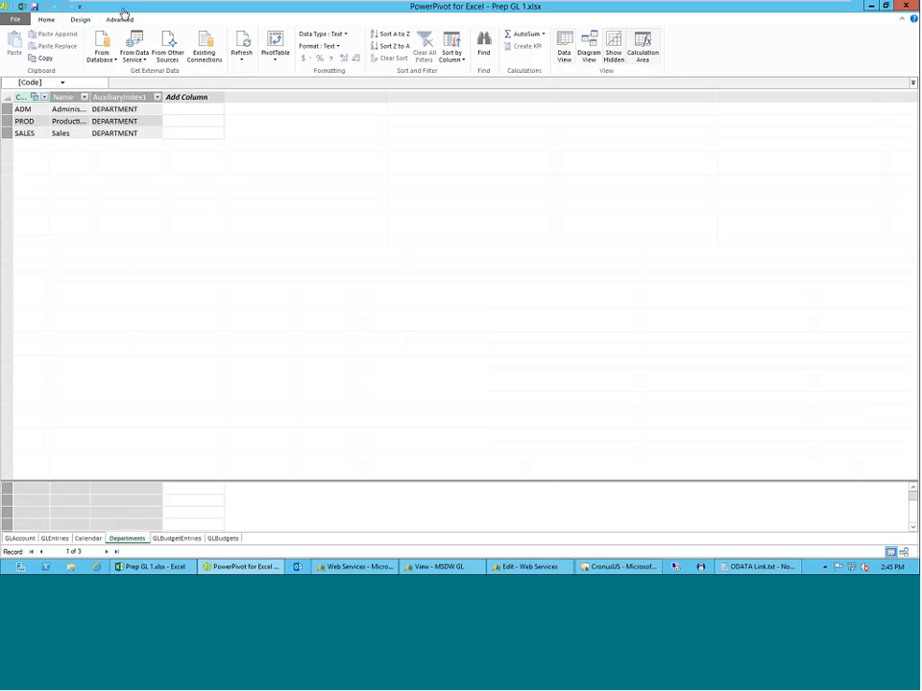
pyautogui.click(177, 538)
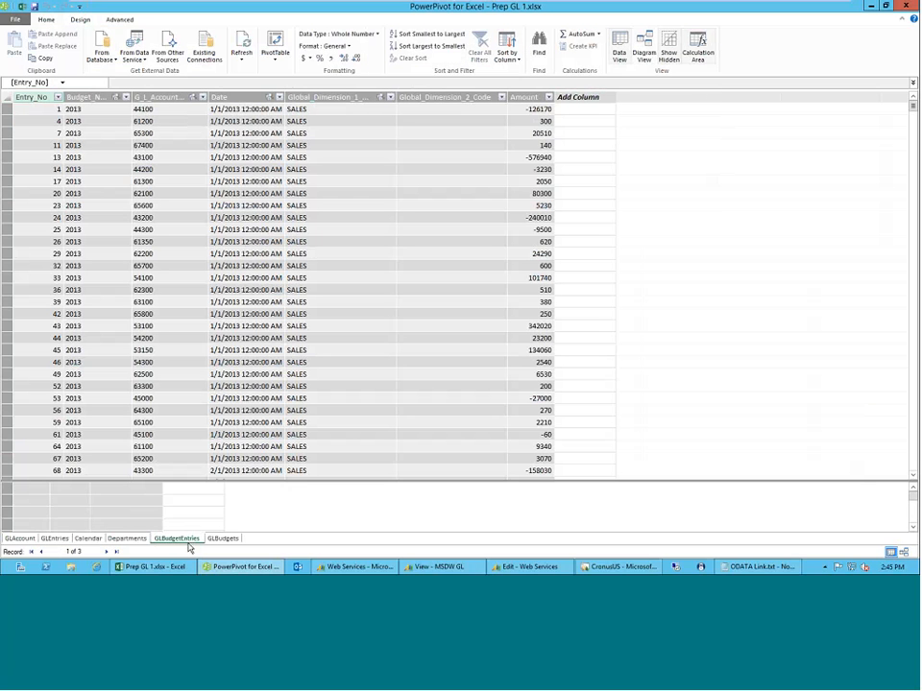
pyautogui.click(224, 539)
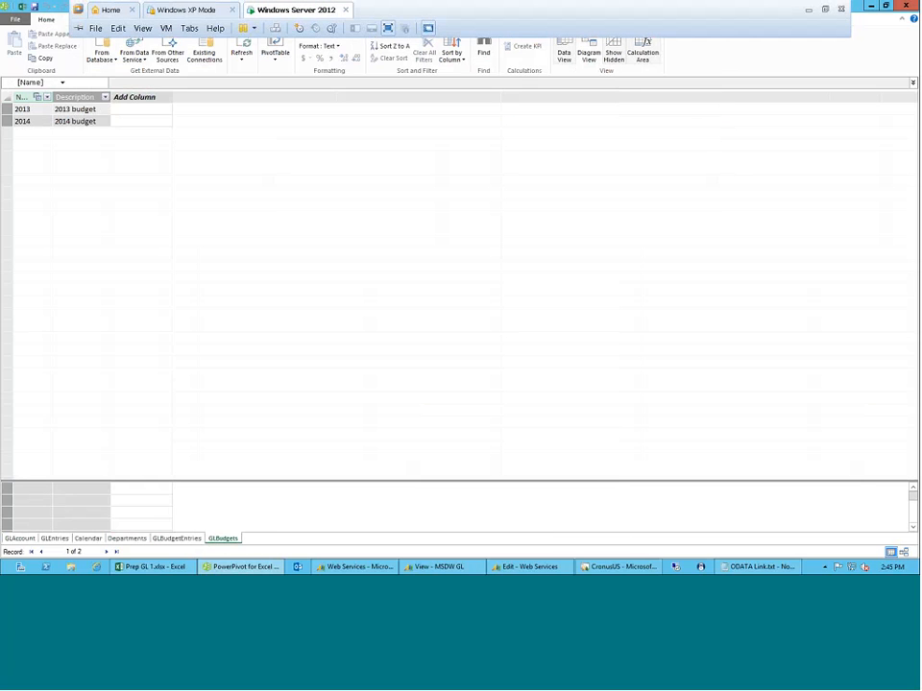
pyautogui.click(129, 59)
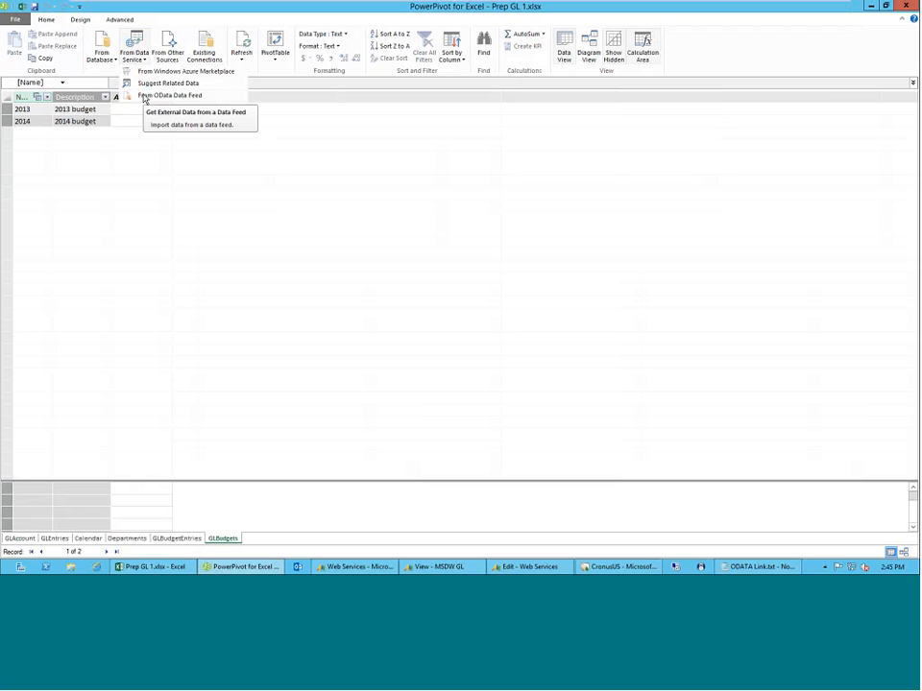
pyautogui.click(144, 96)
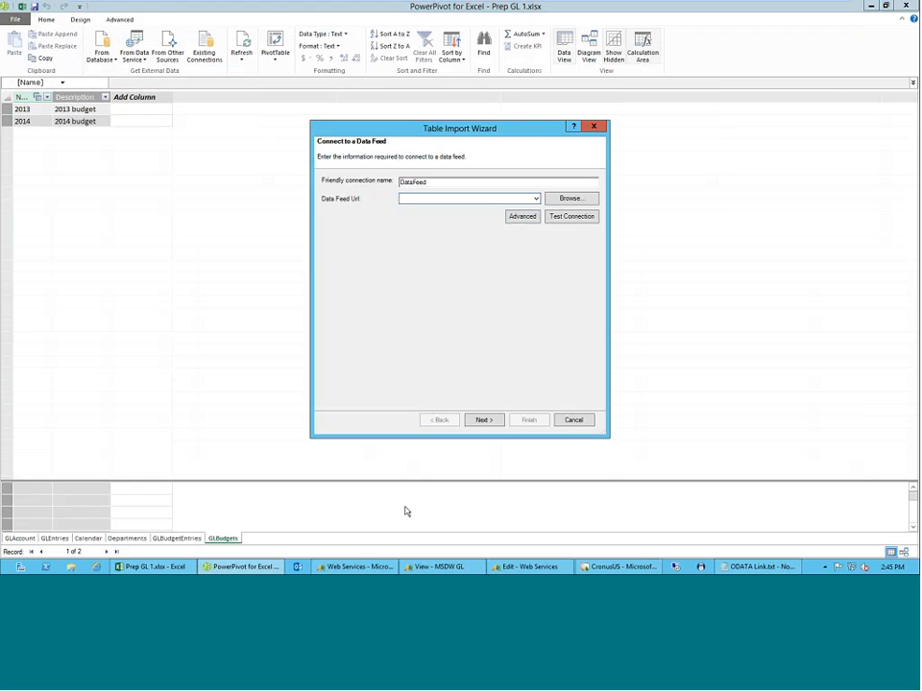
pyautogui.click(577, 423)
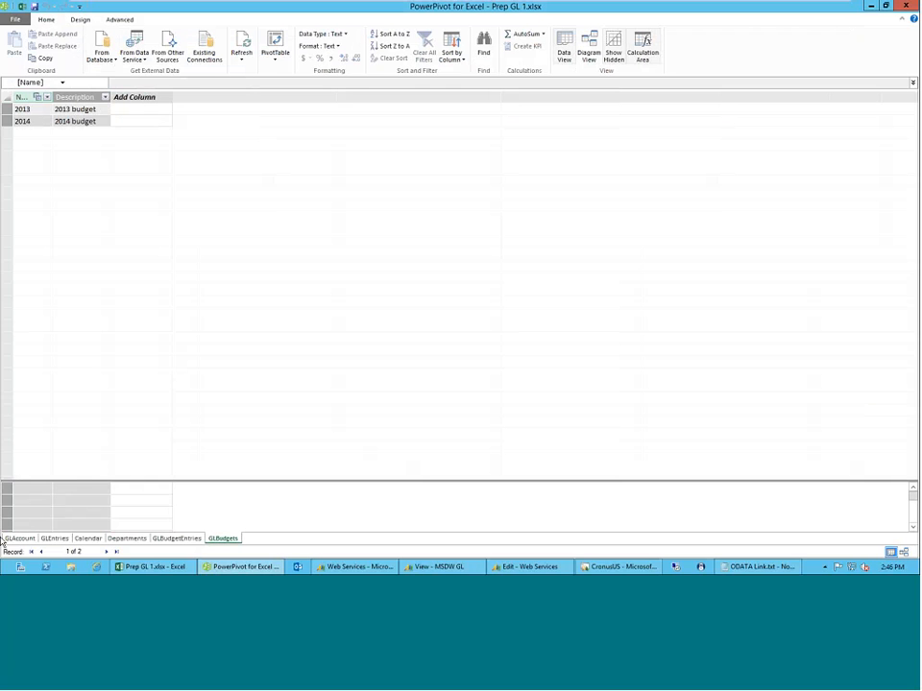
# Step: Show the data model's relationship diagram and create a PivotTable from the model on a new worksheet
pyautogui.click(587, 50)
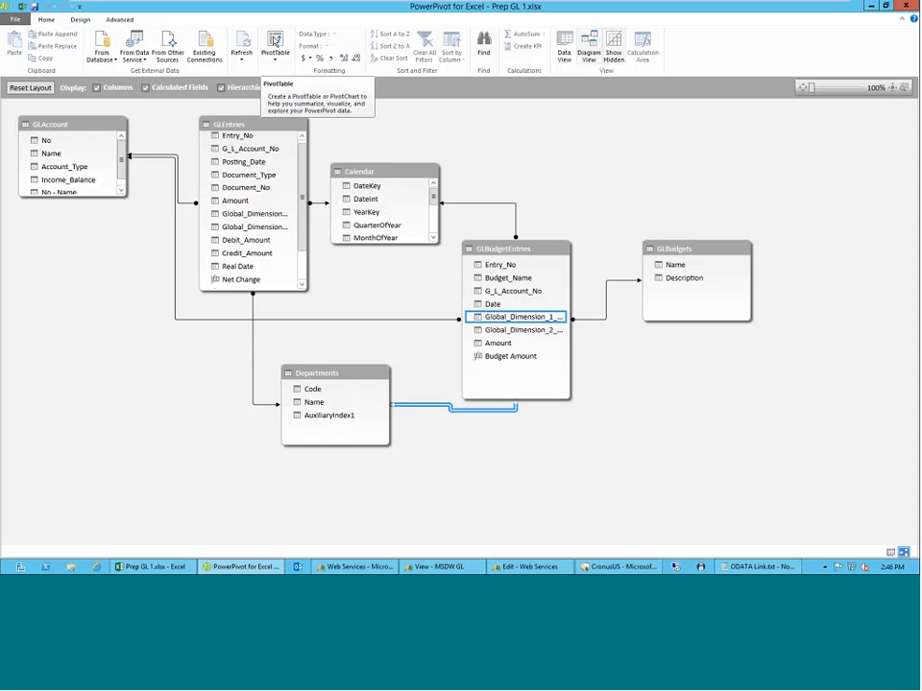
pyautogui.click(273, 43)
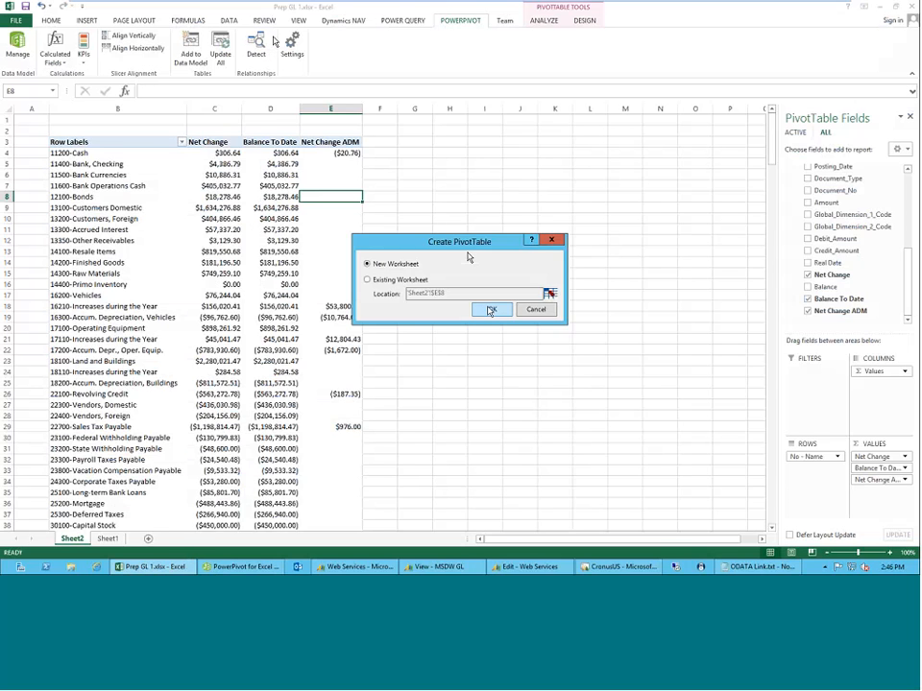
pyautogui.click(490, 308)
pyautogui.click(102, 175)
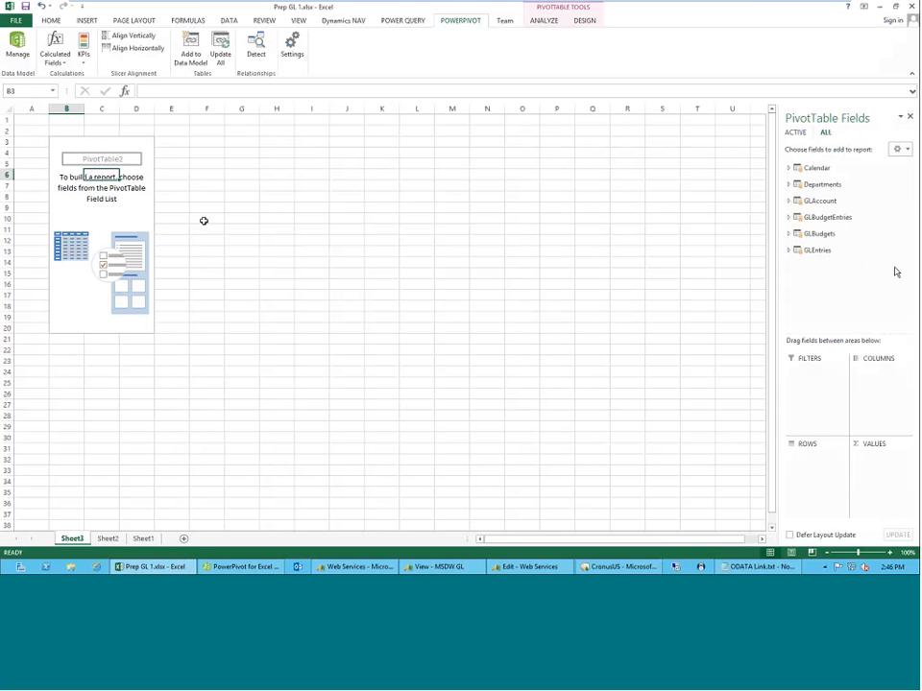
# Step: Add GLAccount's No - Name as PivotTable rows and GLEntries' Net Change, Balance To Date and Net Change ADM as values
pyautogui.click(787, 201)
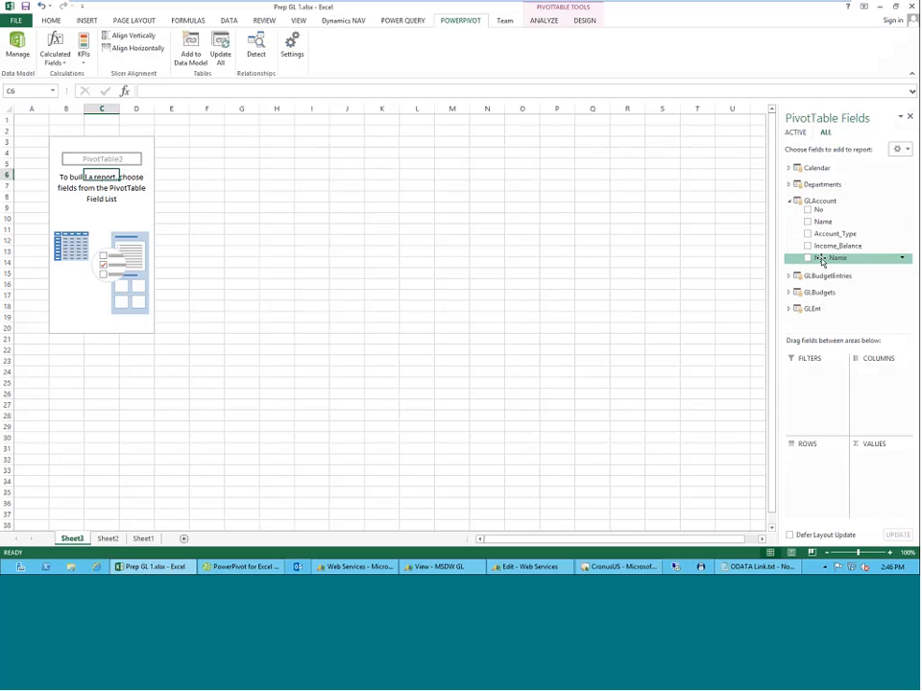
pyautogui.moveTo(821, 258); pyautogui.dragTo(806, 478)
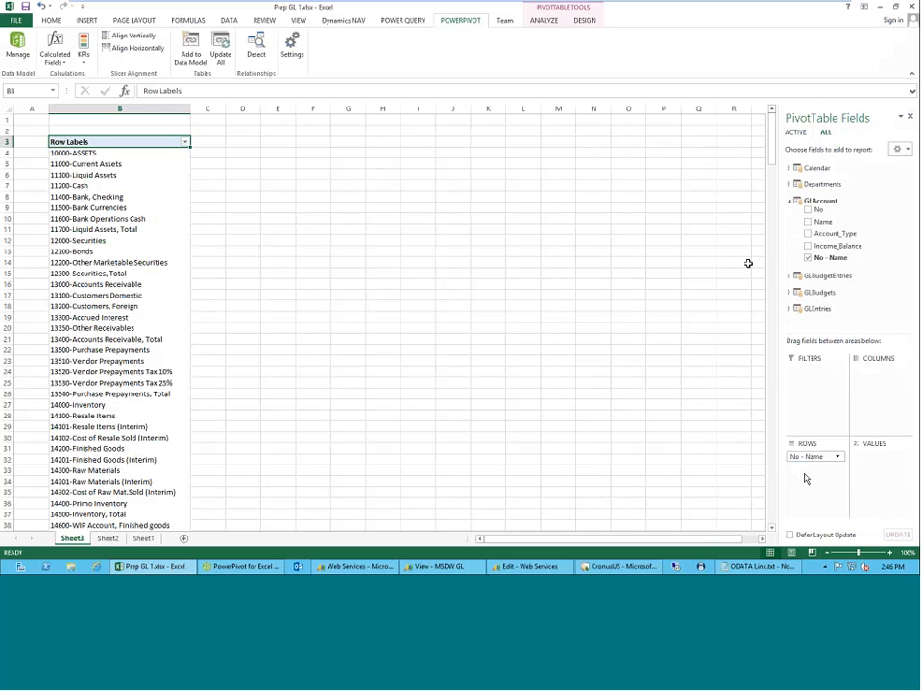
pyautogui.click(789, 308)
pyautogui.scroll(-1, 828, 288)
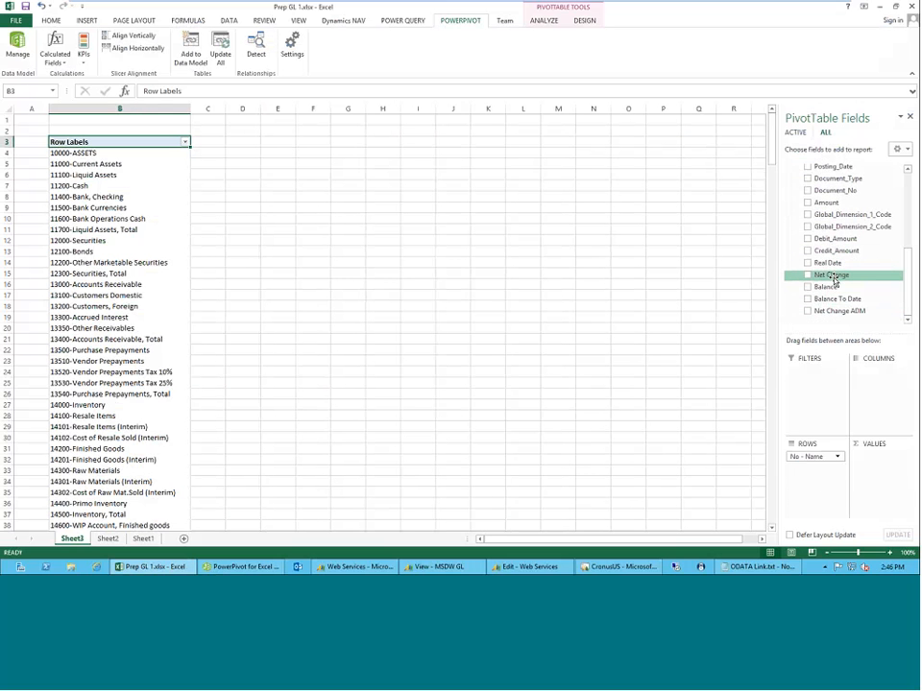
pyautogui.moveTo(833, 278); pyautogui.dragTo(897, 485)
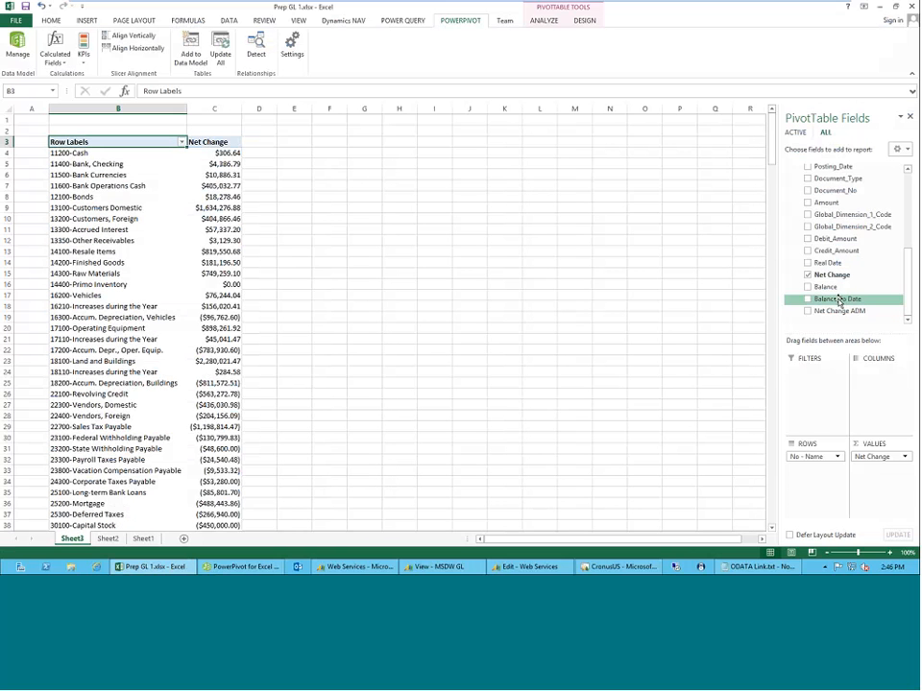
pyautogui.moveTo(838, 301); pyautogui.dragTo(899, 500)
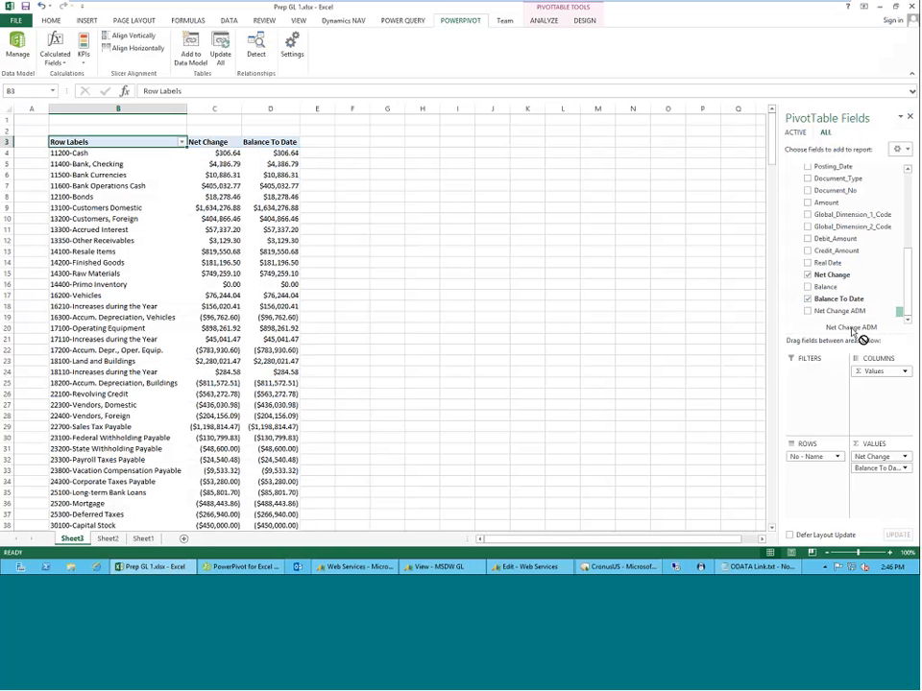
pyautogui.moveTo(839, 311); pyautogui.dragTo(882, 499)
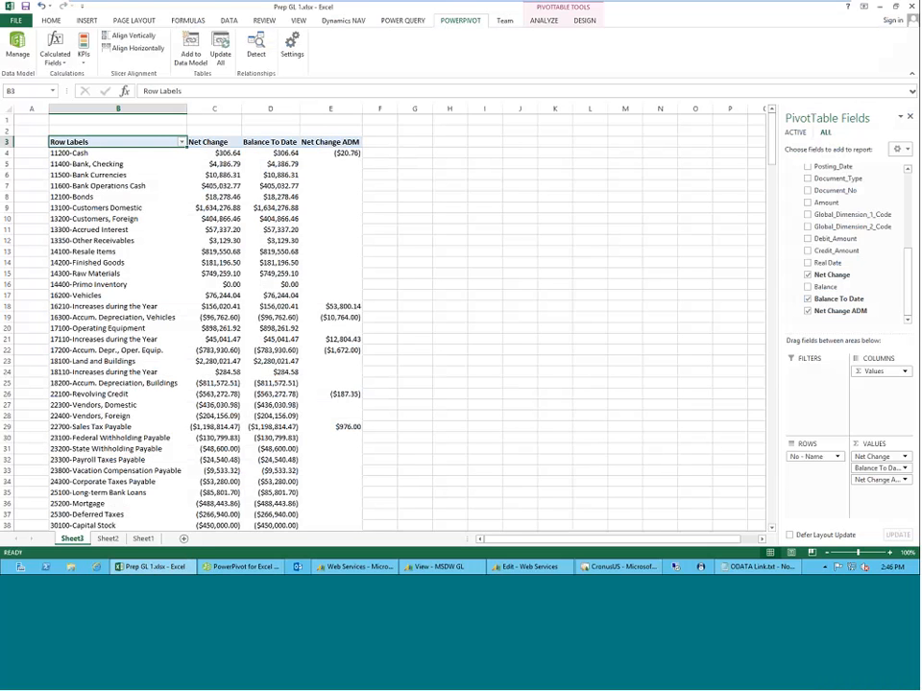
# Step: Add the Budget Amount field from GLBudgetEntries to the PivotTable's values
pyautogui.click(257, 313)
pyautogui.scroll(-7, 257, 313)
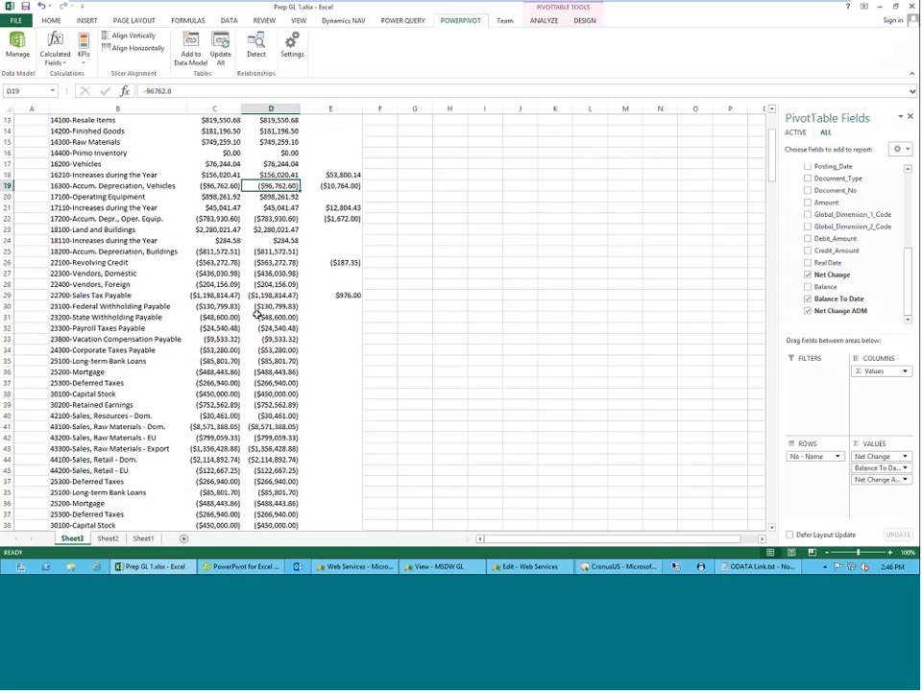
pyautogui.scroll(-15, 258, 315)
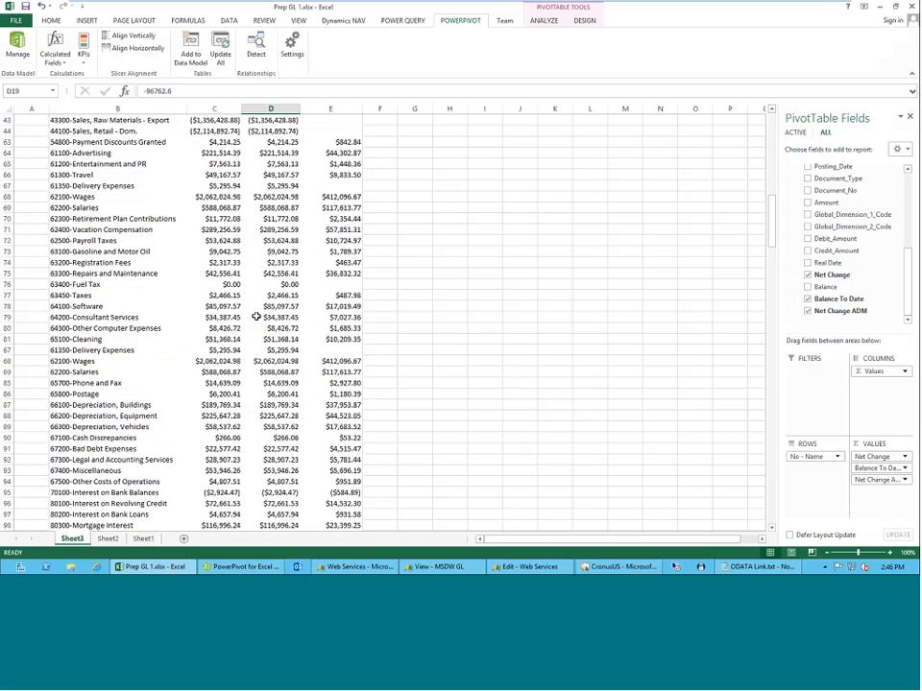
pyautogui.scroll(20, 253, 315)
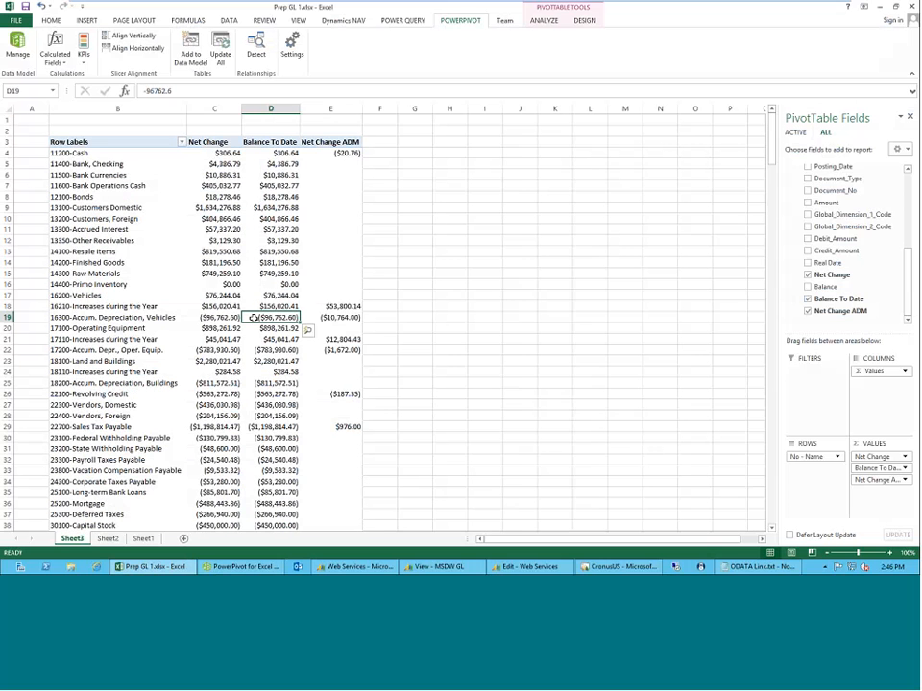
pyautogui.moveTo(908, 285); pyautogui.dragTo(909, 196)
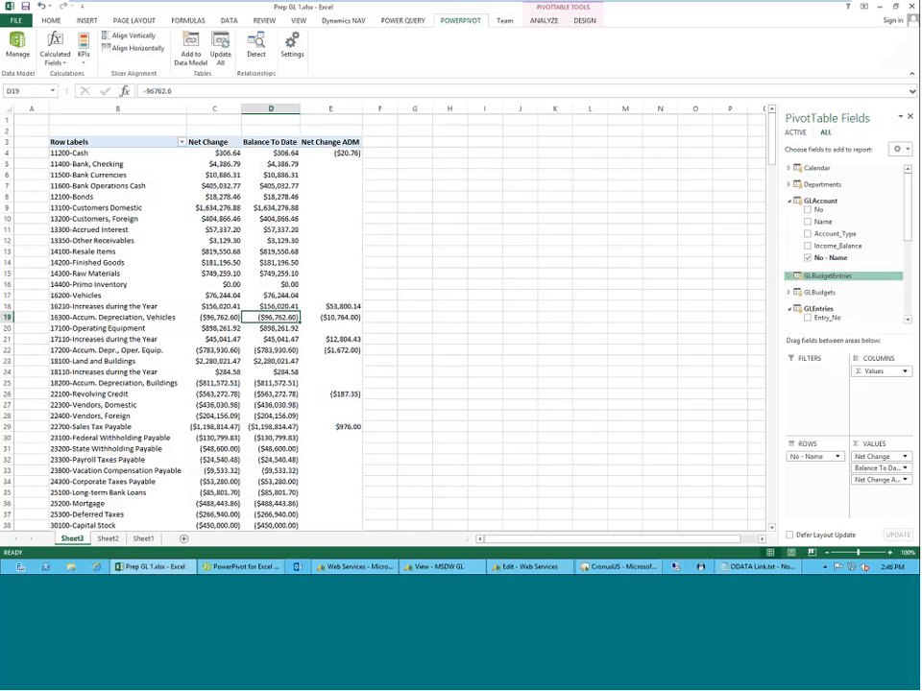
pyautogui.click(788, 308)
pyautogui.click(789, 292)
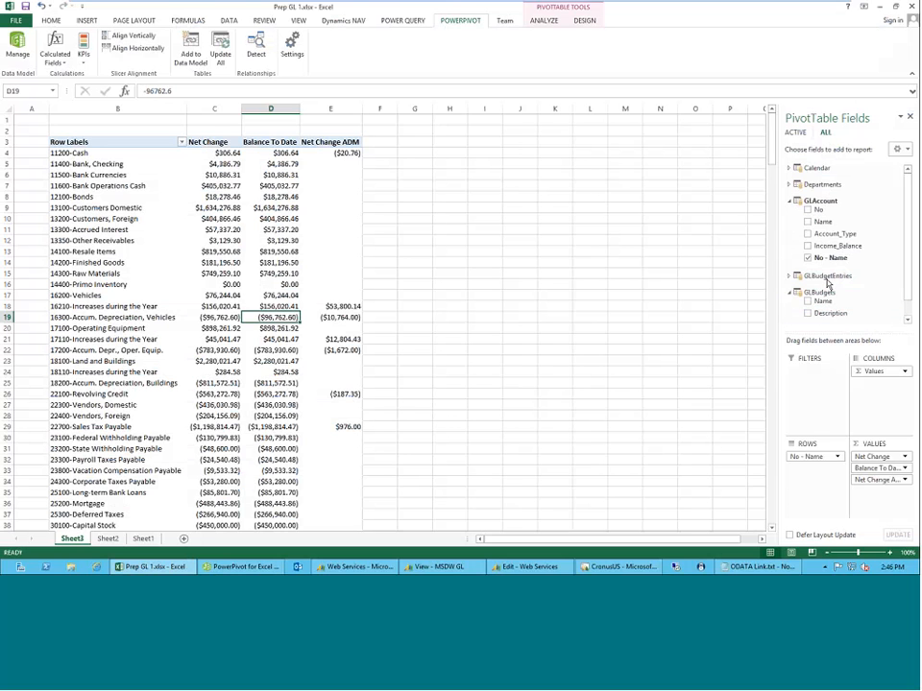
pyautogui.click(790, 276)
pyautogui.scroll(-1, 819, 271)
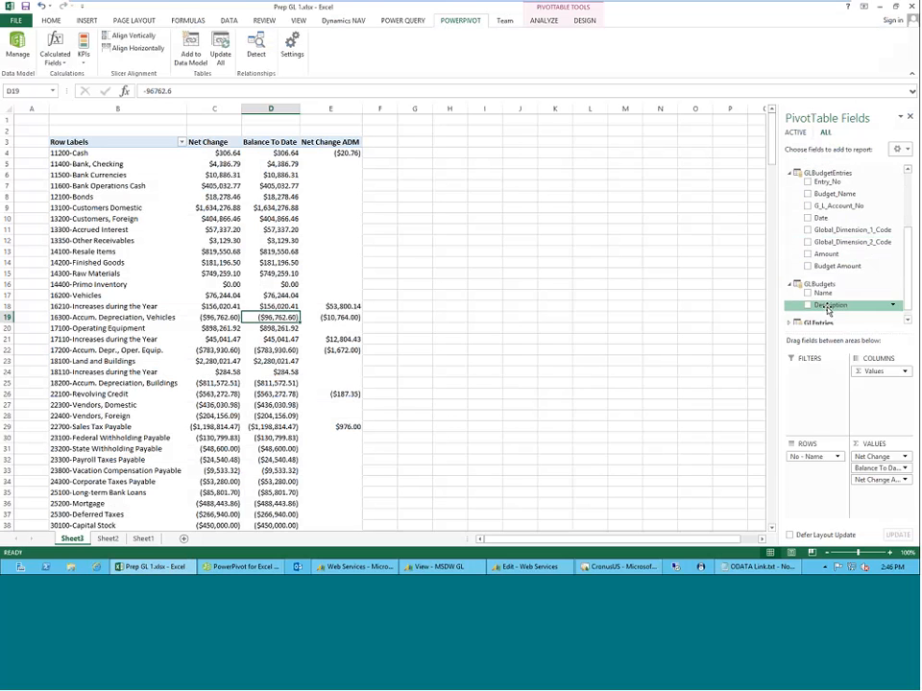
pyautogui.click(807, 266)
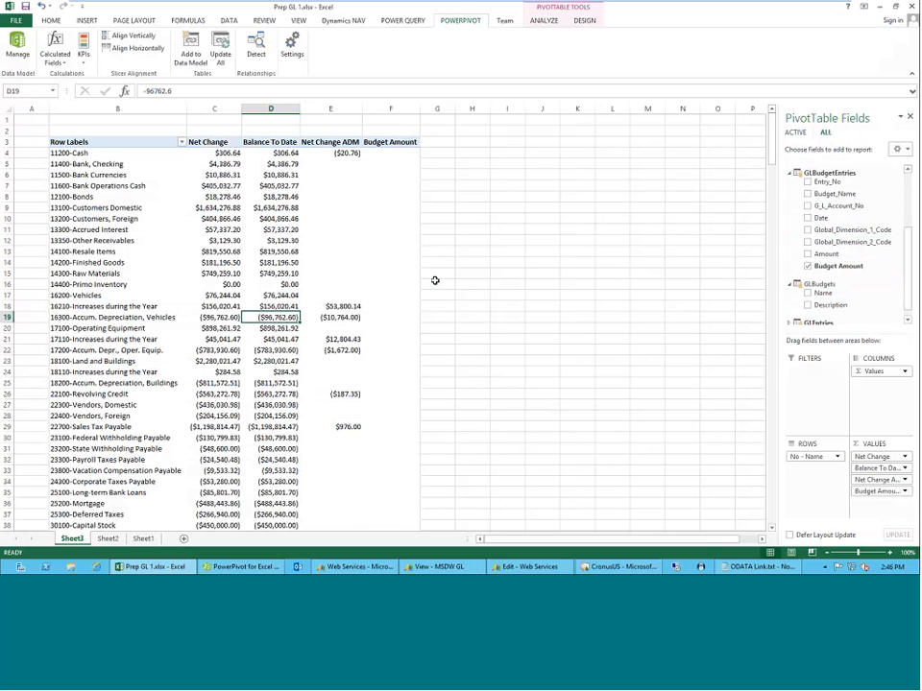
# Step: Add the GLBudgets Name field as a report filter to the PivotTable and confirm the filter on All
pyautogui.click(394, 309)
pyautogui.scroll(-9, 394, 310)
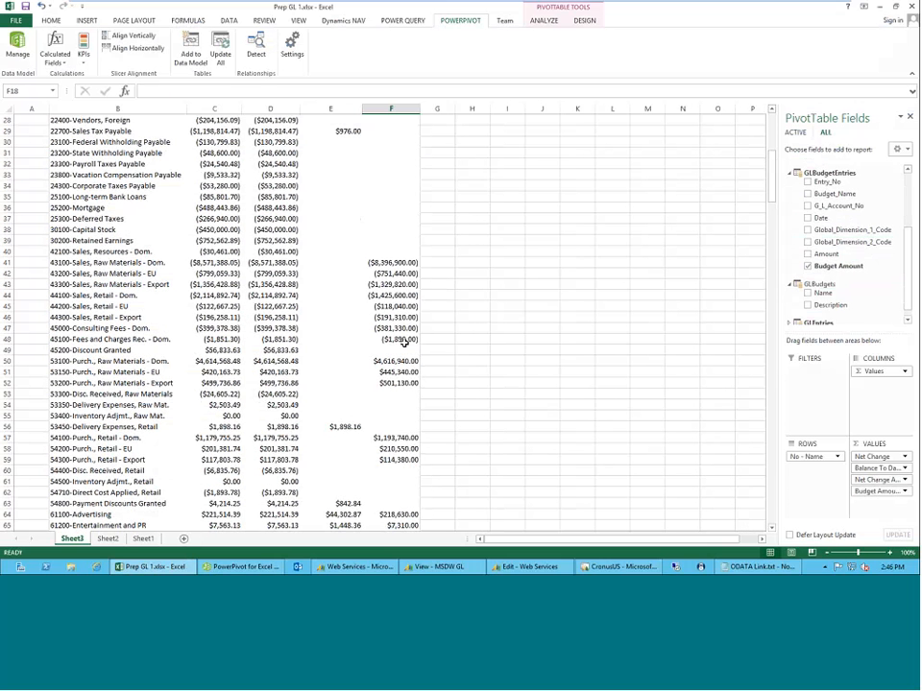
pyautogui.scroll(8, 391, 440)
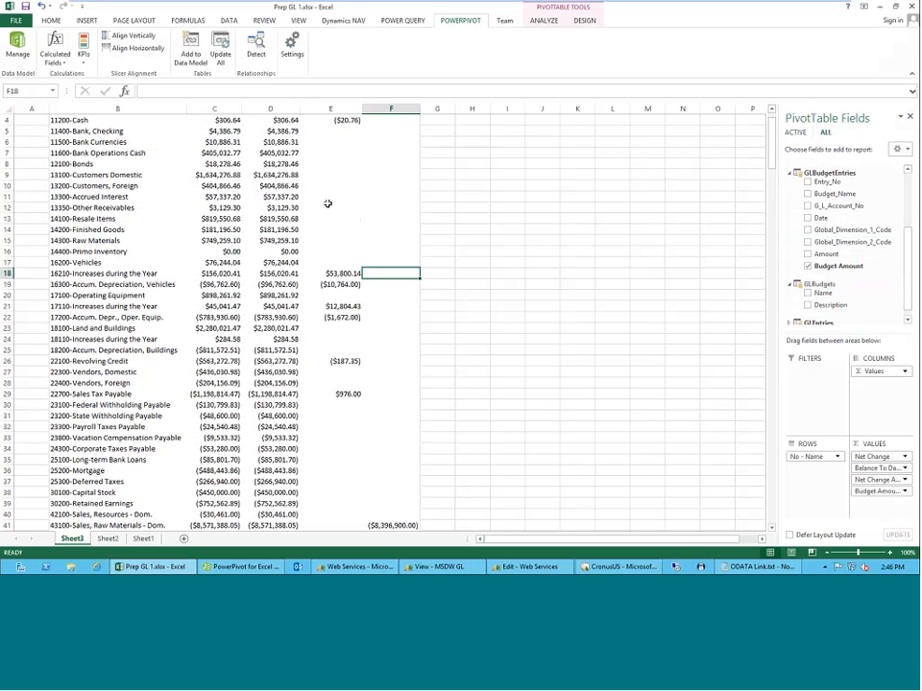
pyautogui.scroll(1, 327, 204)
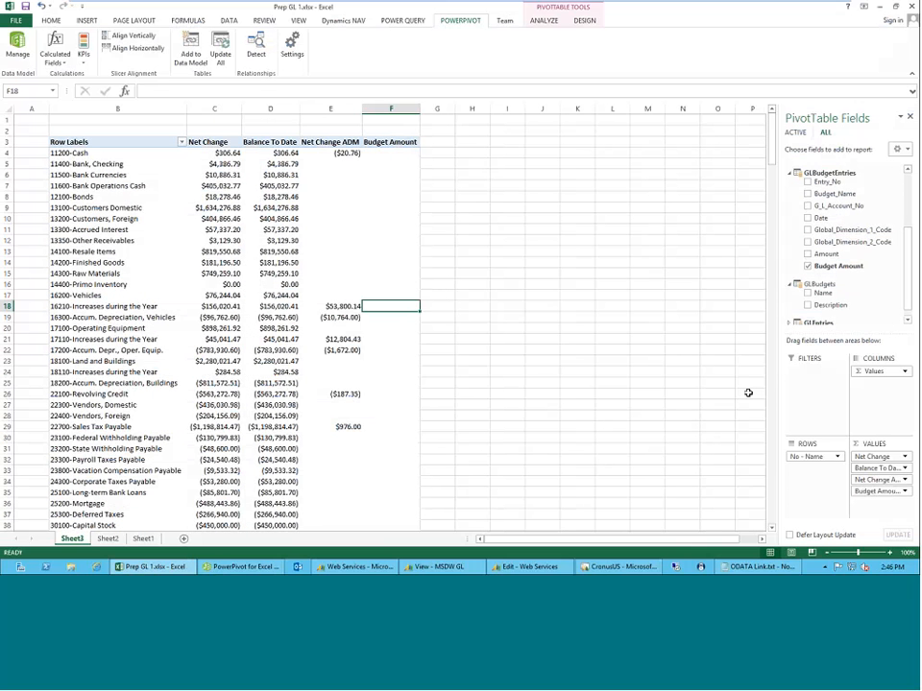
pyautogui.rightClick(815, 295)
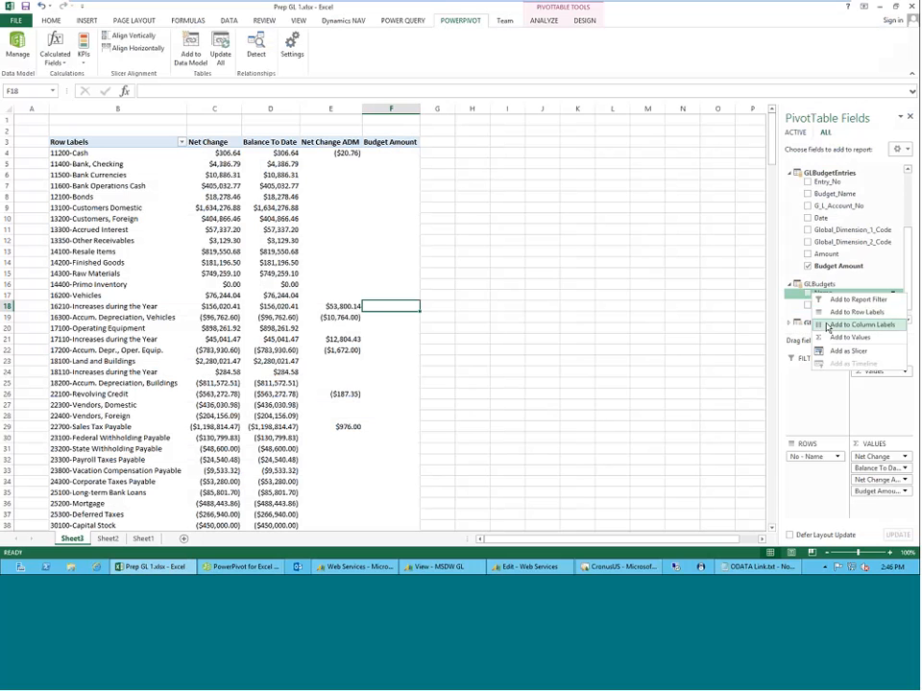
pyautogui.click(845, 299)
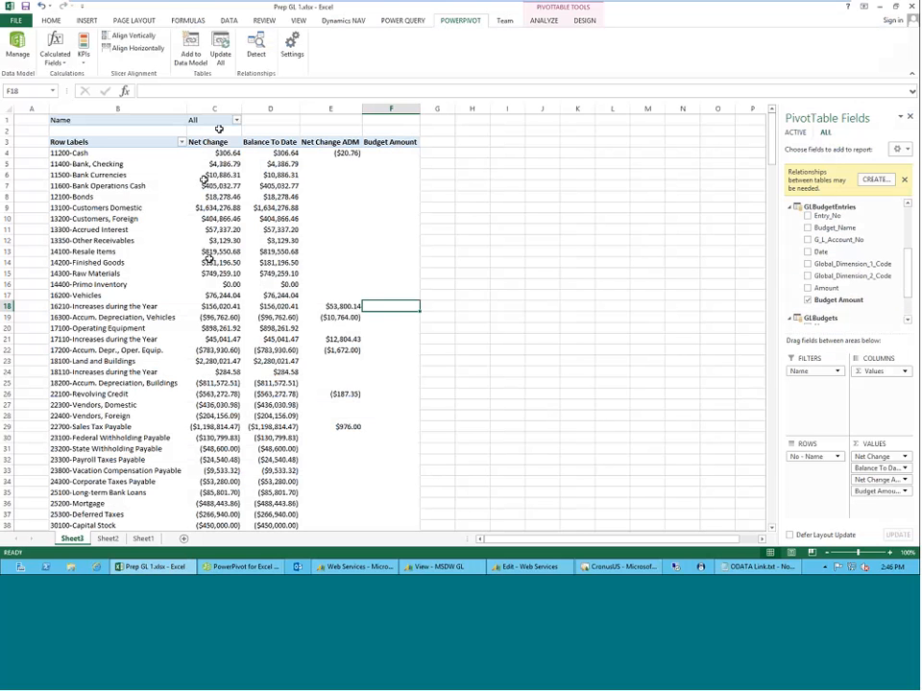
pyautogui.click(235, 120)
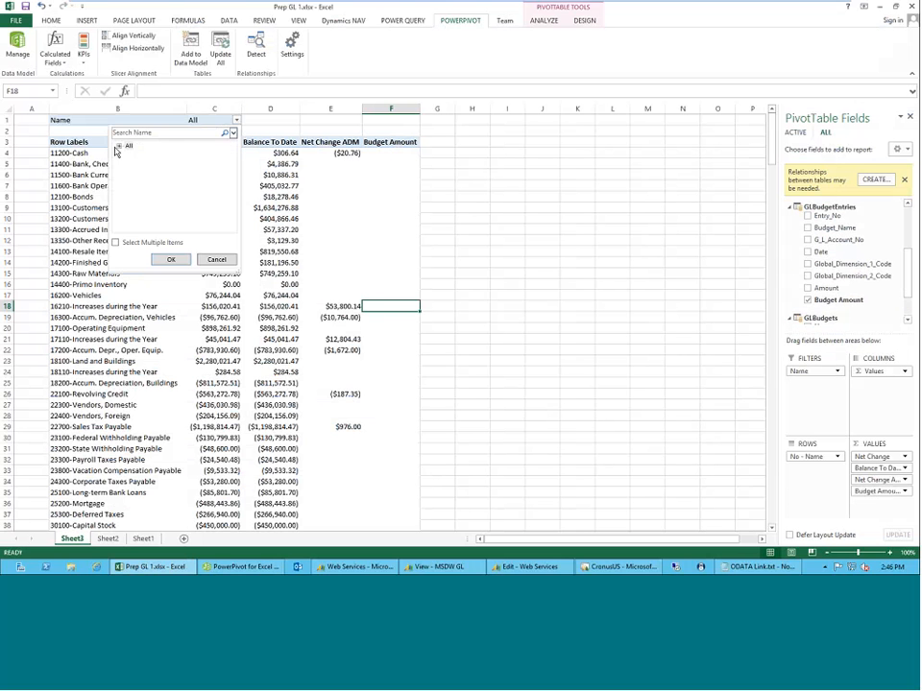
pyautogui.click(173, 259)
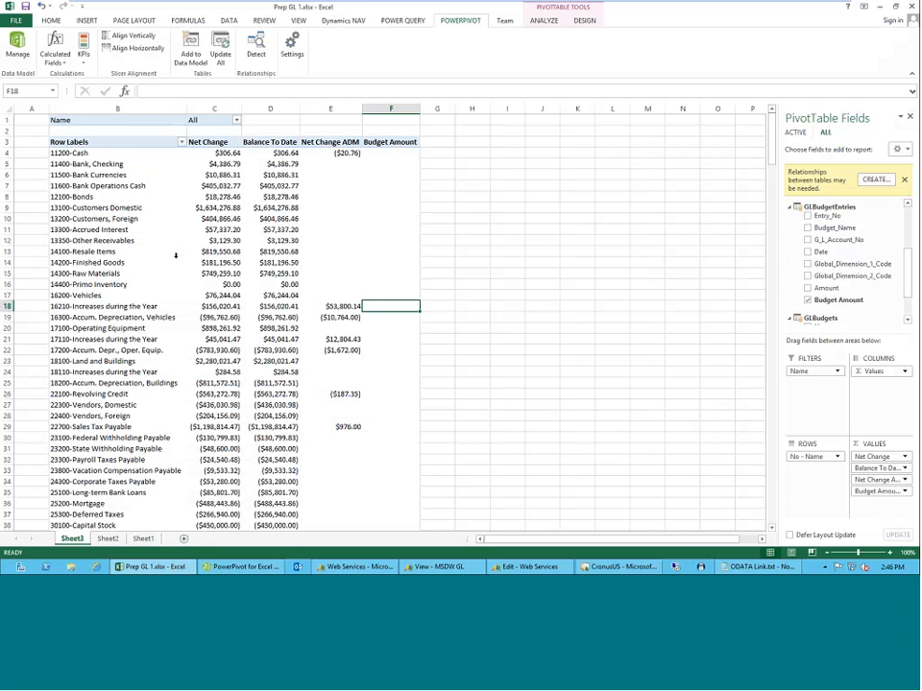
# Step: Look through the Budget Amount column across the PivotTable's G/L account rows
pyautogui.scroll(-9, 365, 294)
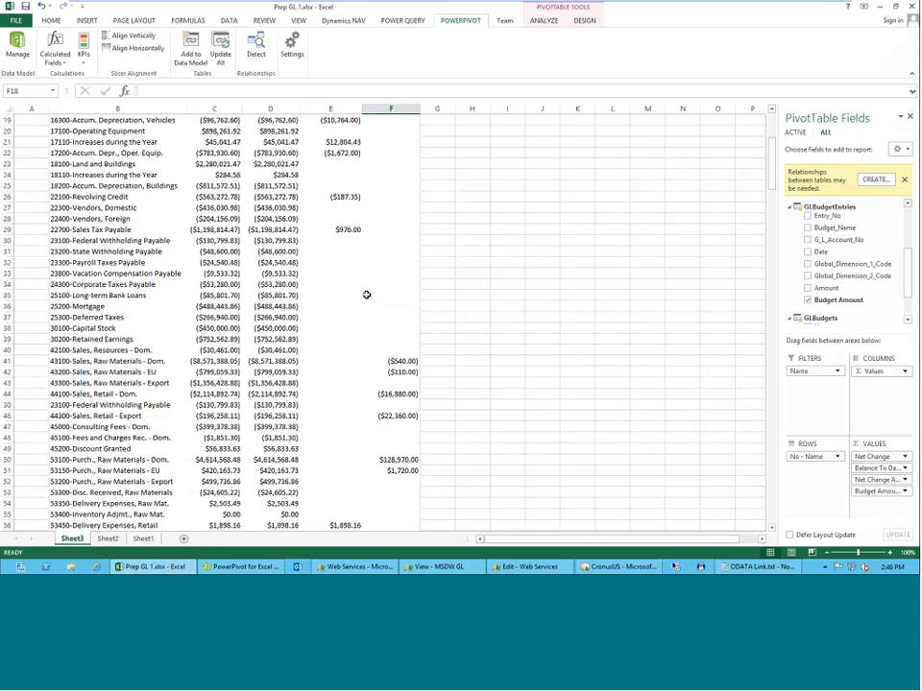
pyautogui.scroll(-2, 366, 293)
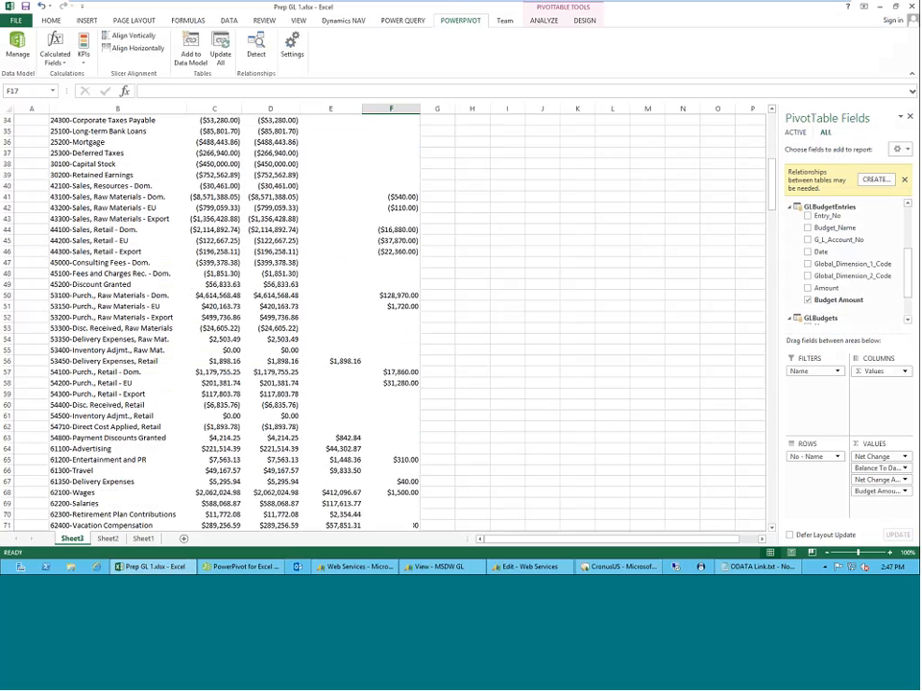
pyautogui.scroll(8, 389, 307)
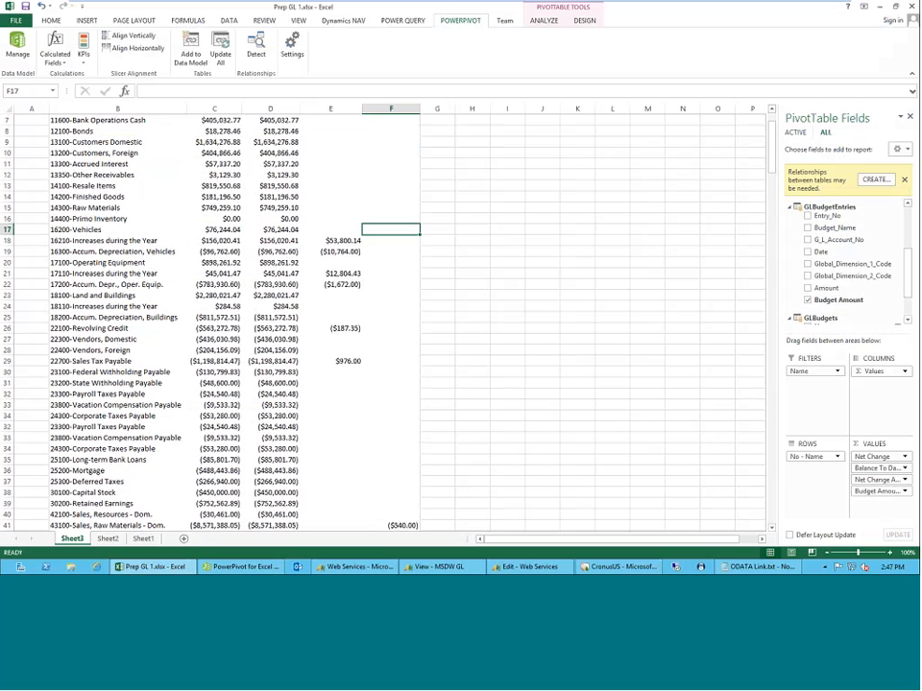
pyautogui.scroll(-4, 394, 317)
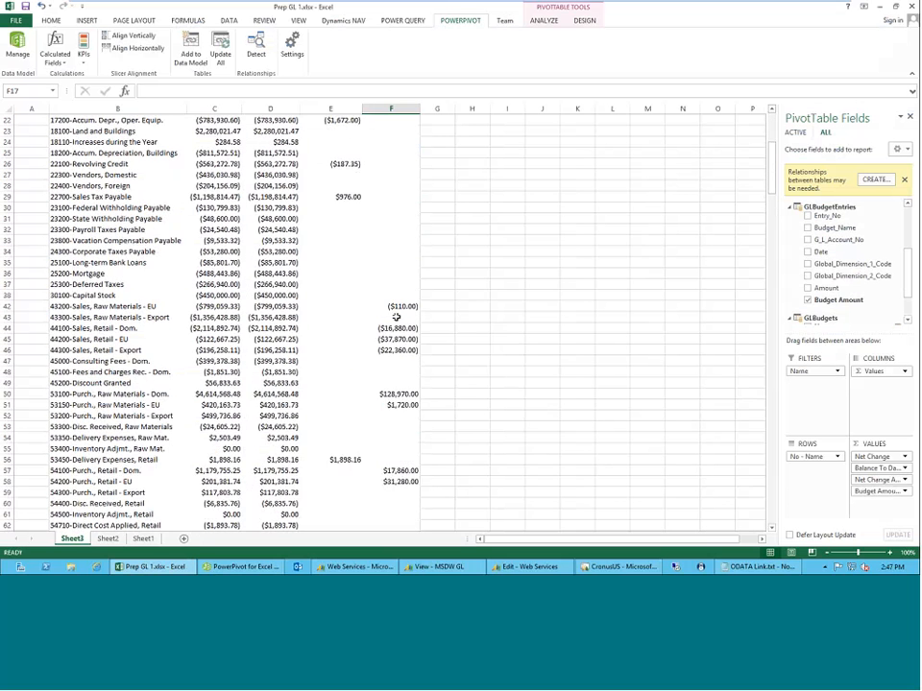
pyautogui.scroll(7, 395, 315)
# Step: Add the Departments Name field as a slicer and place it beside the PivotTable near the top of the worksheet
pyautogui.click(790, 207)
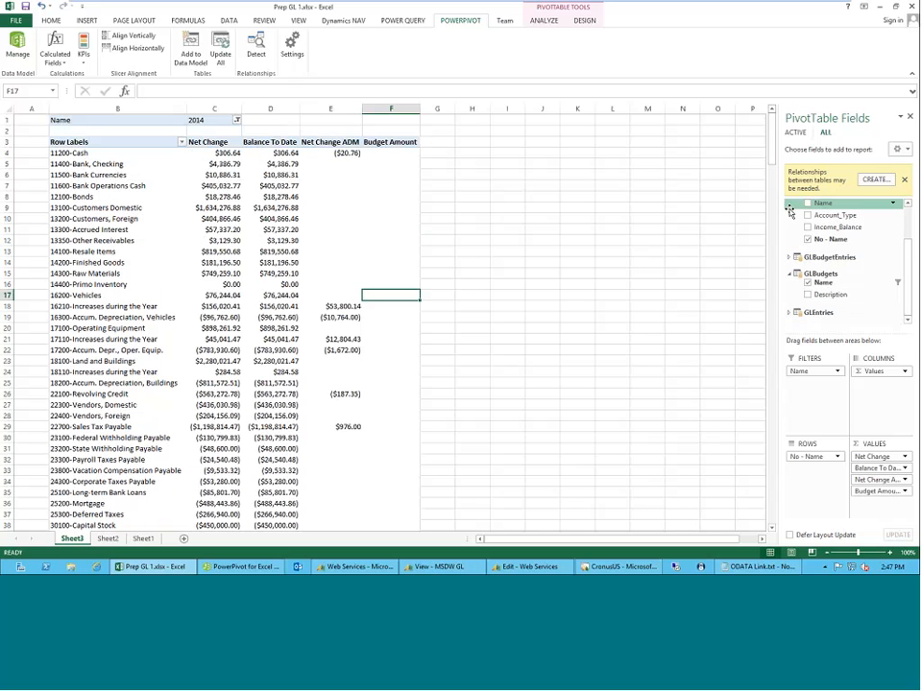
pyautogui.moveTo(909, 266); pyautogui.dragTo(911, 223)
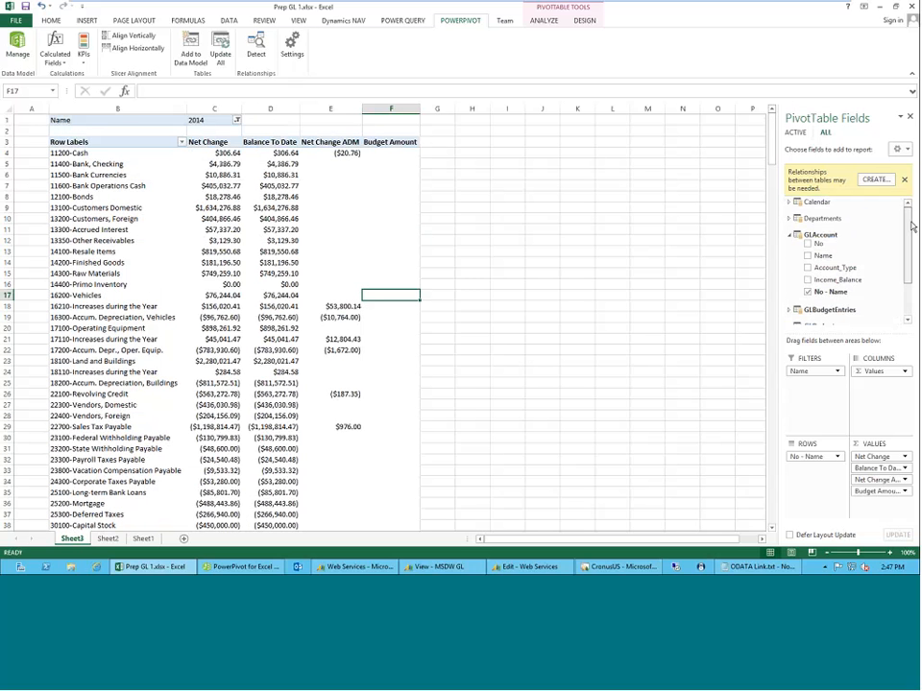
pyautogui.click(821, 218)
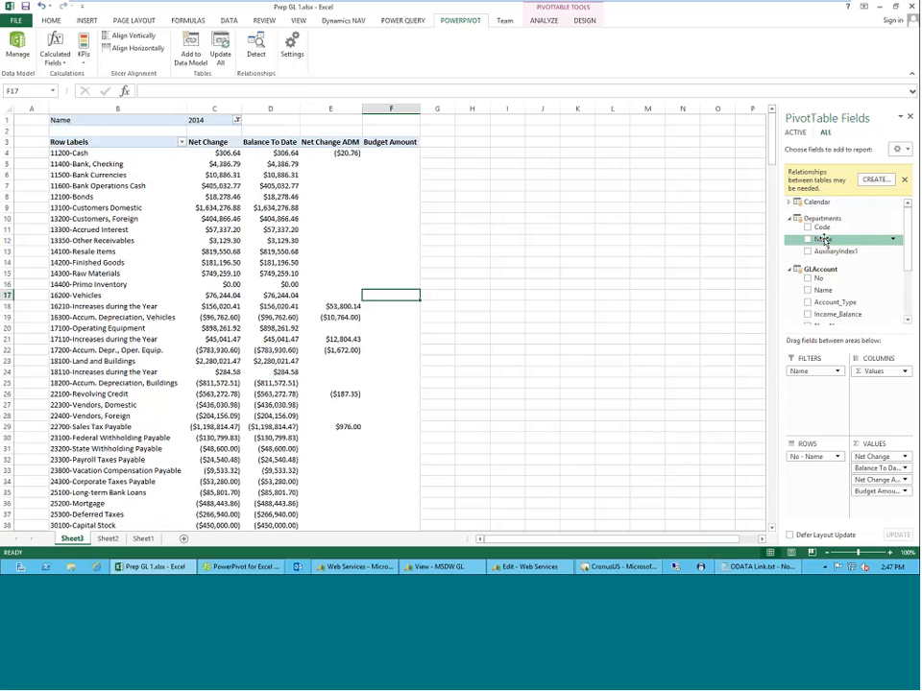
pyautogui.rightClick(823, 240)
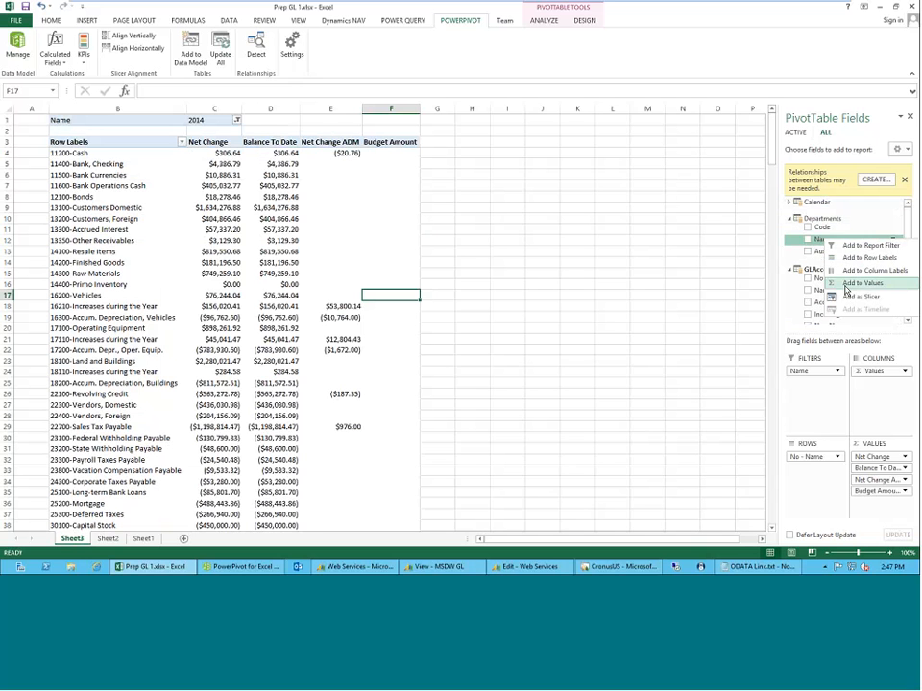
pyautogui.click(846, 297)
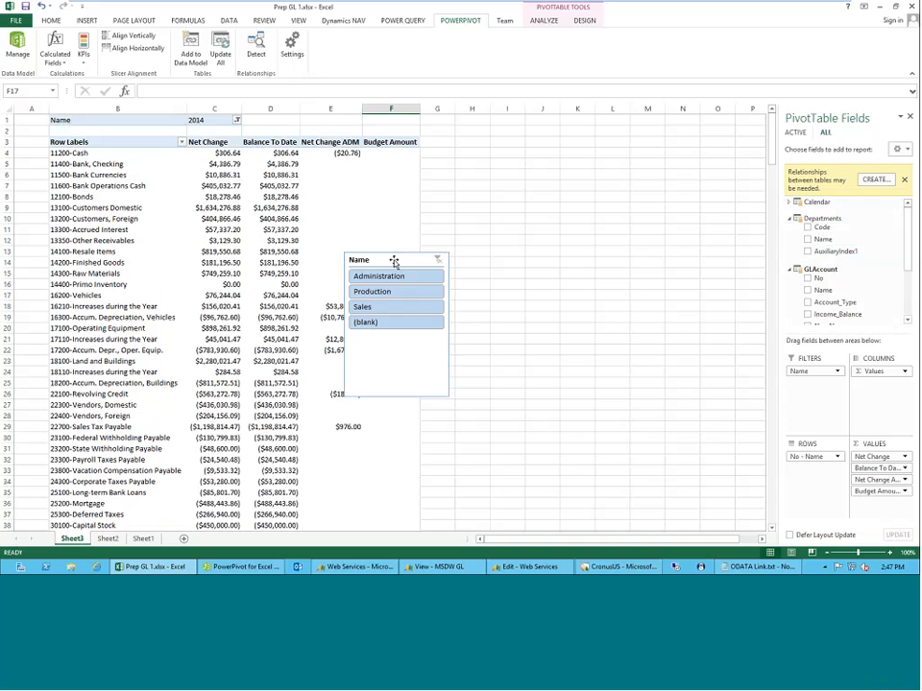
pyautogui.moveTo(393, 261); pyautogui.dragTo(604, 124)
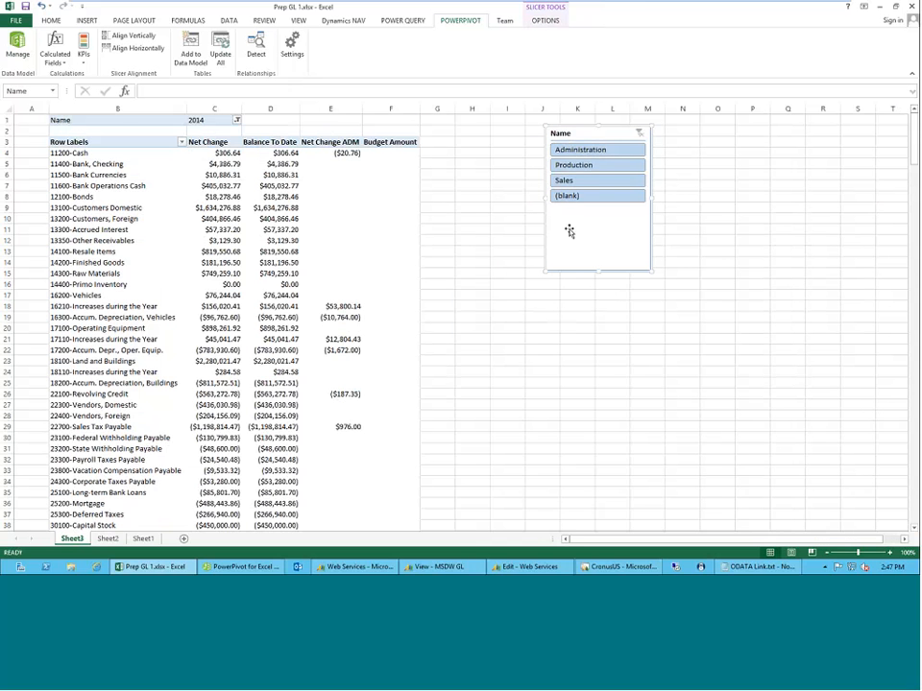
# Step: Filter the PivotTable by the Administration, Production and Sales departments in turn, and clear the department slicer's filter
pyautogui.click(590, 150)
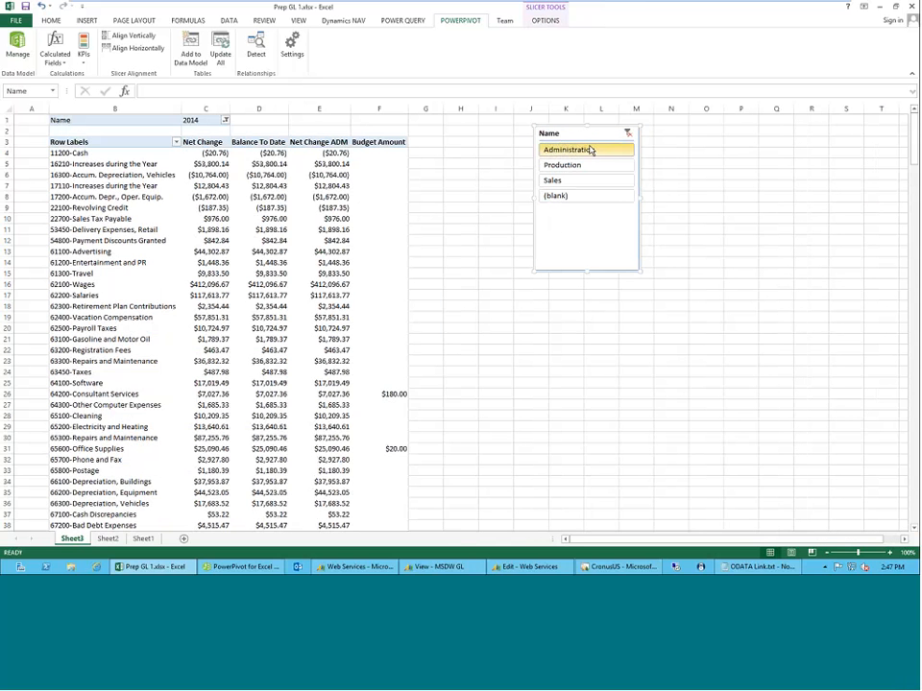
pyautogui.click(591, 165)
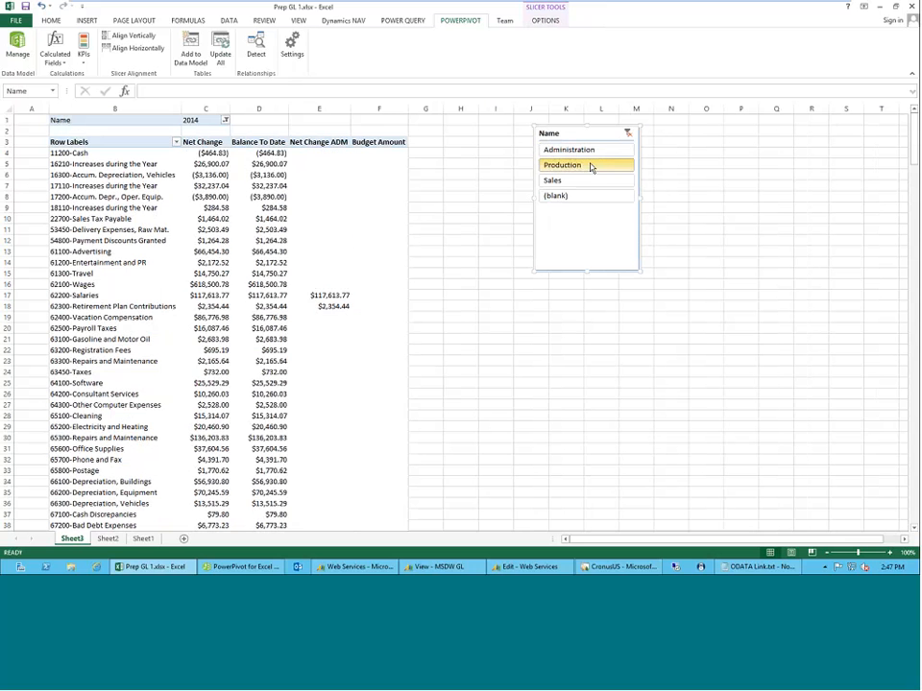
pyautogui.click(588, 180)
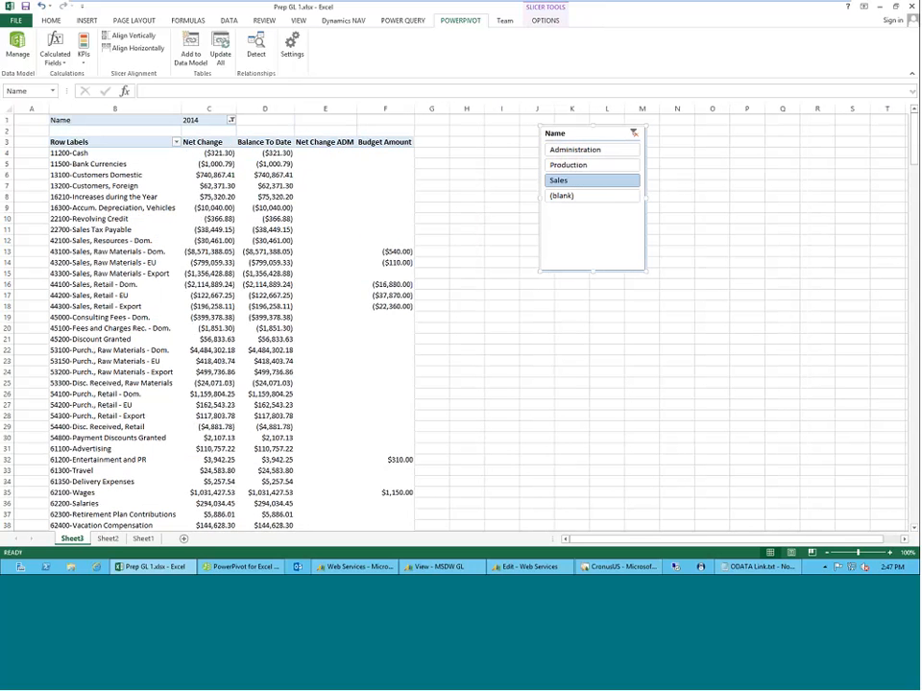
pyautogui.click(633, 132)
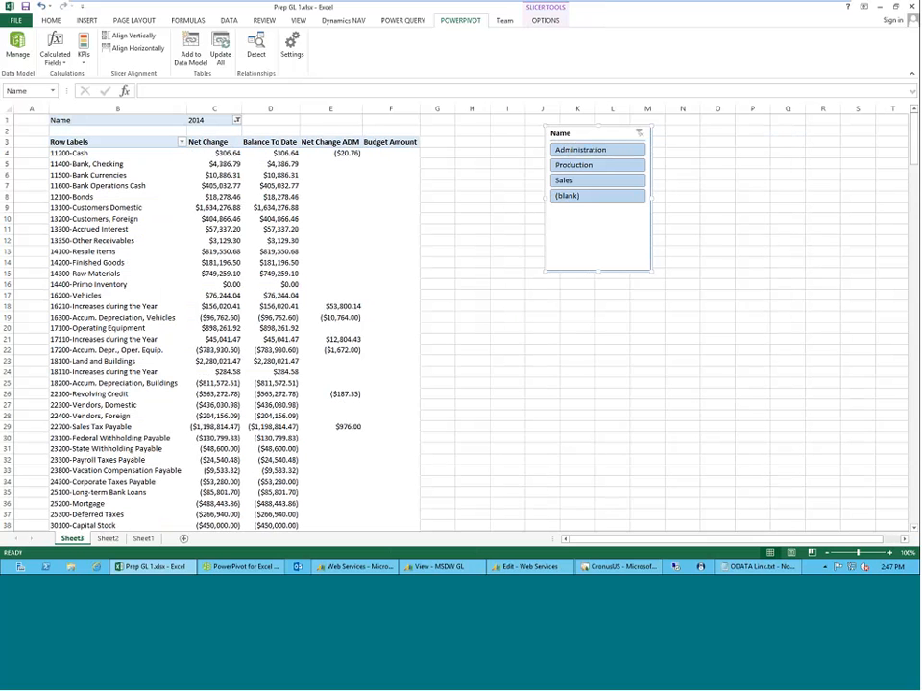
# Step: Add the Calendar YearKey field as a slicer and place it next to the department slicer
pyautogui.click(142, 205)
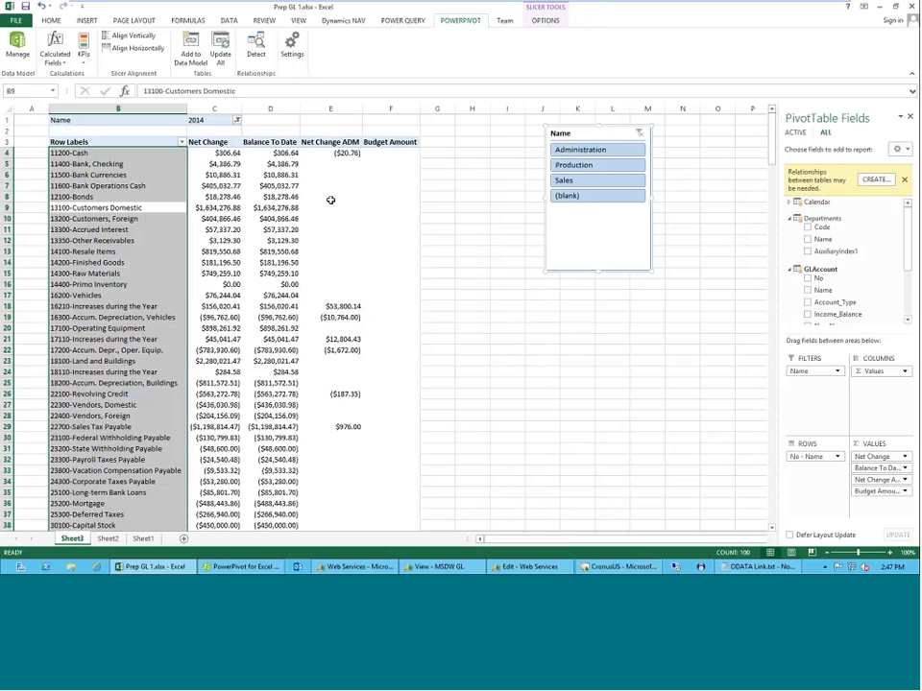
pyautogui.click(790, 219)
pyautogui.click(790, 236)
pyautogui.click(790, 203)
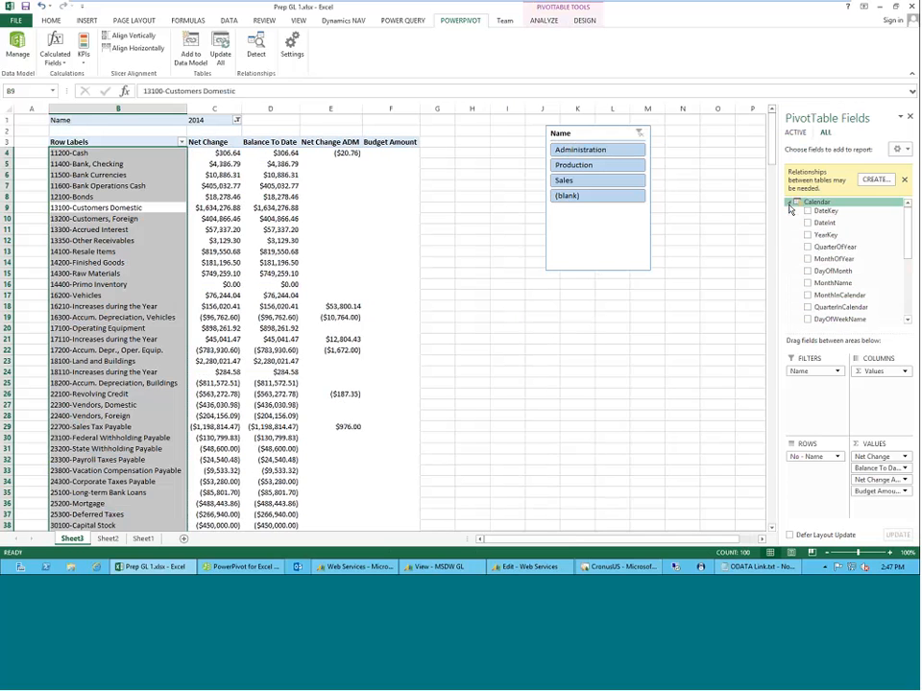
pyautogui.rightClick(827, 235)
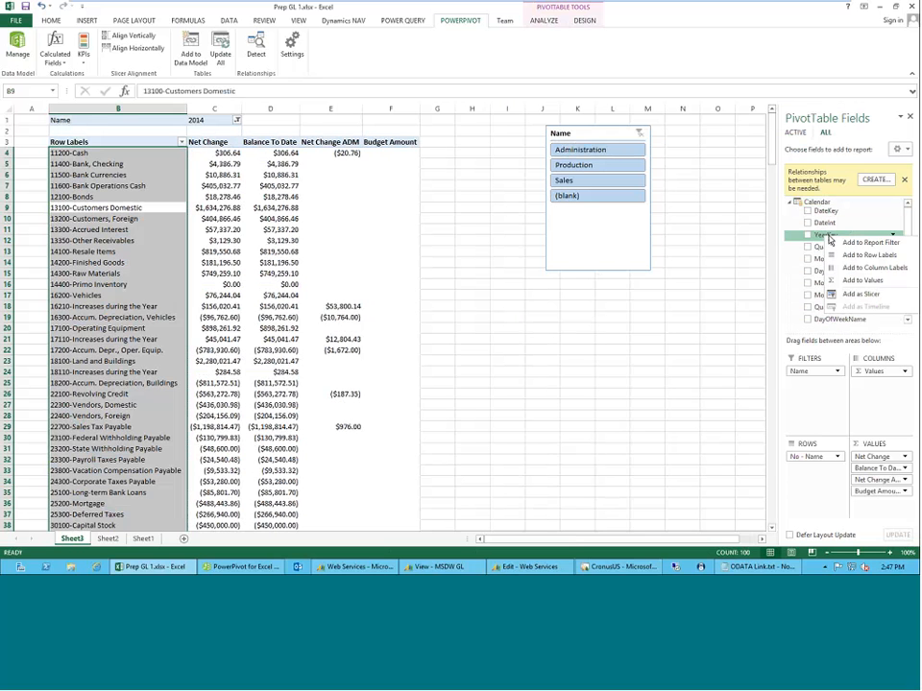
pyautogui.click(851, 294)
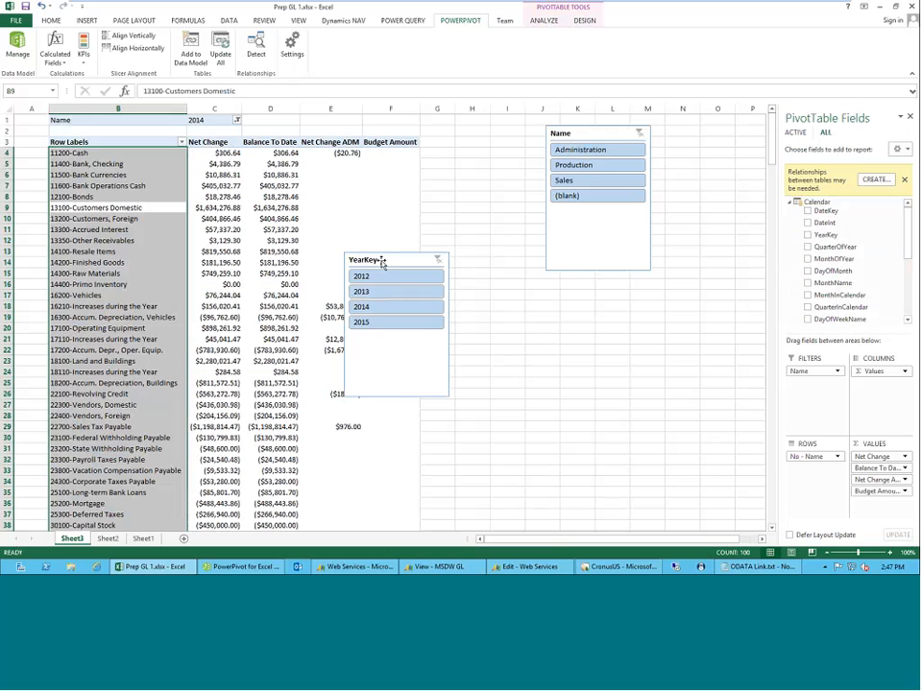
pyautogui.moveTo(381, 261); pyautogui.dragTo(692, 133)
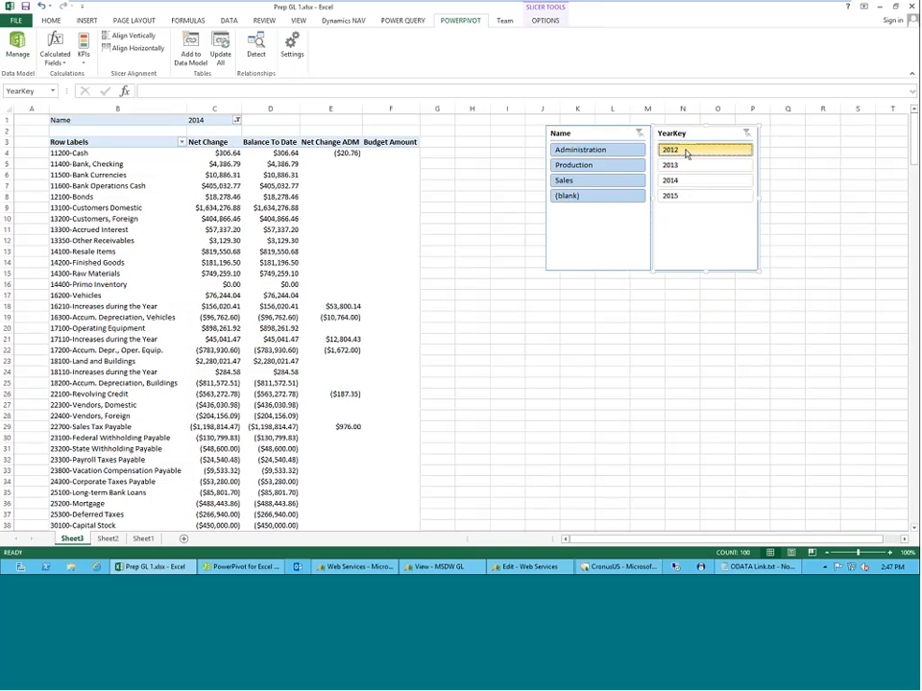
# Step: Filter the PivotTable by the years 2012, 2013, 2014 and 2015 in turn, and clear the YearKey slicer's filter
pyautogui.click(687, 150)
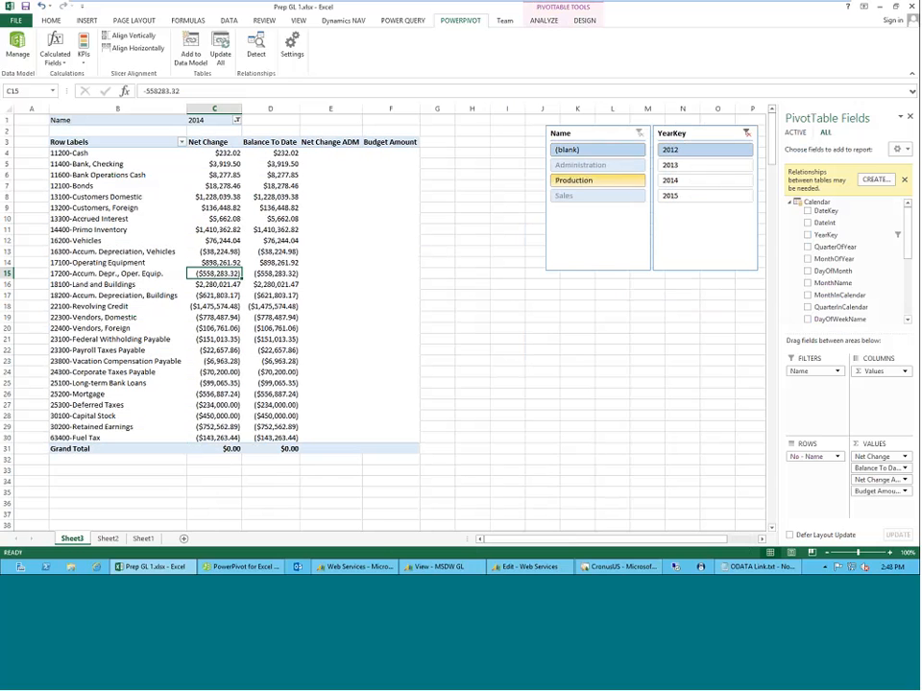
pyautogui.click(698, 166)
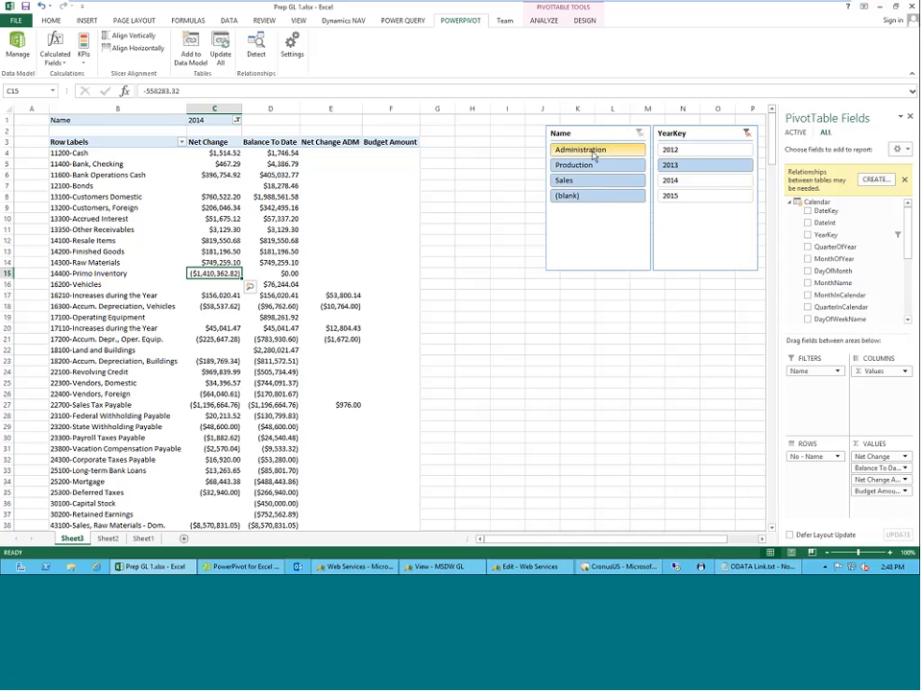
pyautogui.click(700, 182)
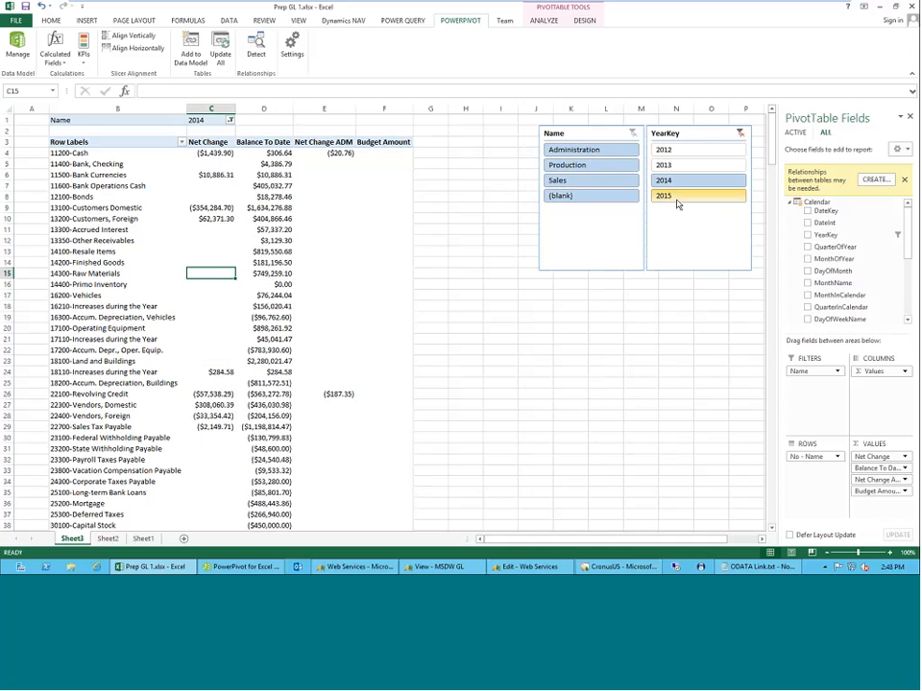
pyautogui.click(679, 201)
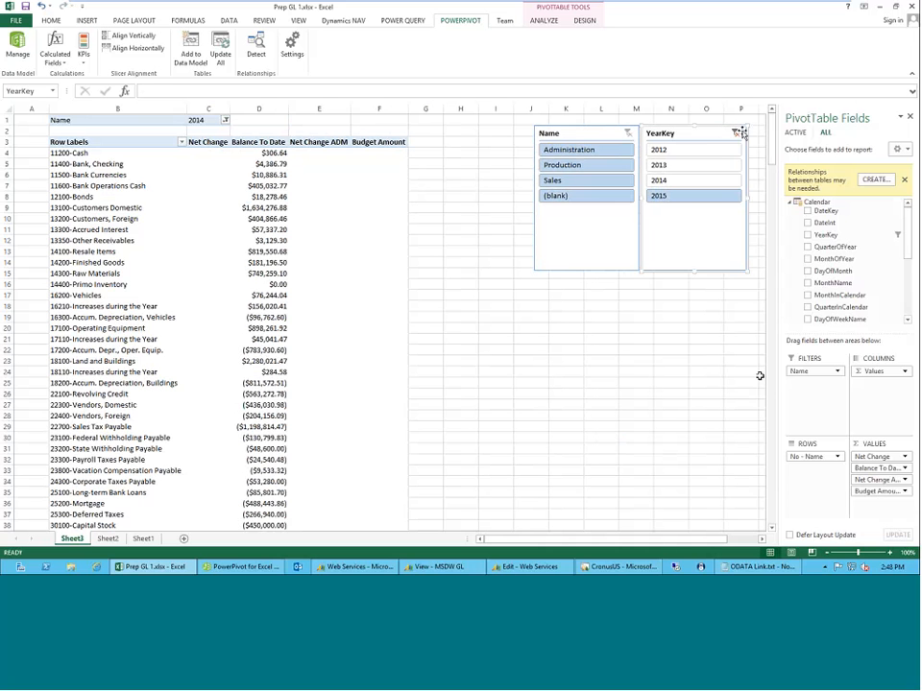
pyautogui.click(663, 211)
pyautogui.click(731, 134)
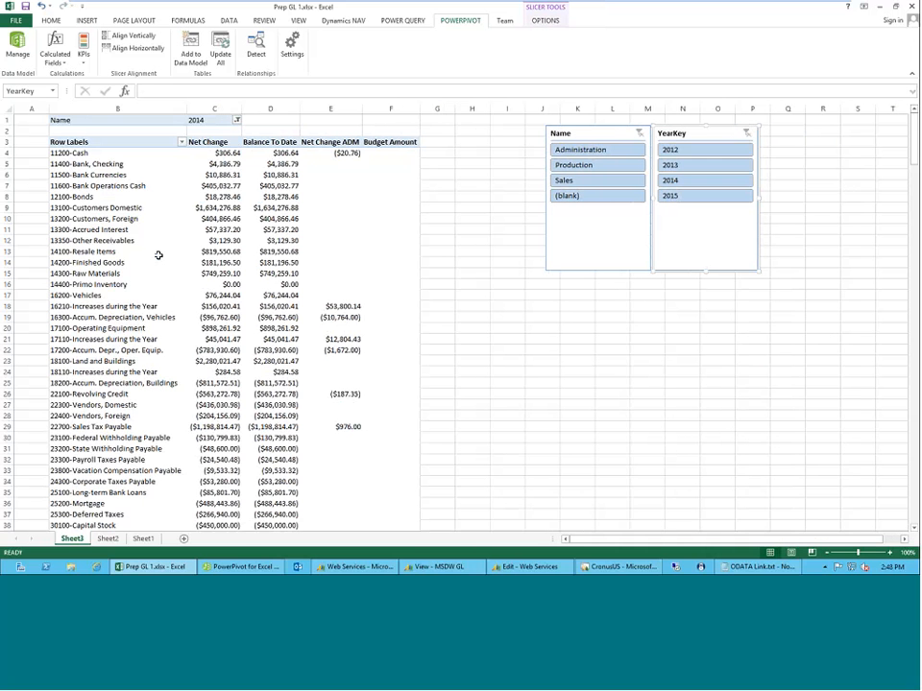
pyautogui.click(159, 254)
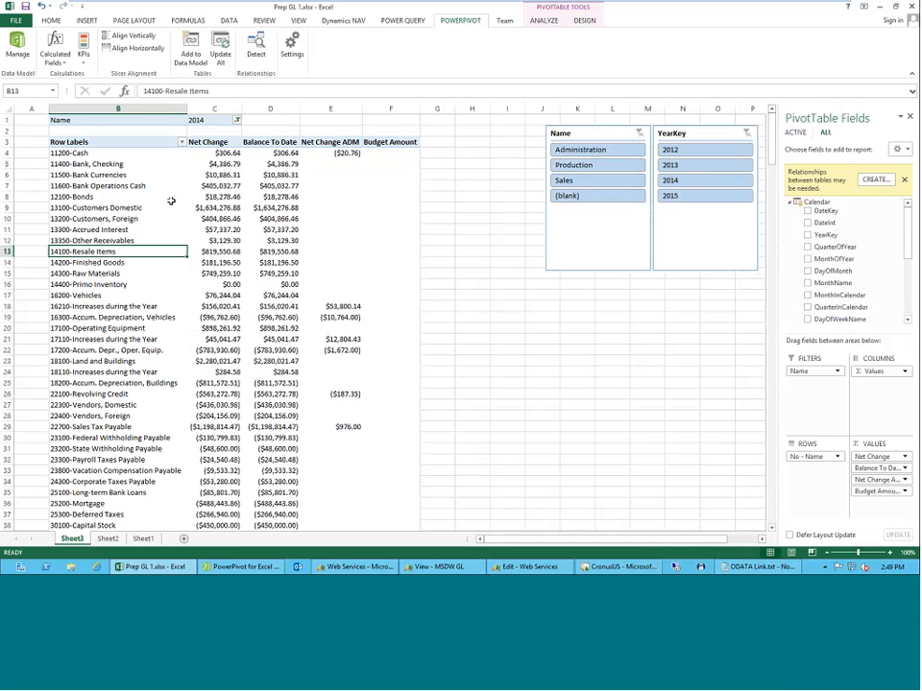
pyautogui.click(181, 143)
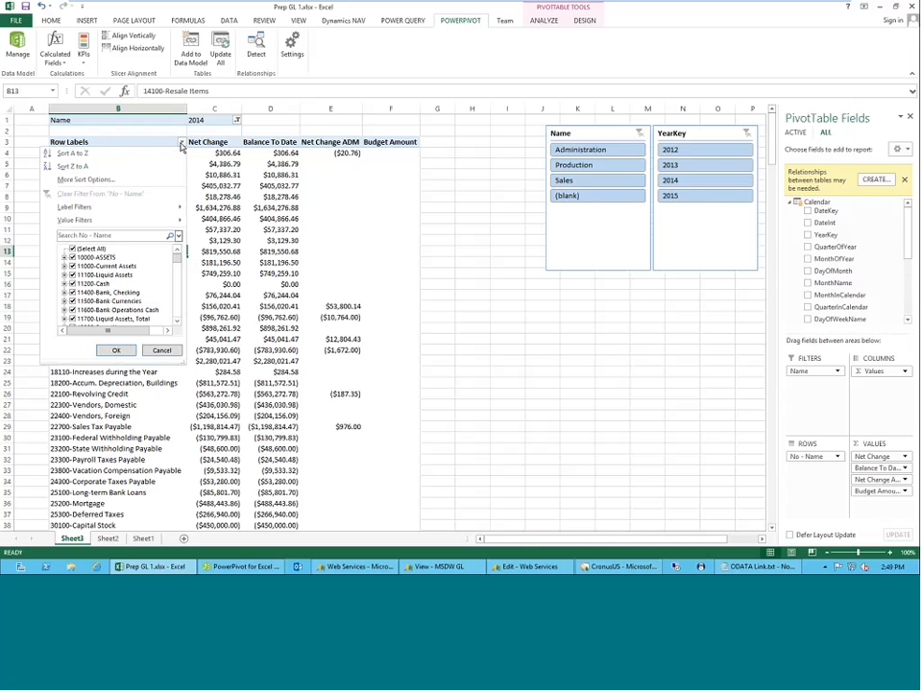
pyautogui.click(176, 354)
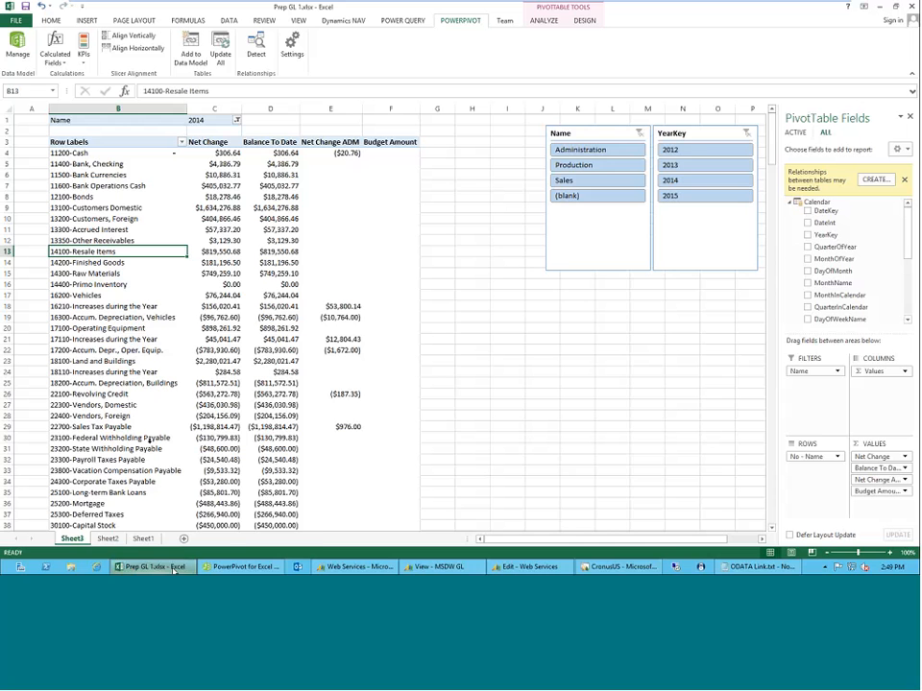
pyautogui.rightClick(90, 196)
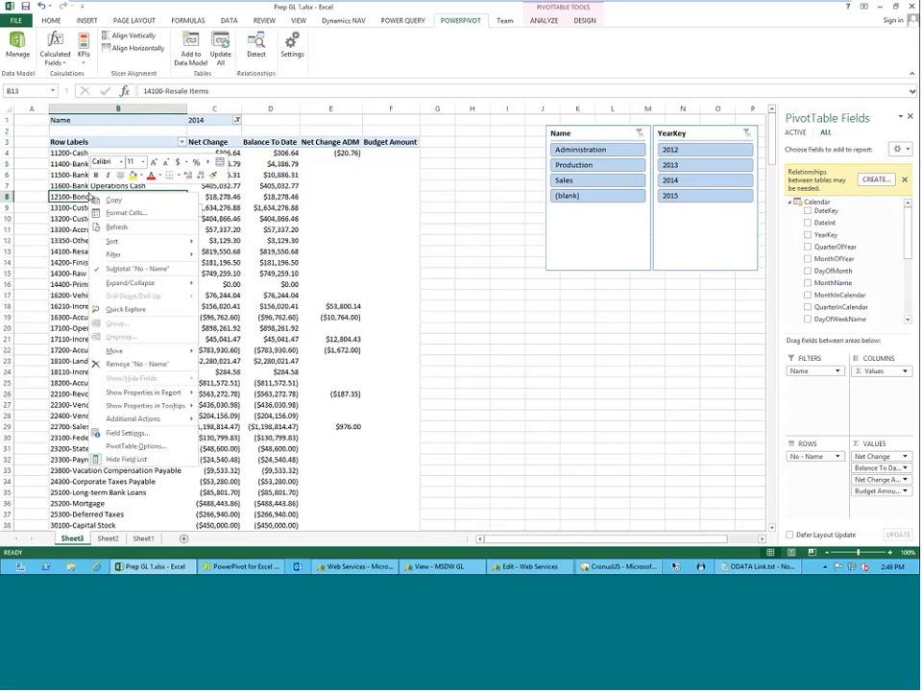
pyautogui.press('Escape')
# Step: Compare the PivotTable for 2012 and 2013 with the YearKey slicer, and clear its filter
pyautogui.click(669, 150)
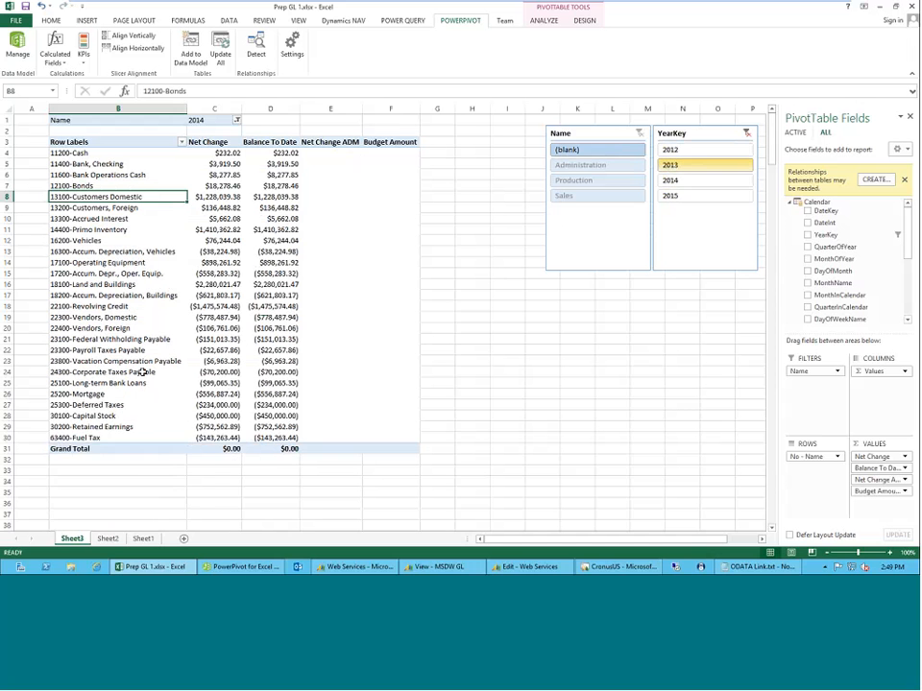
pyautogui.click(669, 165)
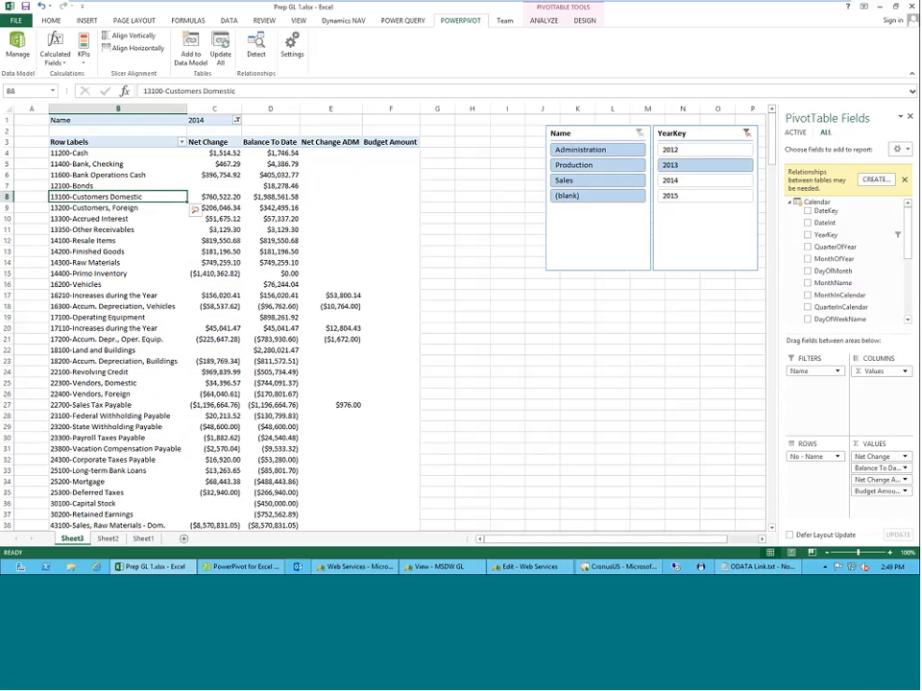
pyautogui.click(746, 133)
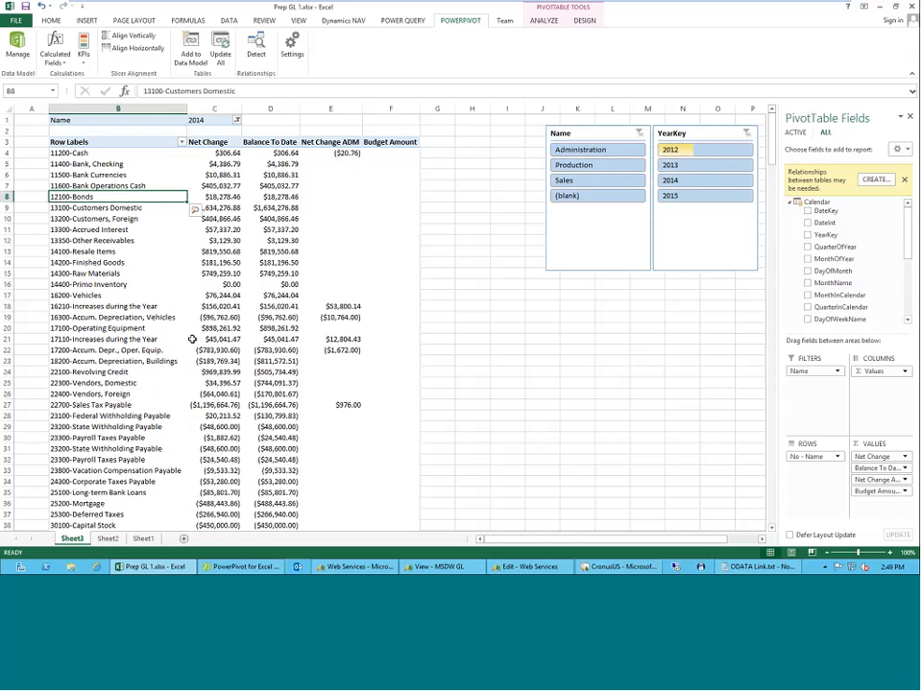
# Step: Set the PivotTable's display options to show items with no data on rows
pyautogui.click(182, 142)
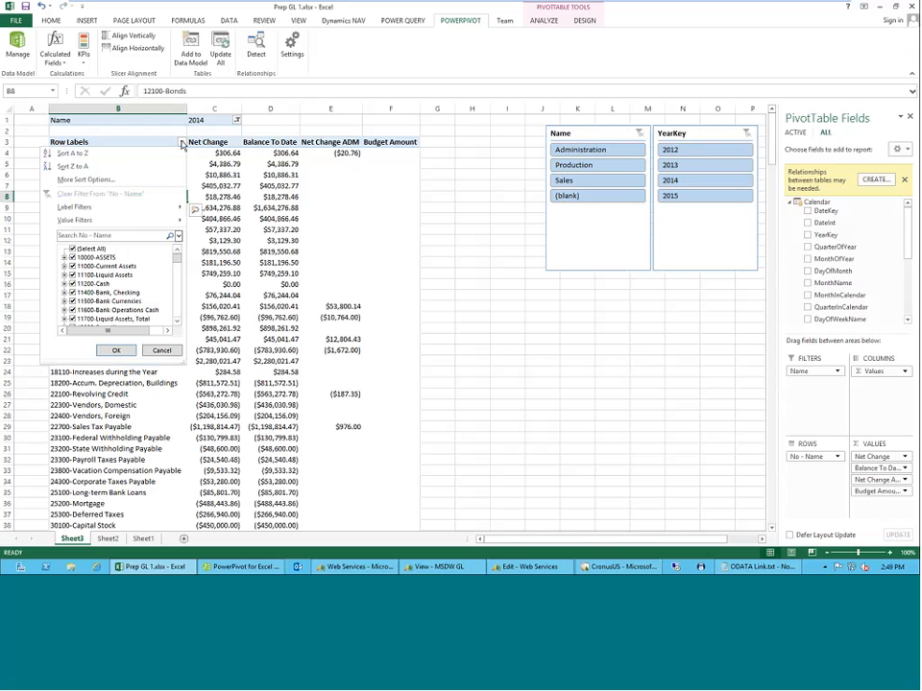
pyautogui.press('Escape')
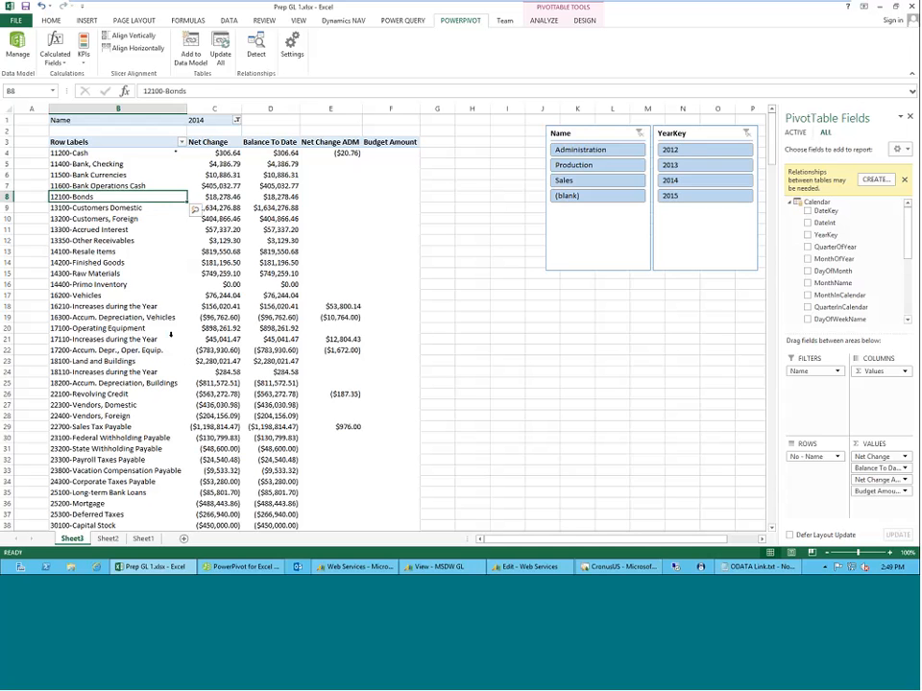
pyautogui.rightClick(124, 207)
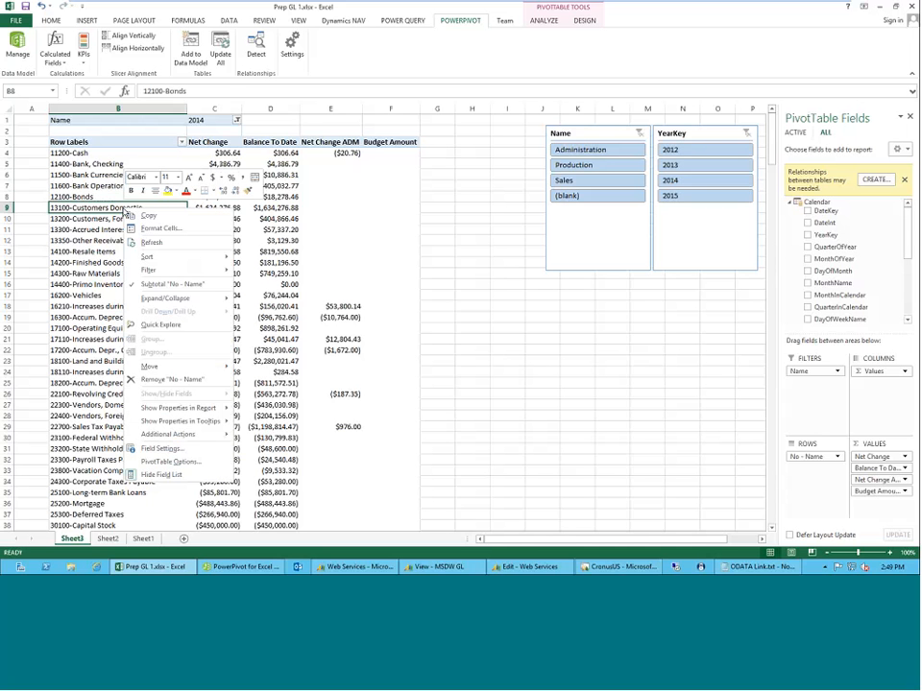
pyautogui.click(172, 461)
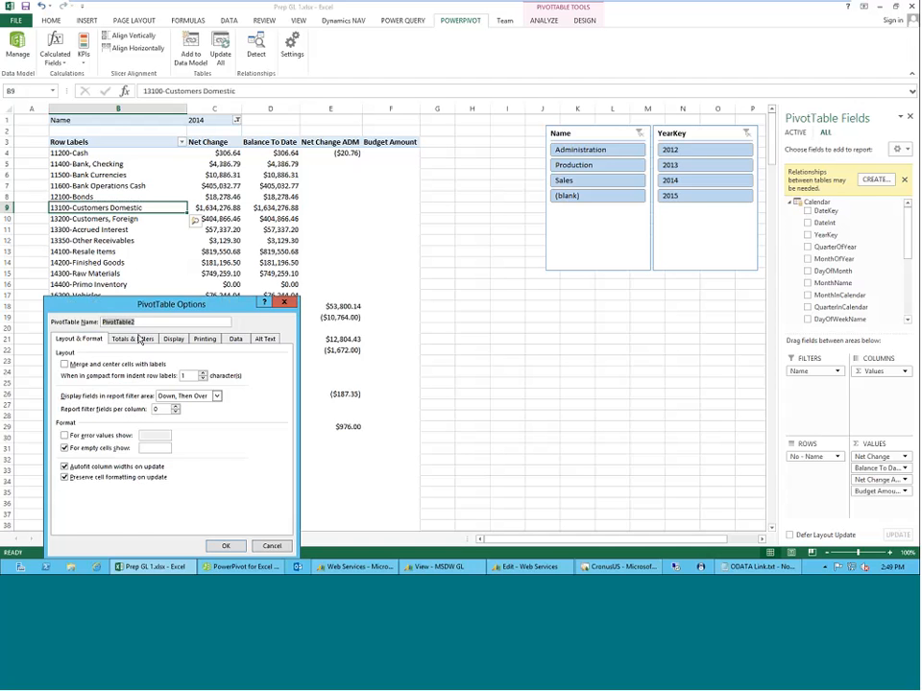
pyautogui.click(172, 339)
pyautogui.moveTo(191, 304)
pyautogui.mouseDown()
pyautogui.moveTo(191, 196)
pyautogui.moveTo(272, 141)
pyautogui.moveTo(276, 123)
pyautogui.mouseUp()
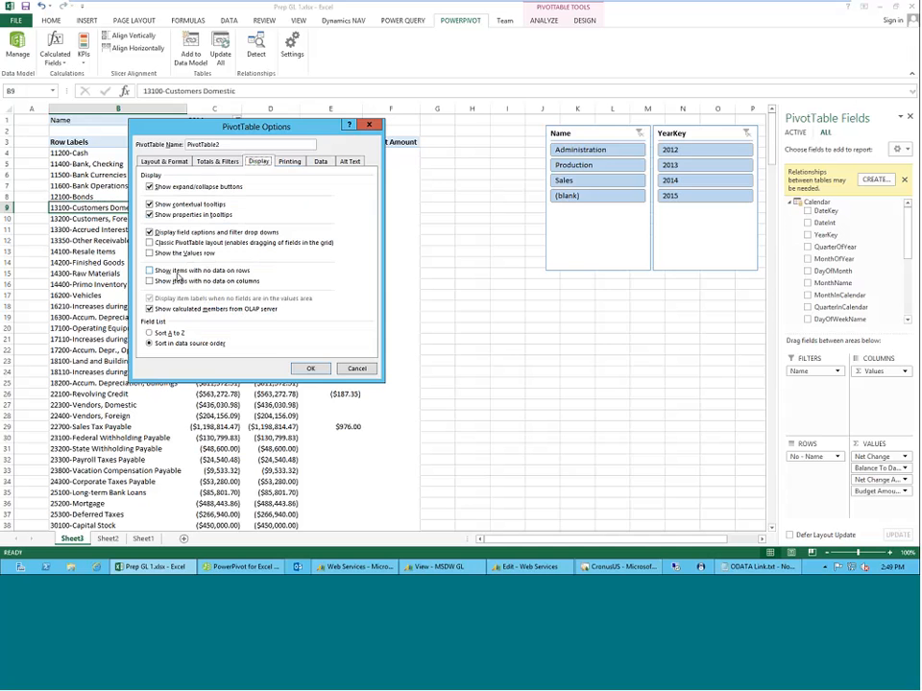
pyautogui.click(176, 273)
pyautogui.click(309, 369)
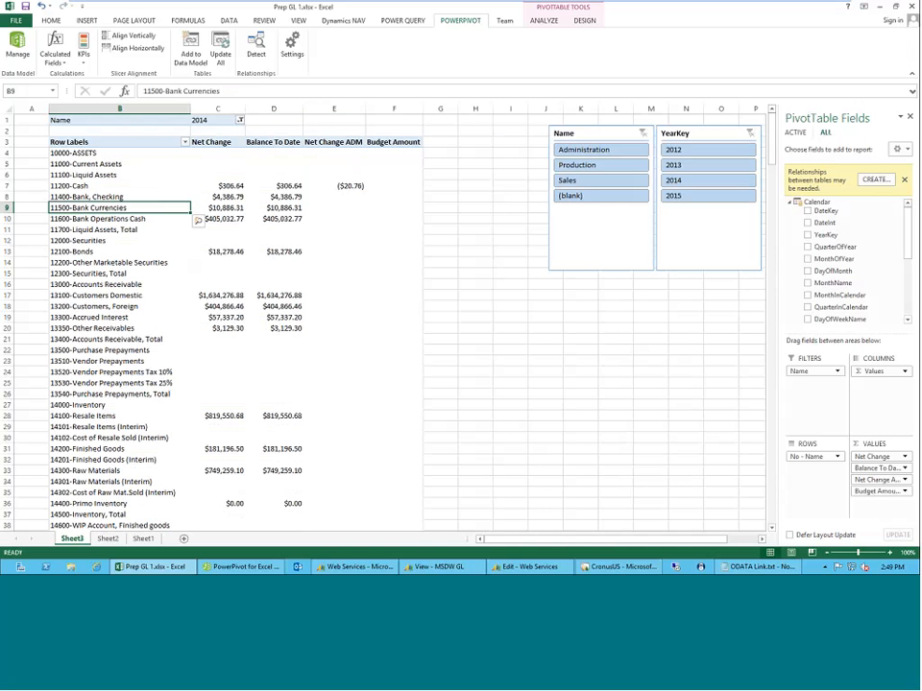
# Step: Convert the PivotTable to cube formulas, leaving the report filters unconverted
pyautogui.click(131, 345)
pyautogui.scroll(-6, 131, 344)
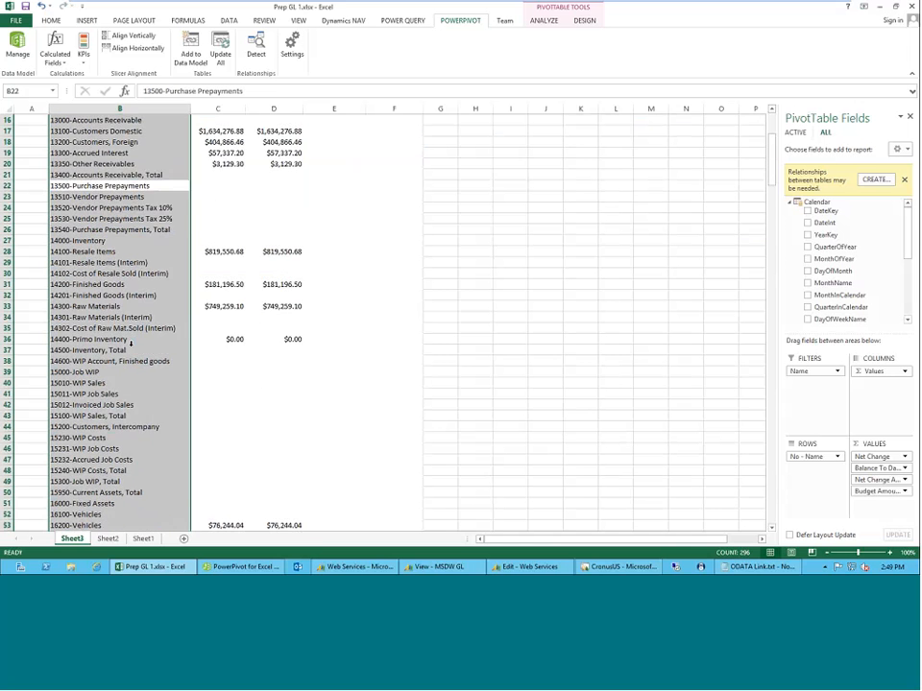
pyautogui.scroll(-4, 130, 344)
pyautogui.scroll(-20, 131, 344)
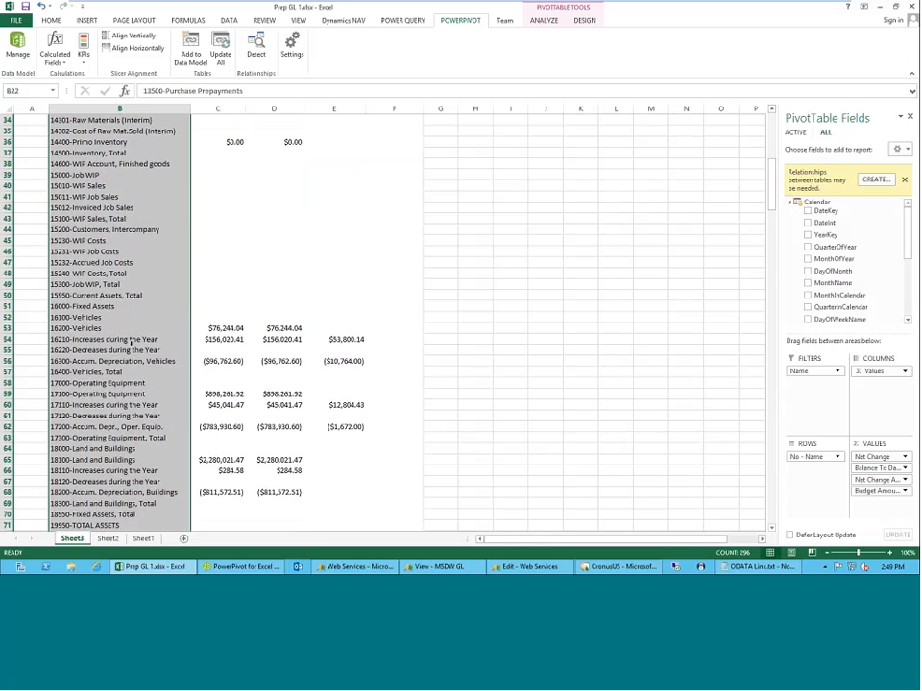
pyautogui.scroll(20, 131, 350)
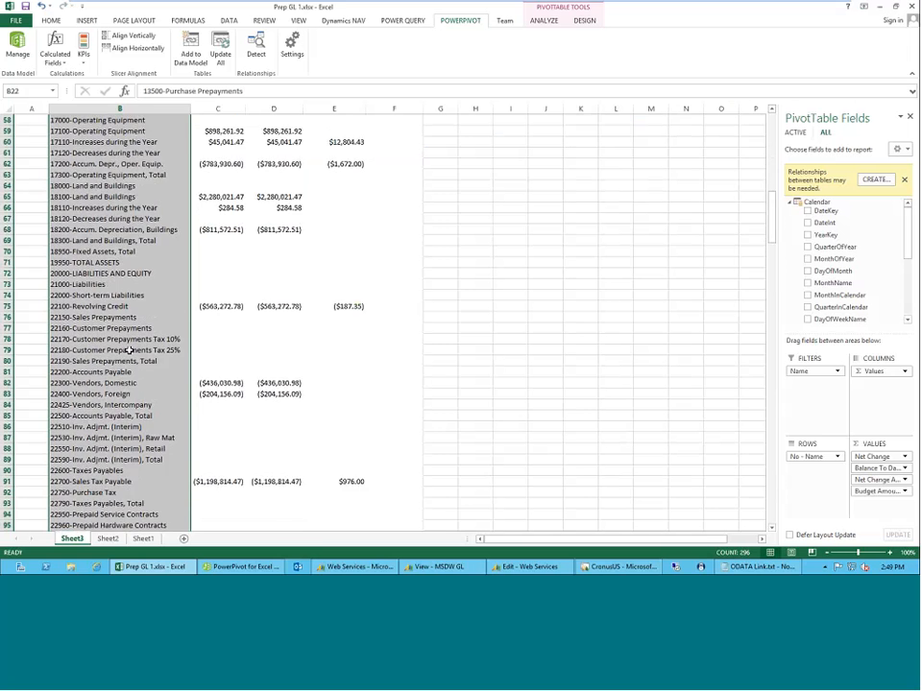
pyautogui.scroll(3, 130, 351)
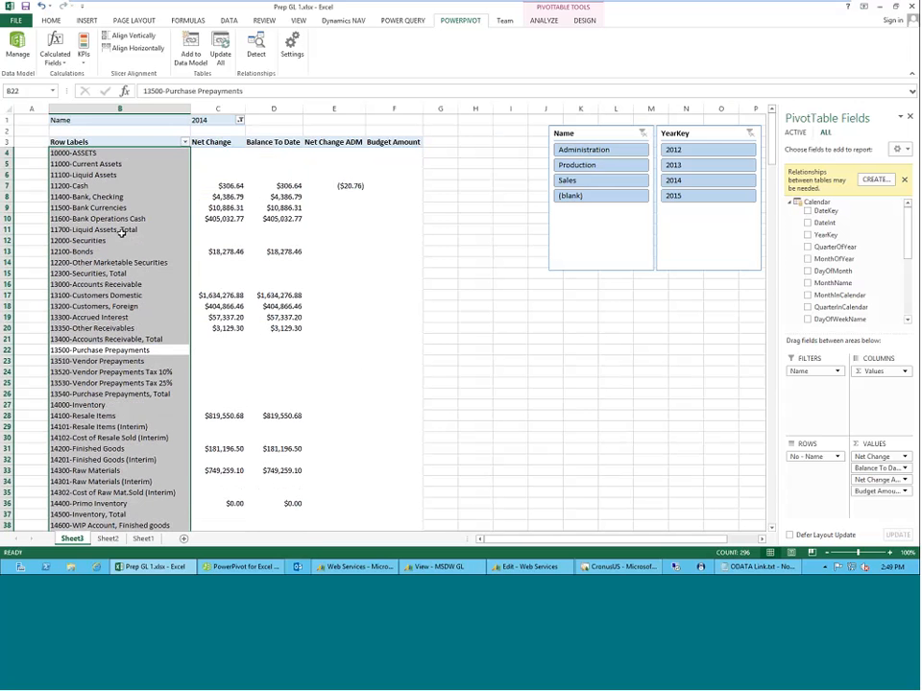
pyautogui.click(117, 197)
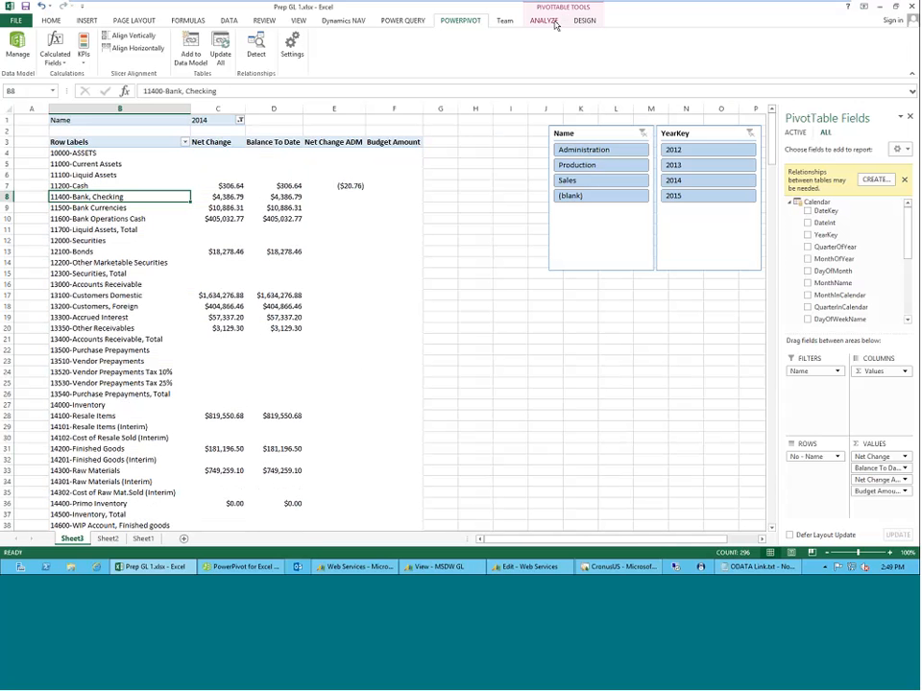
pyautogui.click(554, 25)
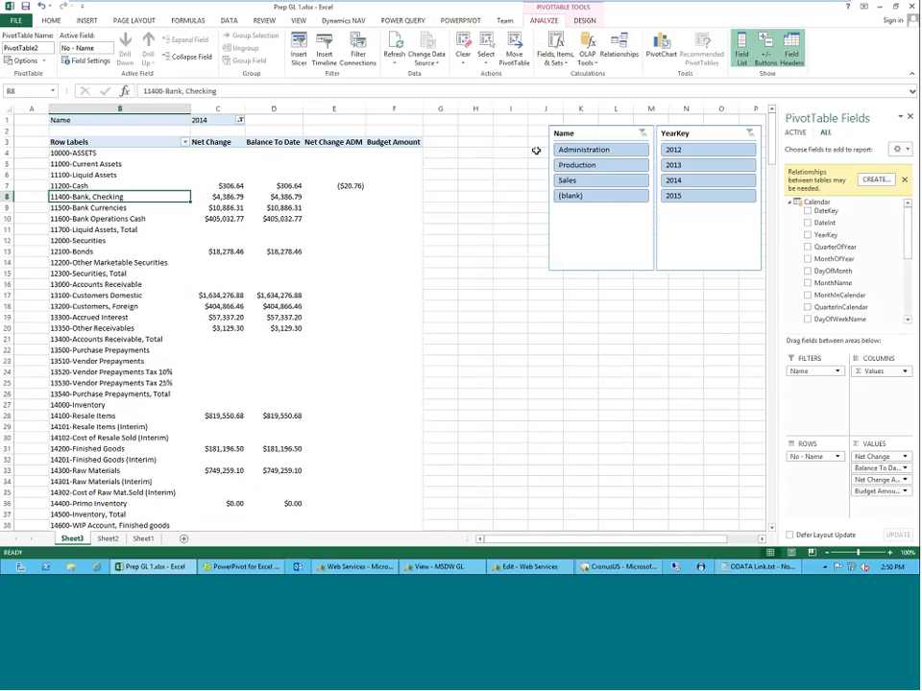
pyautogui.click(589, 61)
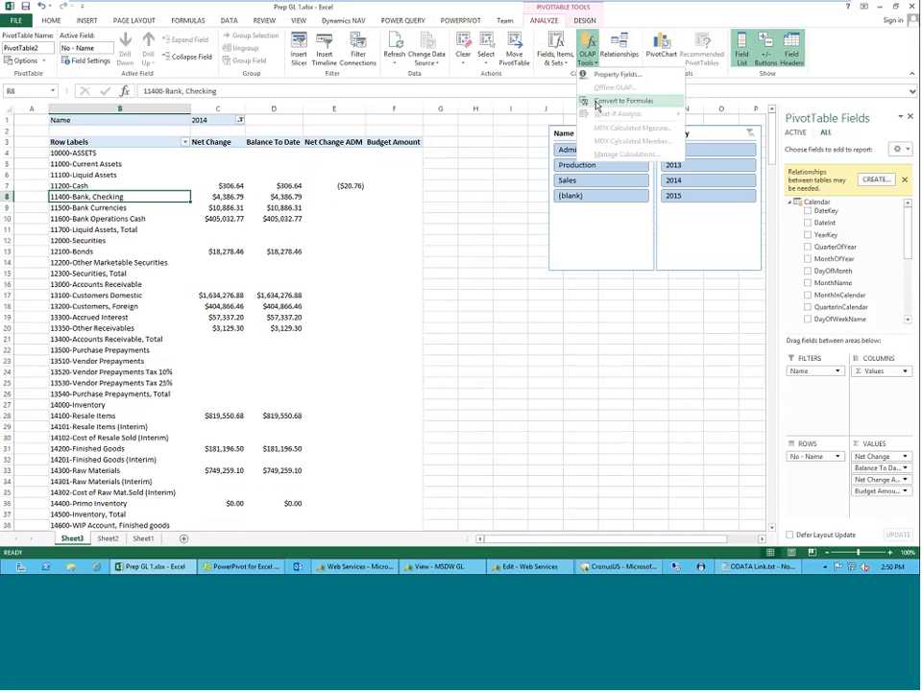
pyautogui.click(596, 102)
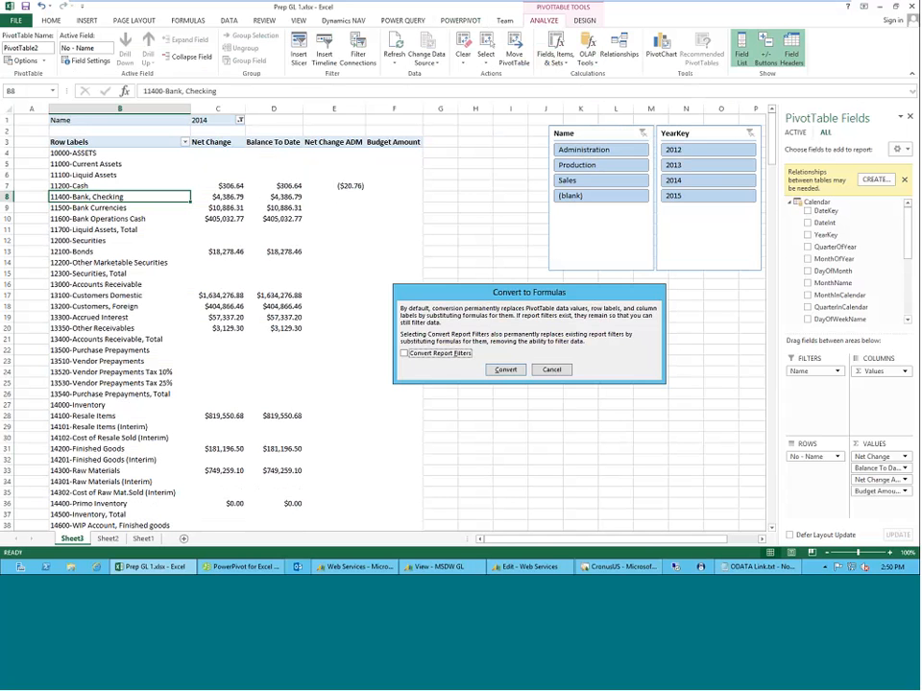
pyautogui.click(505, 371)
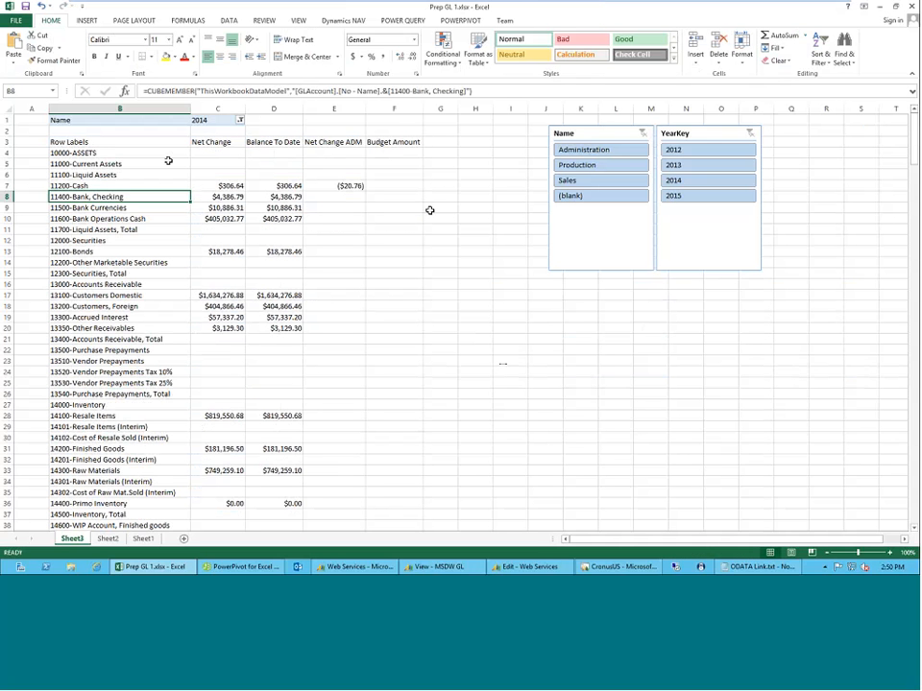
# Step: Examine the cube formulas behind the account labels, Net Change, Net Change ADM and Budget Amount cells
pyautogui.click(40, 251)
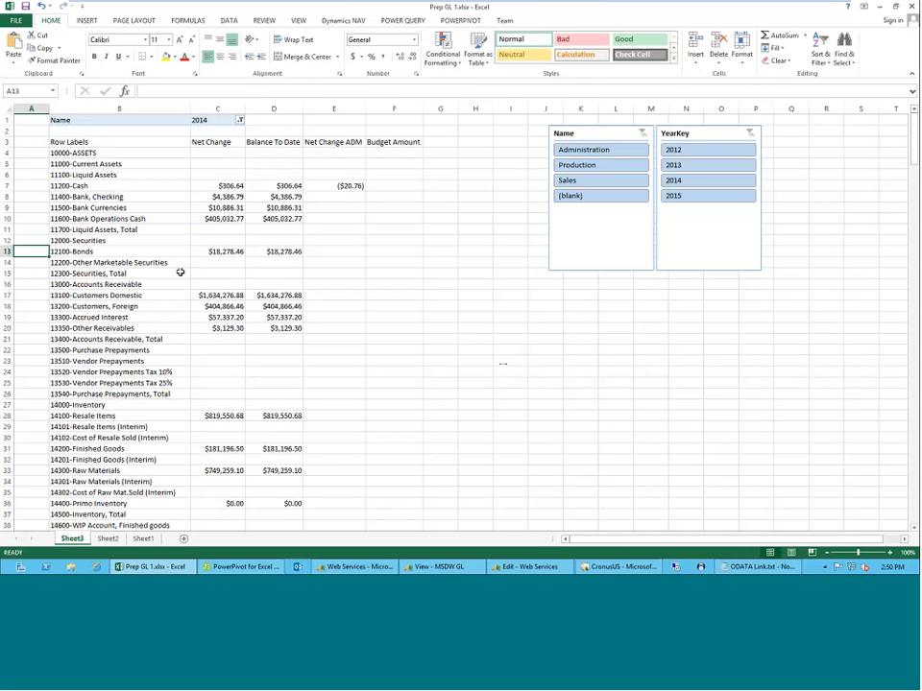
pyautogui.click(334, 284)
pyautogui.click(394, 240)
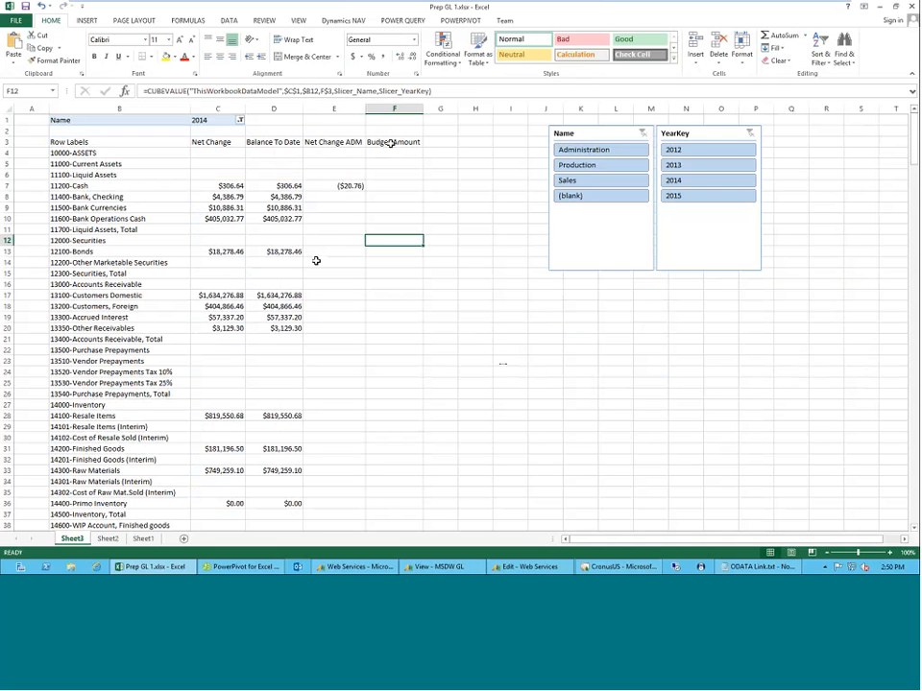
pyautogui.click(100, 197)
pyautogui.click(233, 199)
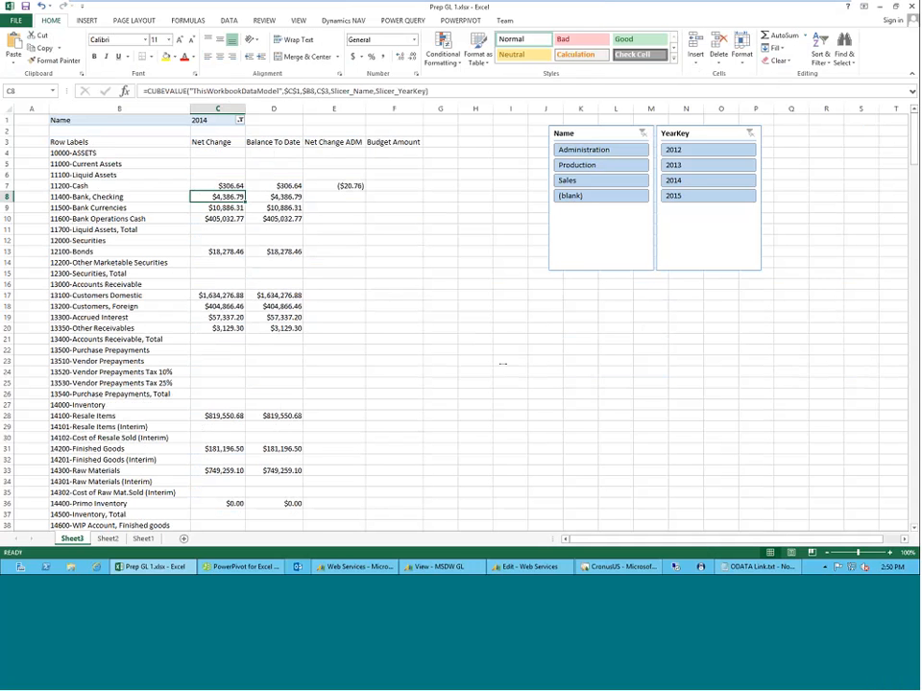
pyautogui.click(210, 166)
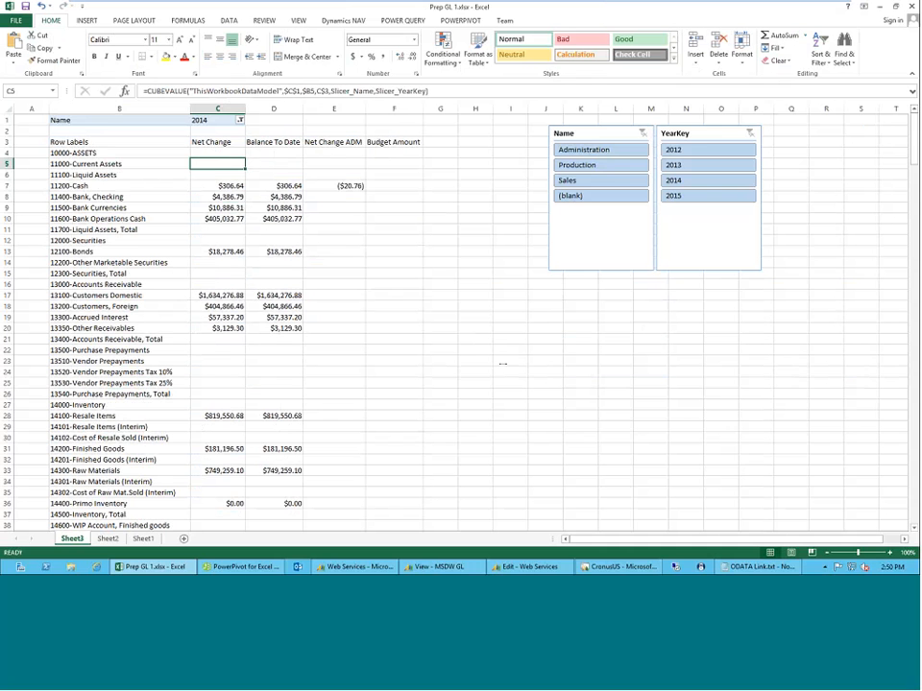
pyautogui.click(210, 216)
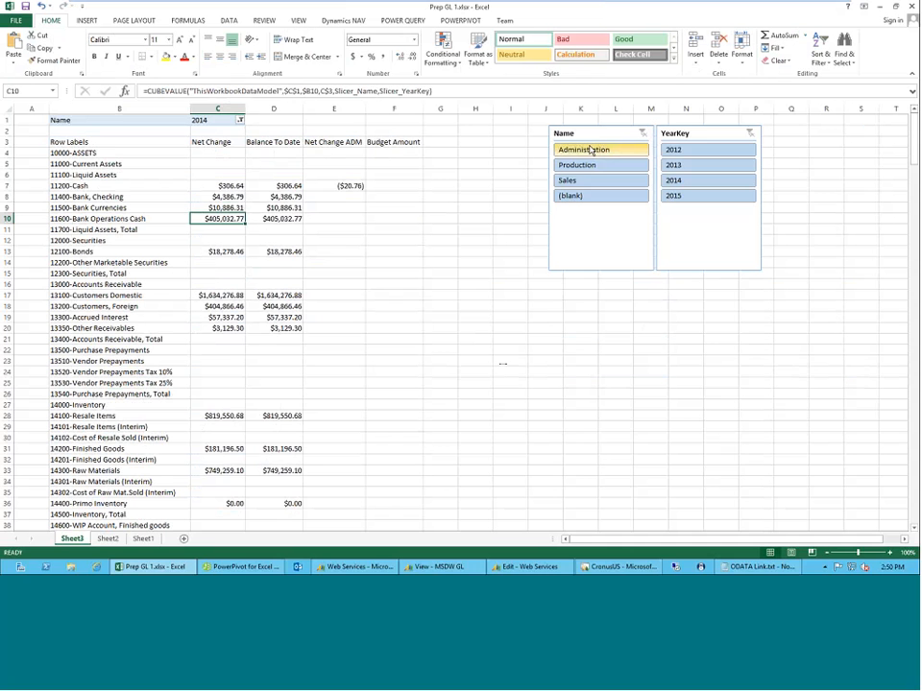
# Step: Filter the formula report by the Administration and Production departments in turn, and clear the department slicer's filter
pyautogui.click(590, 151)
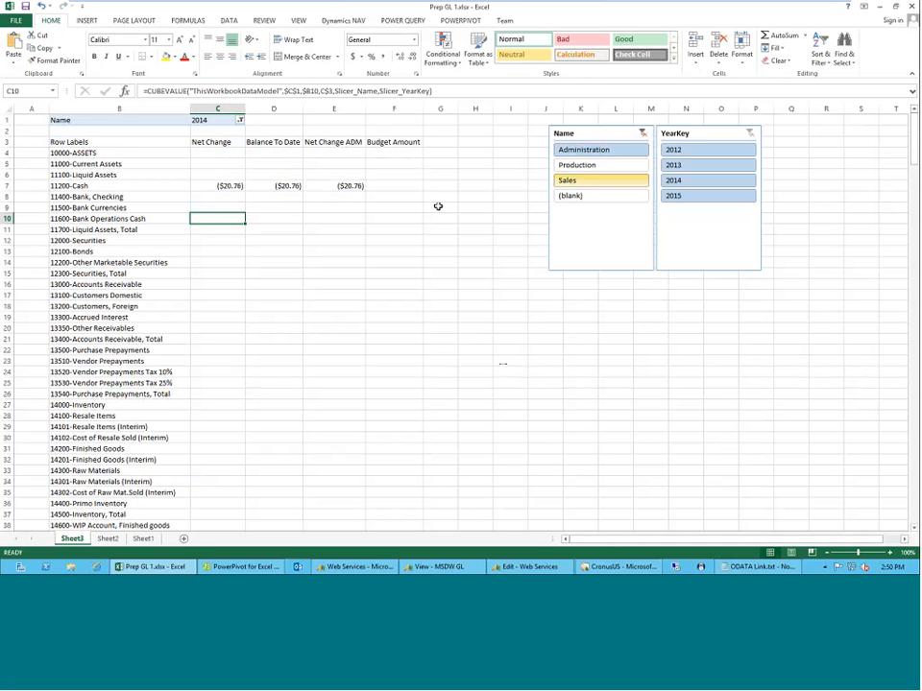
pyautogui.click(588, 168)
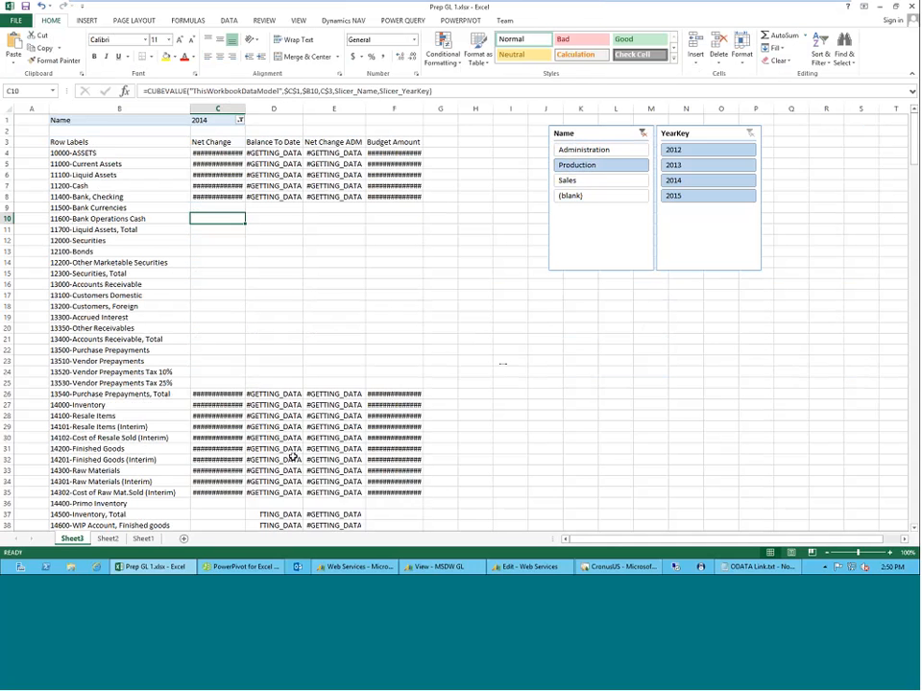
pyautogui.click(642, 134)
# Step: Filter the formula report to 2014 with the YearKey slicer
pyautogui.click(688, 182)
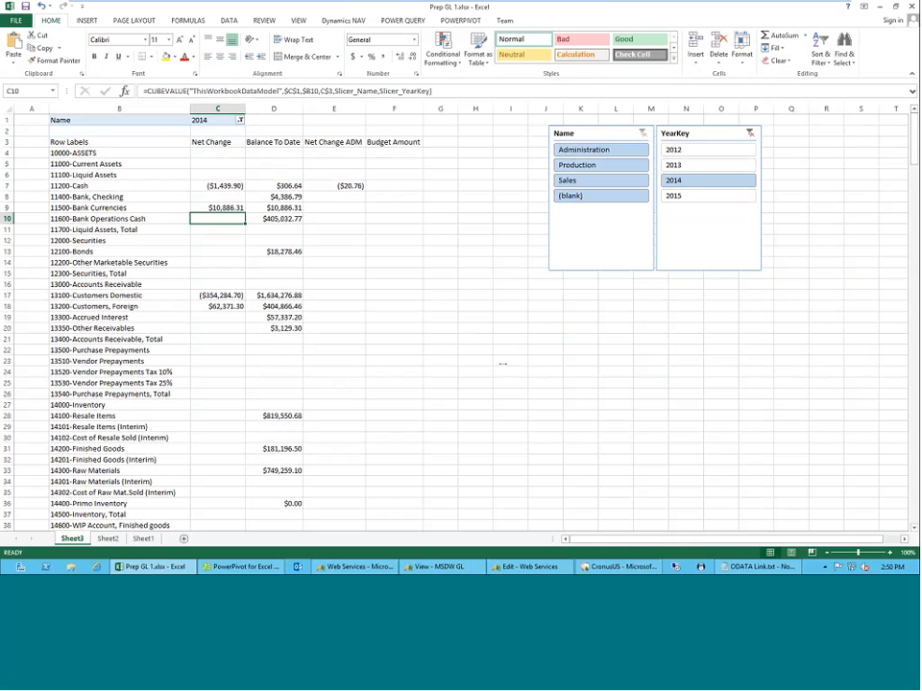
pyautogui.click(240, 121)
pyautogui.click(220, 261)
# Step: Insert a blank column between Balance To Date and Net Change ADM
pyautogui.click(333, 108)
pyautogui.rightClick(333, 107)
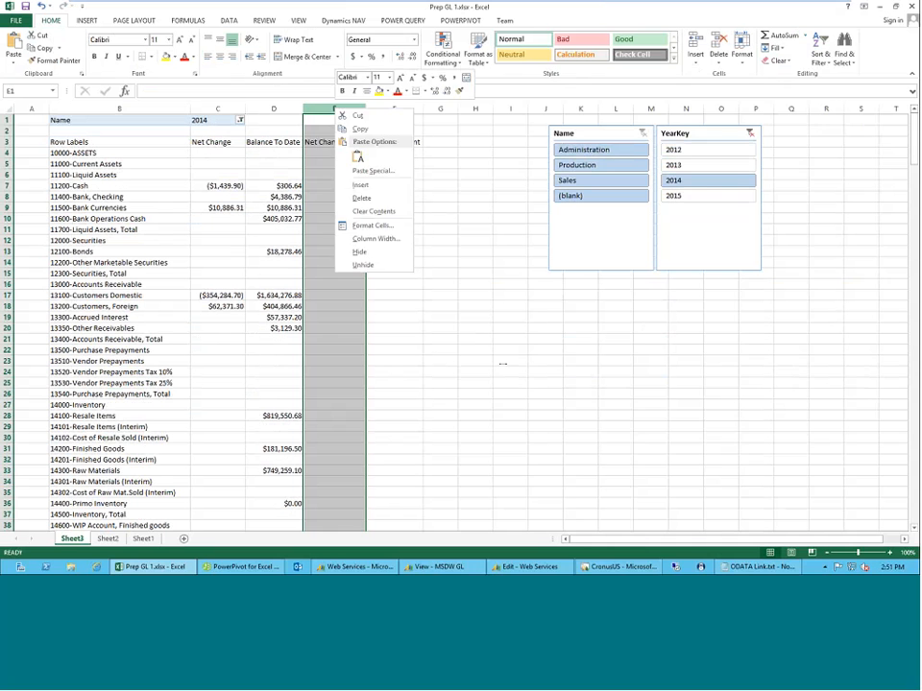
pyautogui.click(345, 184)
pyautogui.click(324, 239)
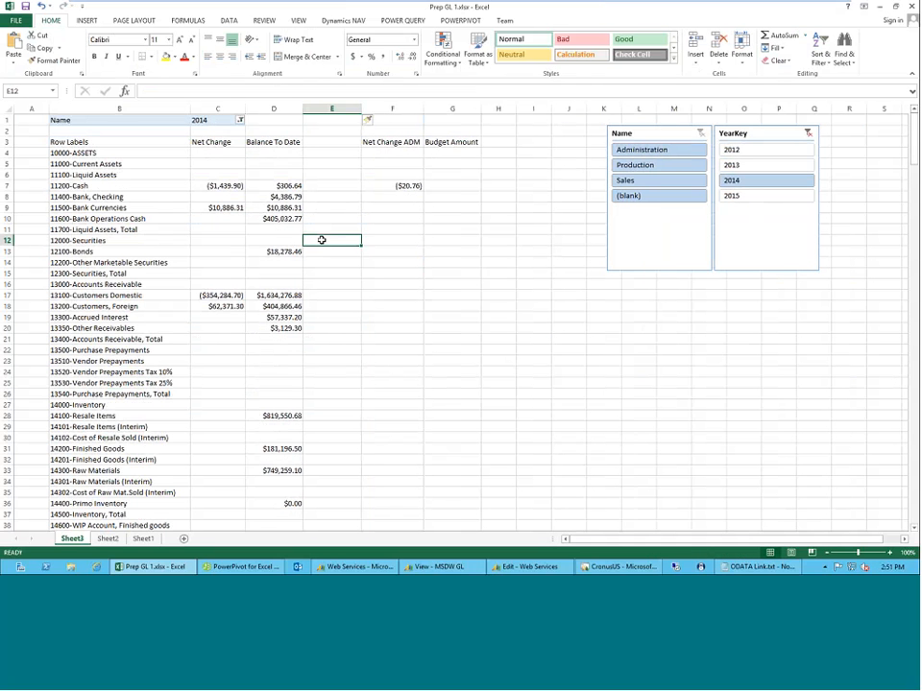
pyautogui.click(333, 185)
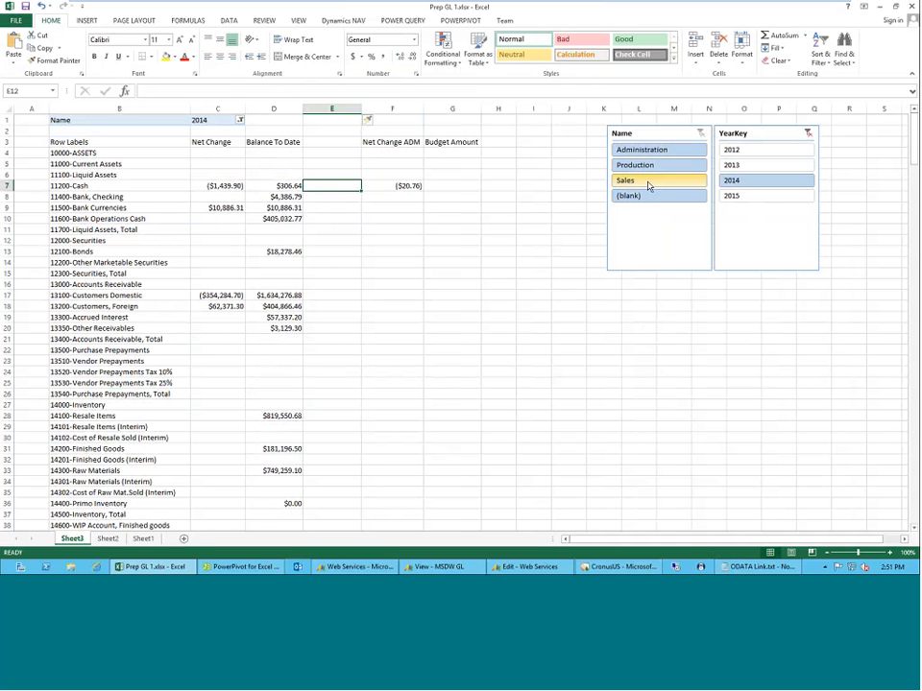
pyautogui.write('=')
pyautogui.press('Left')
pyautogui.press('Left')
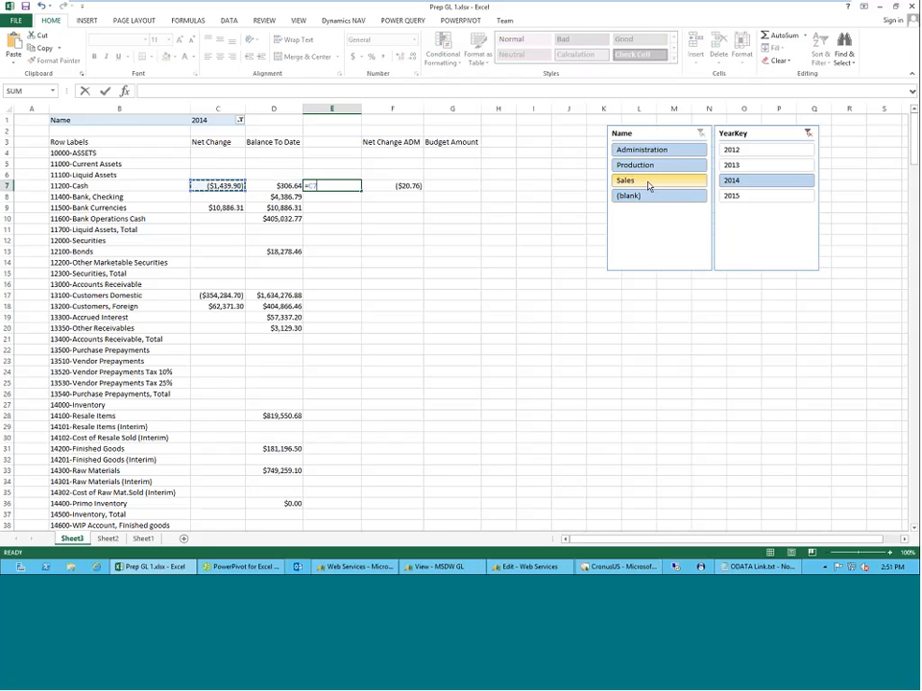
pyautogui.write('-')
pyautogui.press('Right')
pyautogui.press('Escape')
# Step: Enter the variance formula =C142-G142 in the blank column for account 43100-Sales, Raw Materials - Dom
pyautogui.press('Down')
pyautogui.press('Down')
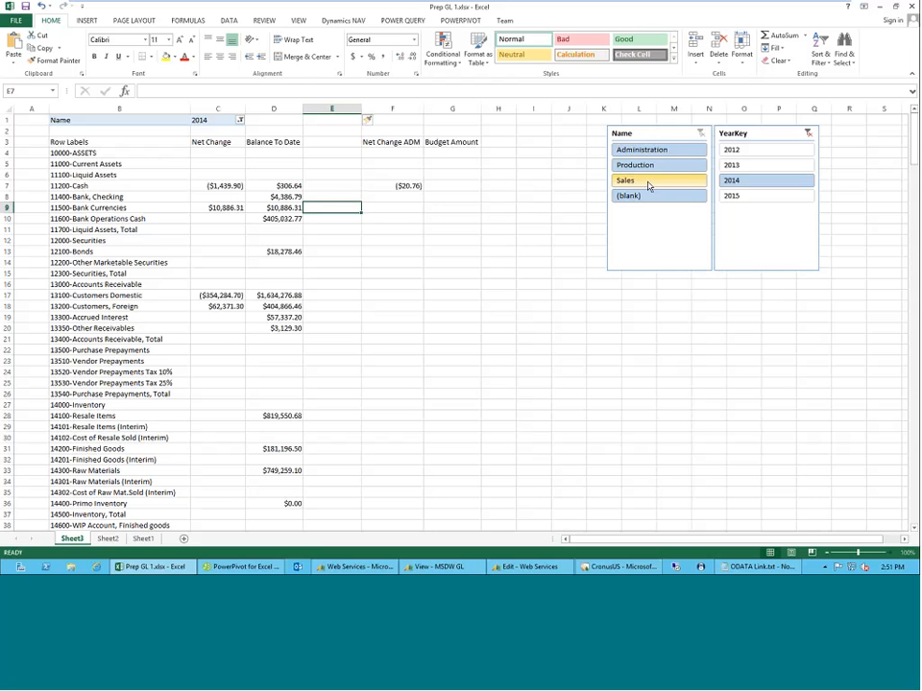
pyautogui.press('Down')
pyautogui.press('Down')
pyautogui.press('Down')
pyautogui.press('Down')
pyautogui.press('Down')
pyautogui.press('Down')
pyautogui.press('Down')
pyautogui.press('Down')
pyautogui.press('Down')
pyautogui.press('Down')
pyautogui.press('Down')
pyautogui.press('Down')
pyautogui.press('Down')
pyautogui.press('Down')
pyautogui.press('Down')
pyautogui.press('Down')
pyautogui.press('Down')
pyautogui.press('Down')
pyautogui.press('Down')
pyautogui.press('Down')
pyautogui.press('Down')
pyautogui.press('Down')
pyautogui.press('Down')
pyautogui.press('Down')
pyautogui.press('Down')
pyautogui.press('Down')
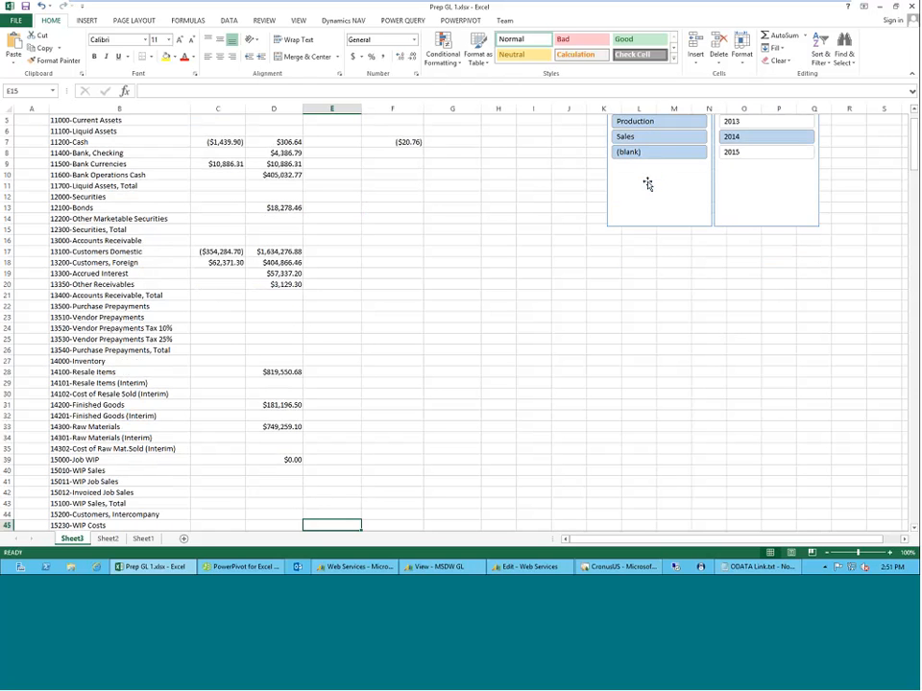
pyautogui.press('Down')
pyautogui.press('Down')
pyautogui.press('Down')
pyautogui.press('Down')
pyautogui.press('Down')
pyautogui.press('Down')
pyautogui.press('Down')
pyautogui.press('Down')
pyautogui.press('Down')
pyautogui.press('Down')
pyautogui.press('Down')
pyautogui.press('Down')
pyautogui.press('Down')
pyautogui.press('Down')
pyautogui.press('Down')
pyautogui.press('Down')
pyautogui.press('Down')
pyautogui.press('Down')
pyautogui.press('Down')
pyautogui.press('Down')
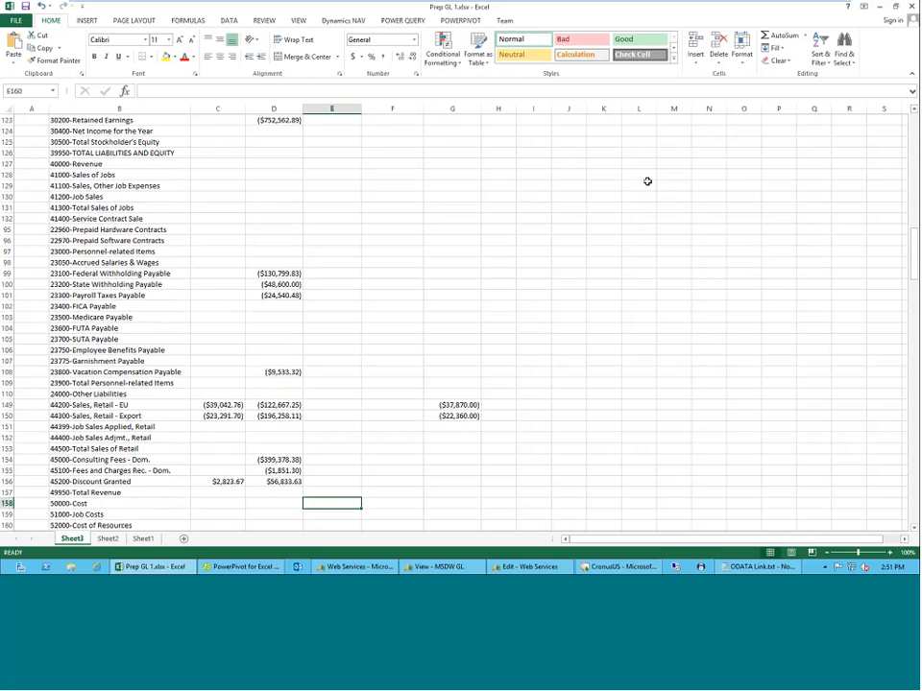
pyautogui.press('Up')
pyautogui.press('Up')
pyautogui.press('Up')
pyautogui.press('Up')
pyautogui.press('Up')
pyautogui.press('Up')
pyautogui.press('Up')
pyautogui.press('Up')
pyautogui.press('Up')
pyautogui.press('Up')
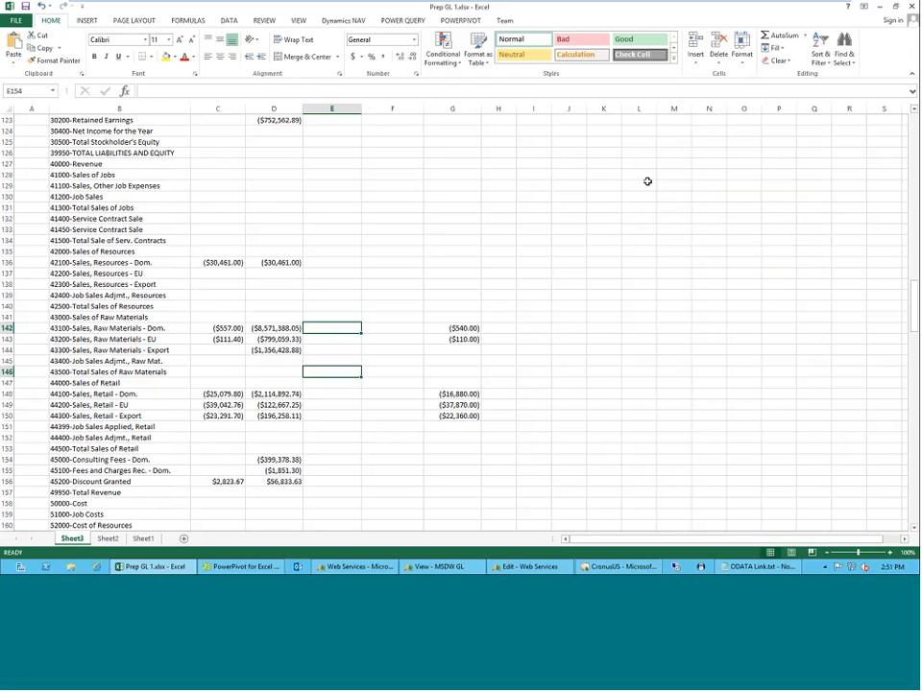
pyautogui.write('=')
pyautogui.press('Left')
pyautogui.press('Left')
pyautogui.write('-')
pyautogui.press('Right')
pyautogui.press('Right')
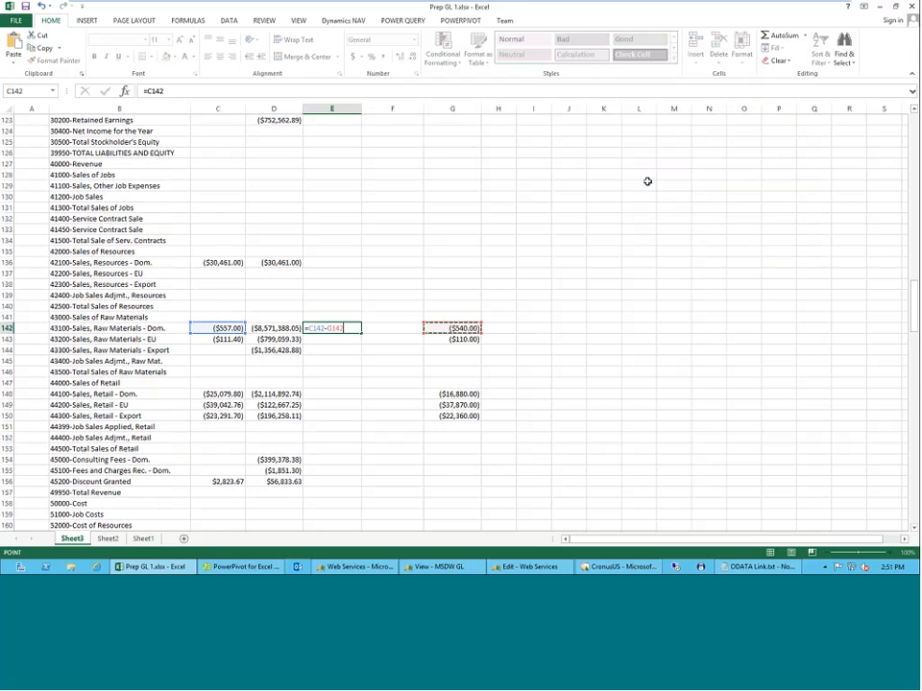
pyautogui.press('Return')
pyautogui.press('Up')
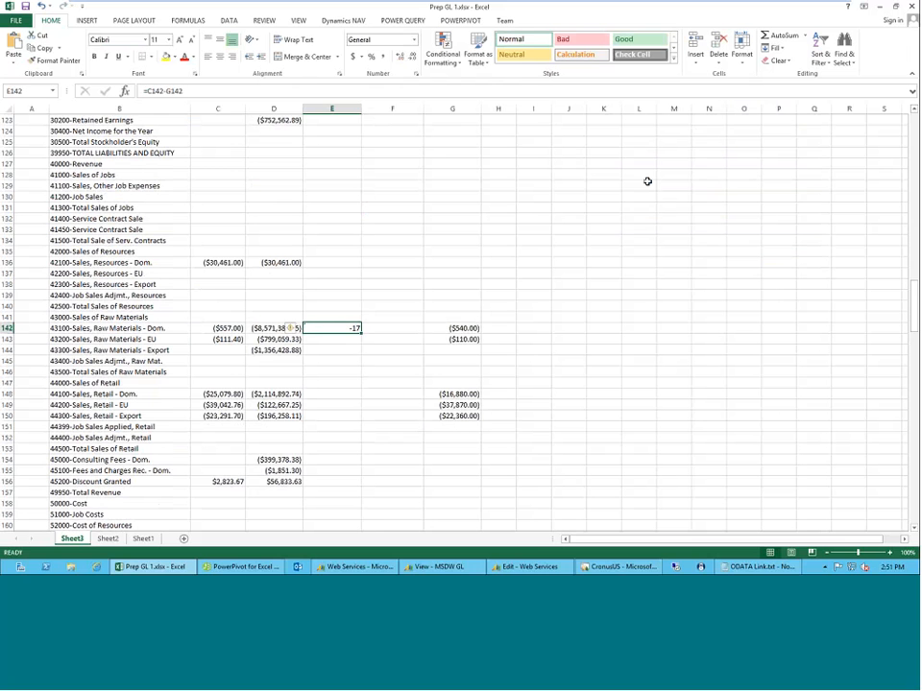
# Step: Insert a blank row above 13100-Customers Domestic and filter the report to 2013 with the YearKey slicer
pyautogui.hotkey('ctrl', 'Home')
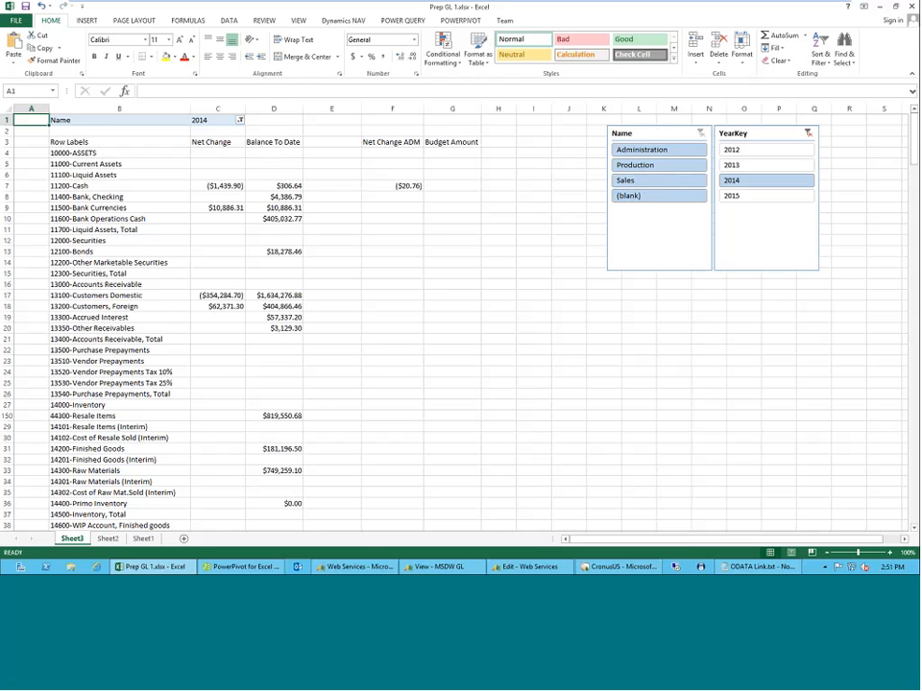
pyautogui.moveTo(70, 295); pyautogui.dragTo(279, 329)
pyautogui.click(11, 295)
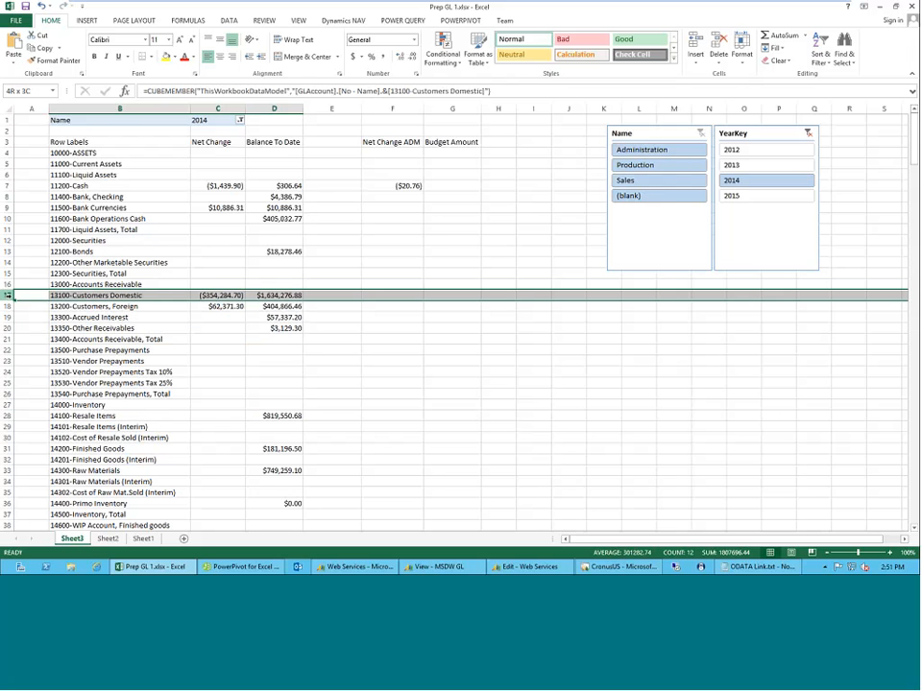
pyautogui.rightClick(14, 296)
pyautogui.click(39, 373)
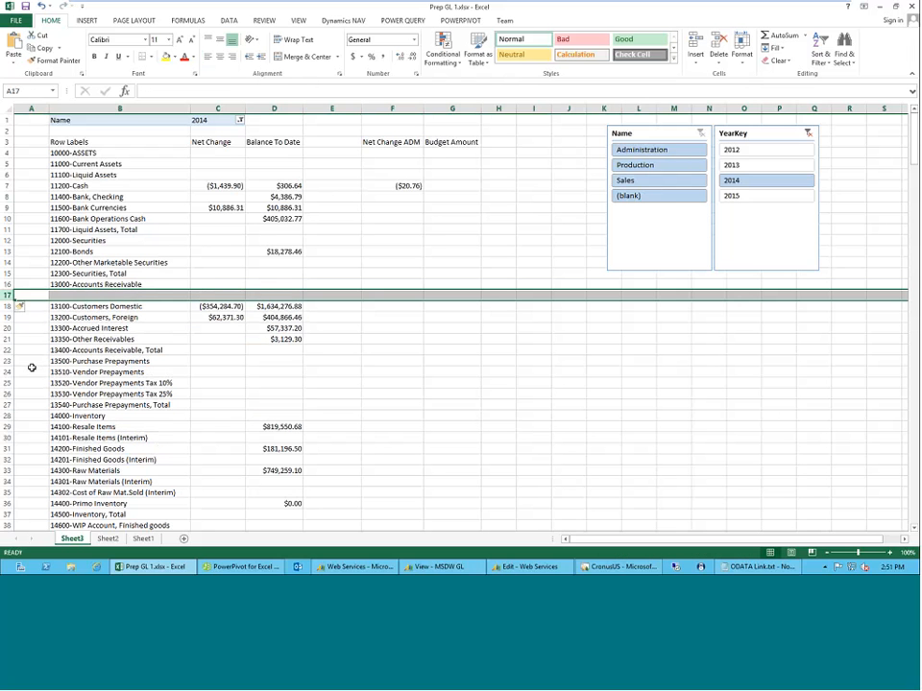
pyautogui.click(731, 165)
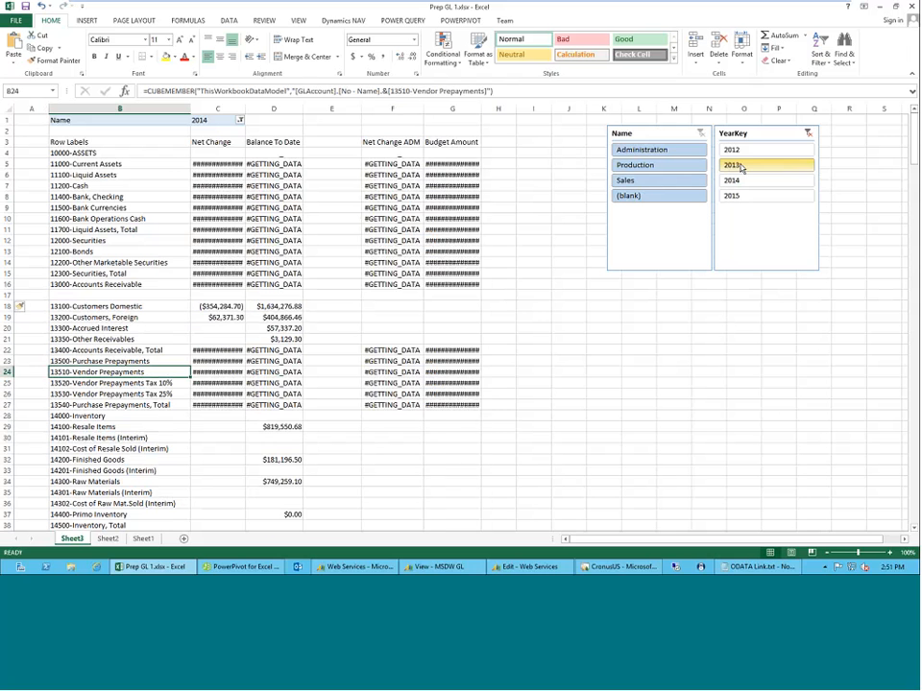
# Step: Move the four receivables rows, 13100-Customers Domestic through 13350-Other Receivables with their amounts, to the empty area starting at J20
pyautogui.moveTo(96, 307); pyautogui.dragTo(271, 339)
pyautogui.rightClick(223, 317)
pyautogui.click(245, 337)
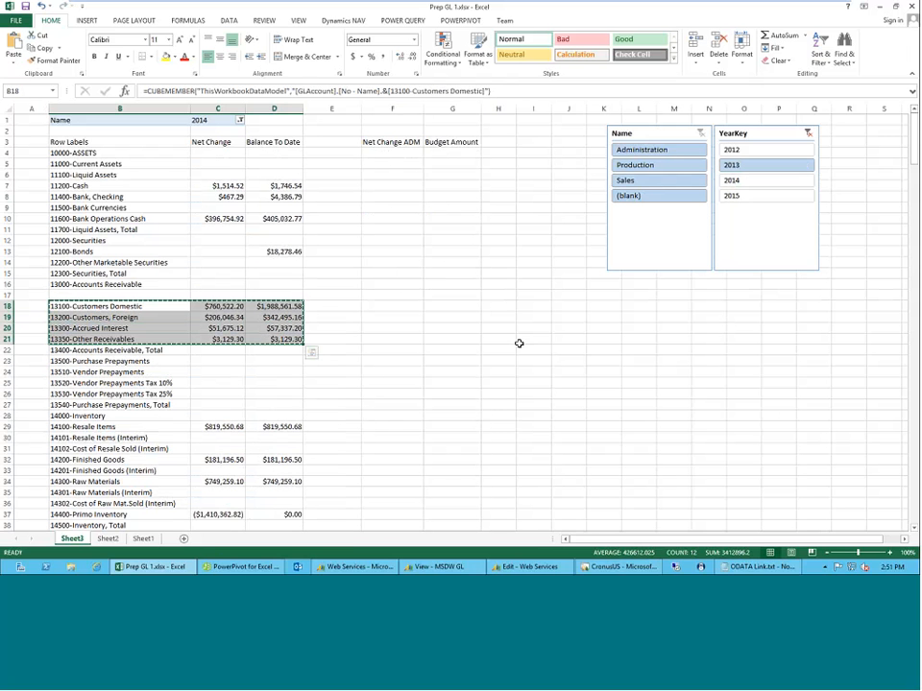
pyautogui.click(572, 327)
pyautogui.rightClick(574, 327)
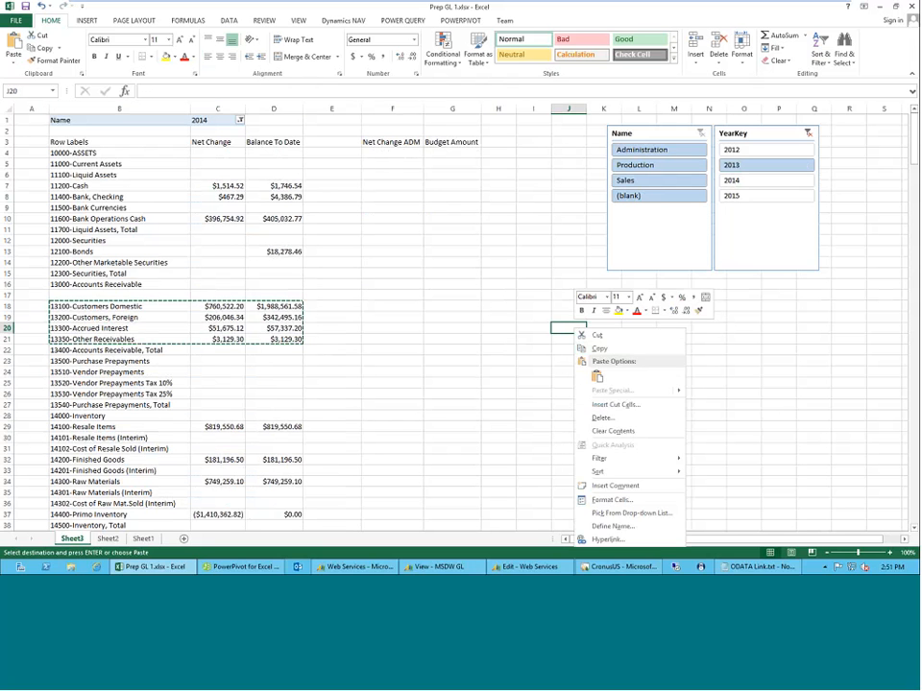
pyautogui.click(596, 377)
pyautogui.click(572, 404)
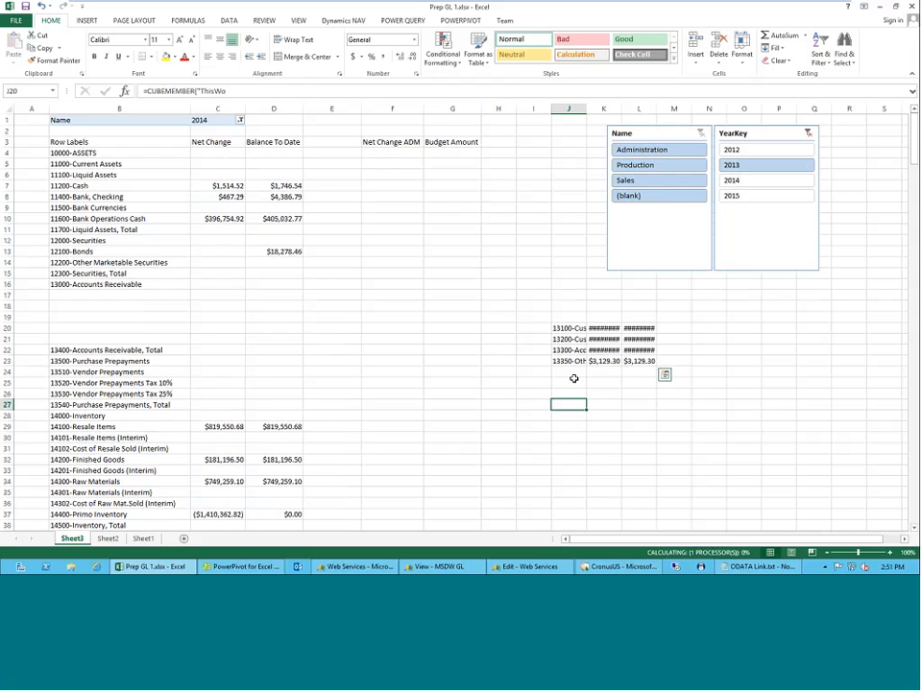
# Step: Fit the widths of columns J, K and L to the moved receivables accounts and amounts
pyautogui.doubleClick(620, 108)
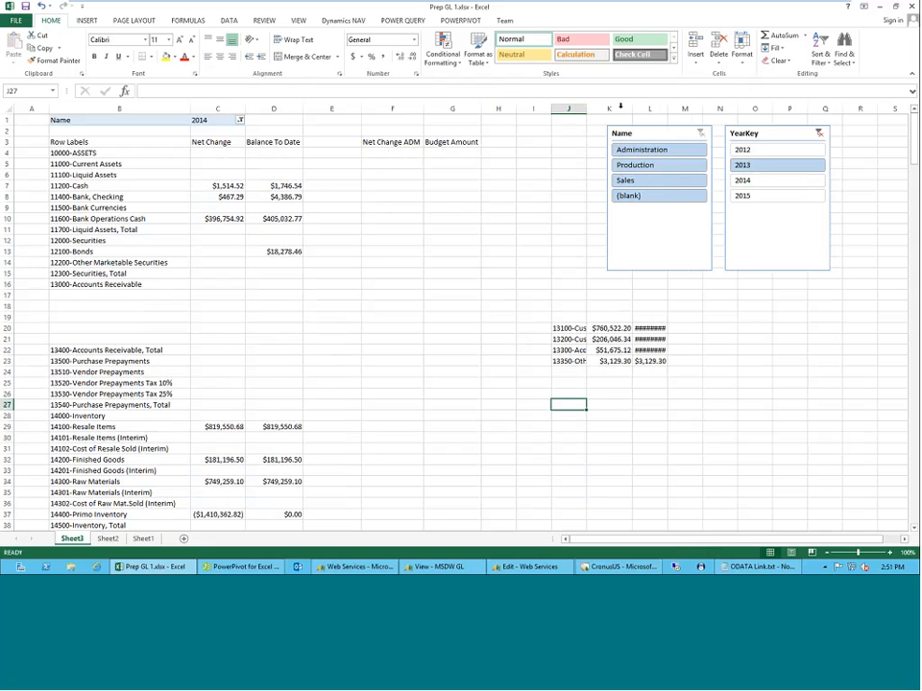
pyautogui.doubleClick(667, 109)
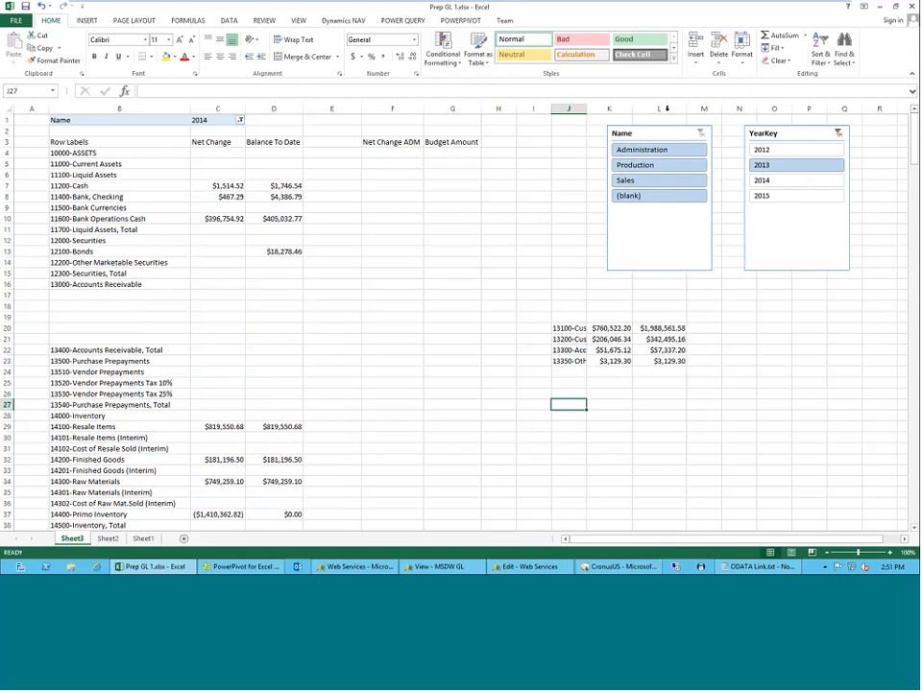
pyautogui.doubleClick(587, 109)
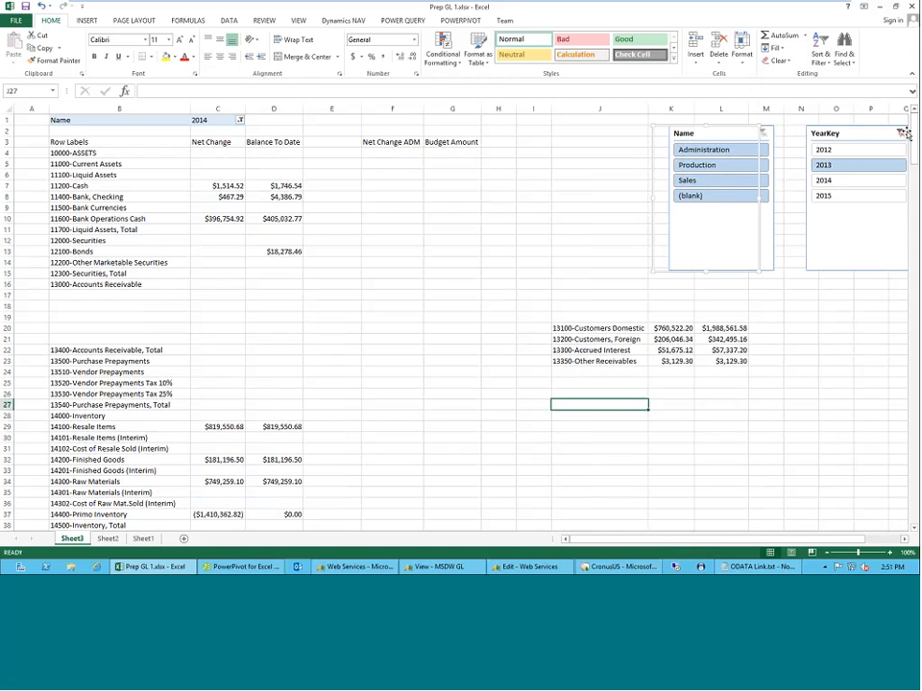
# Step: Clear the YearKey slicer, filter the report to 2014, and fit column K to its amounts
pyautogui.click(896, 154)
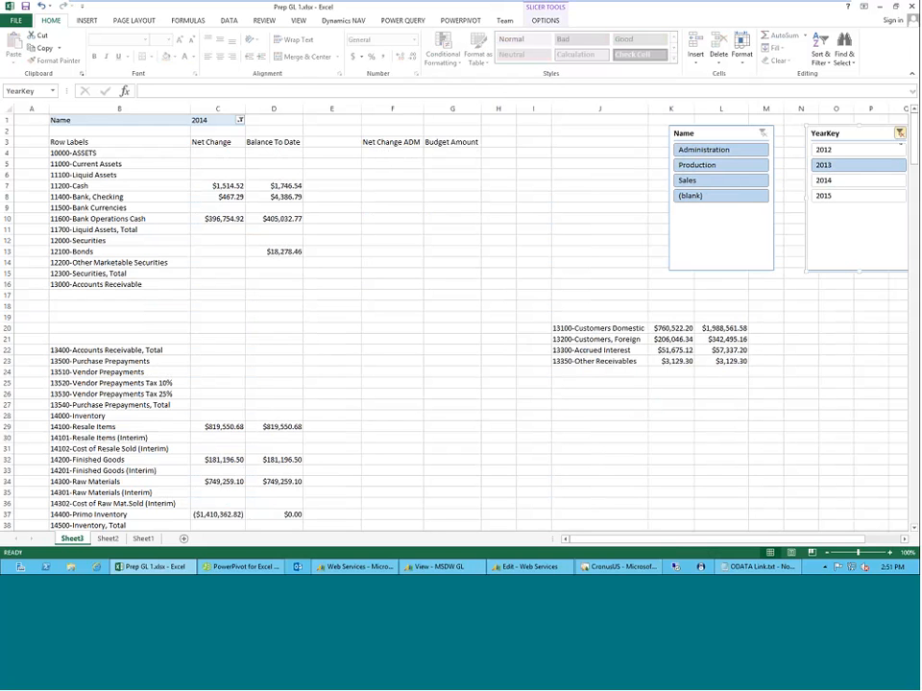
pyautogui.click(900, 133)
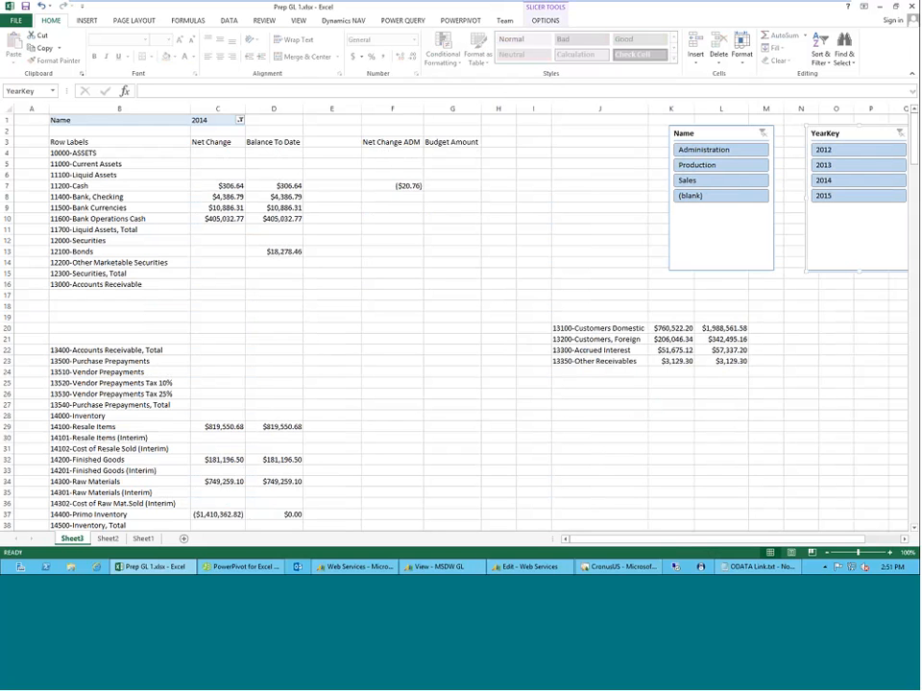
pyautogui.click(837, 169)
pyautogui.click(837, 180)
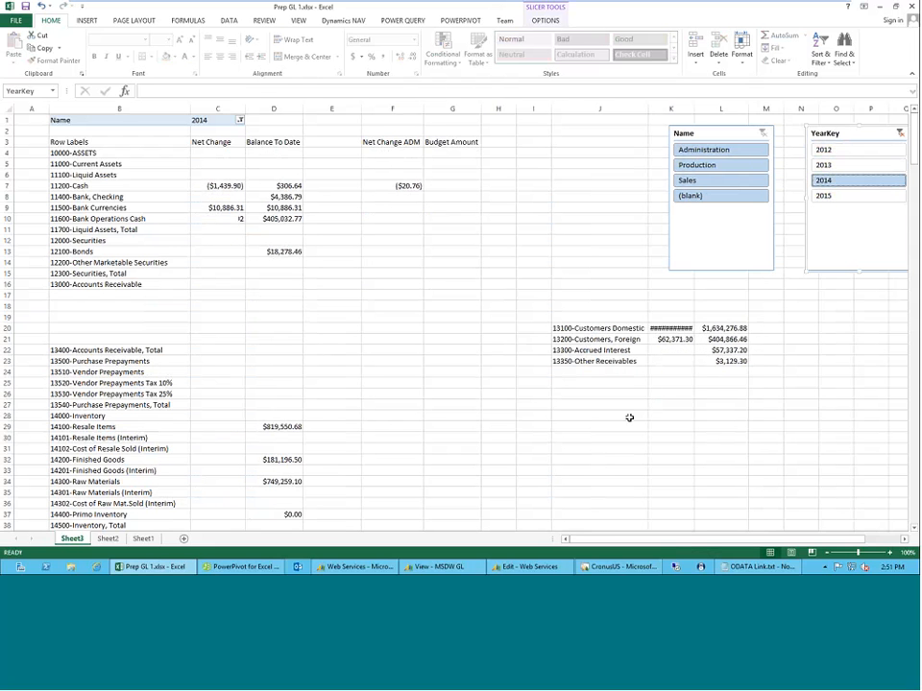
pyautogui.doubleClick(695, 109)
pyautogui.press('Escape')
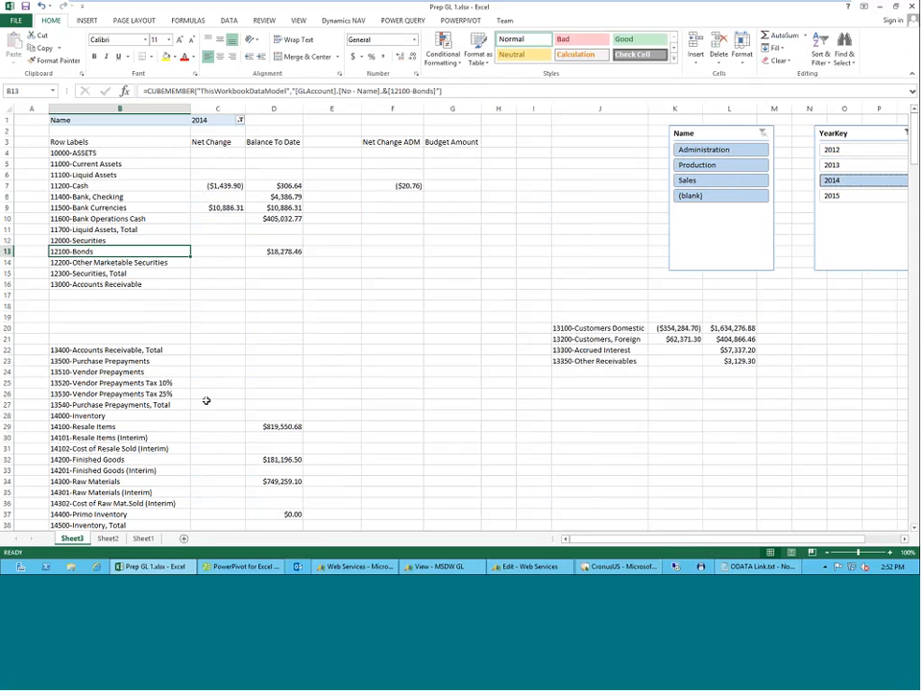
# Step: Underline the 10000-ASSETS label and insert a blank row above 11700-Liquid Assets, Total
pyautogui.click(107, 153)
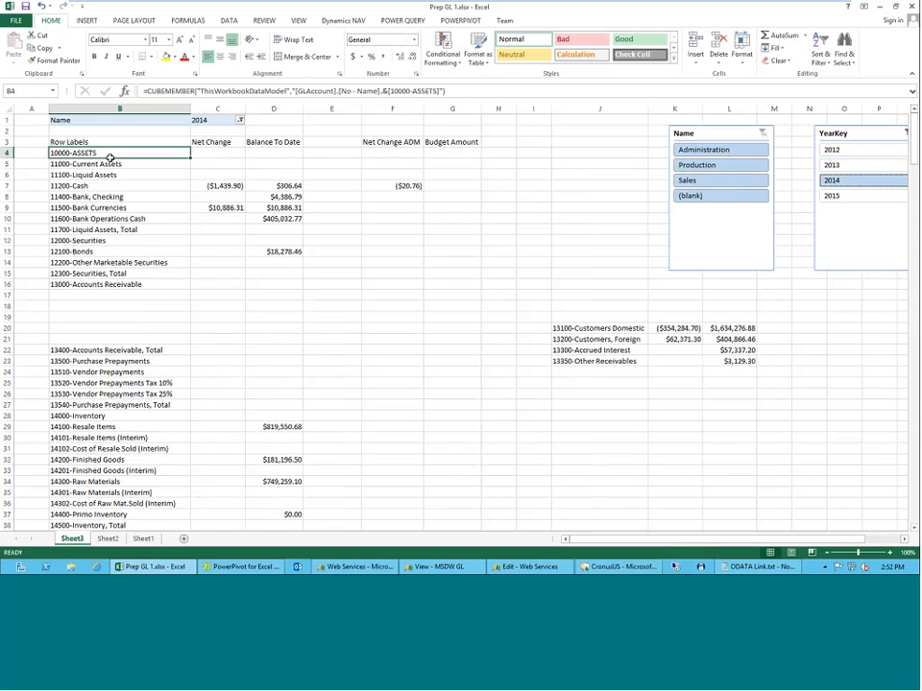
pyautogui.click(118, 55)
pyautogui.click(85, 231)
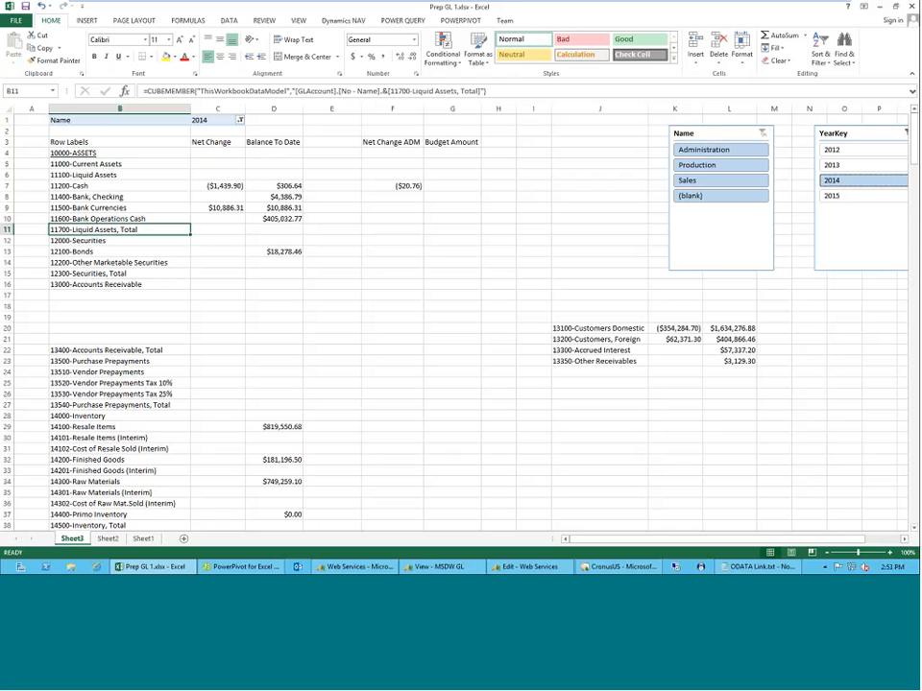
pyautogui.rightClick(21, 230)
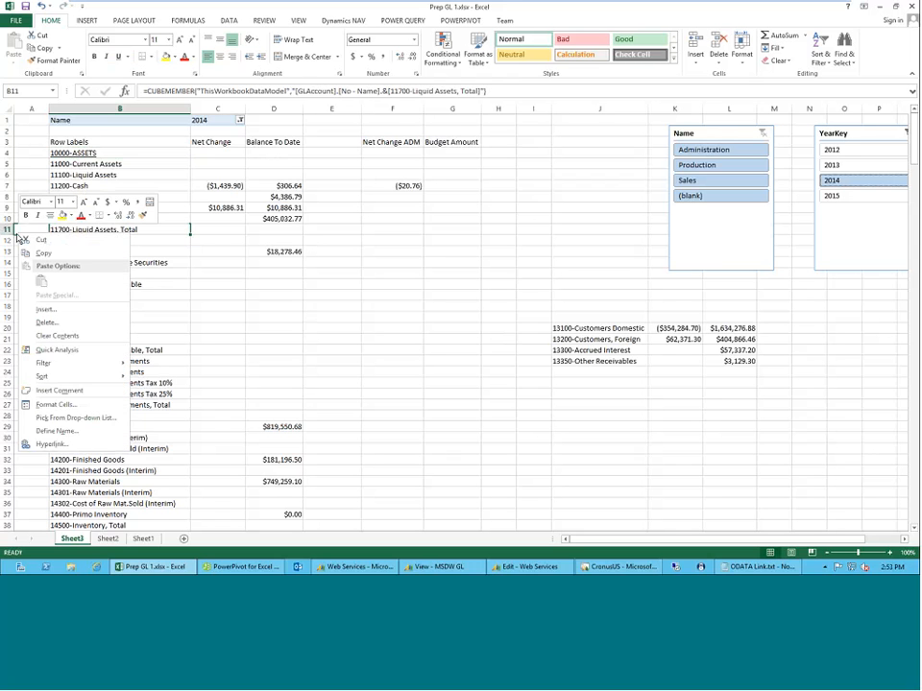
pyautogui.click(194, 281)
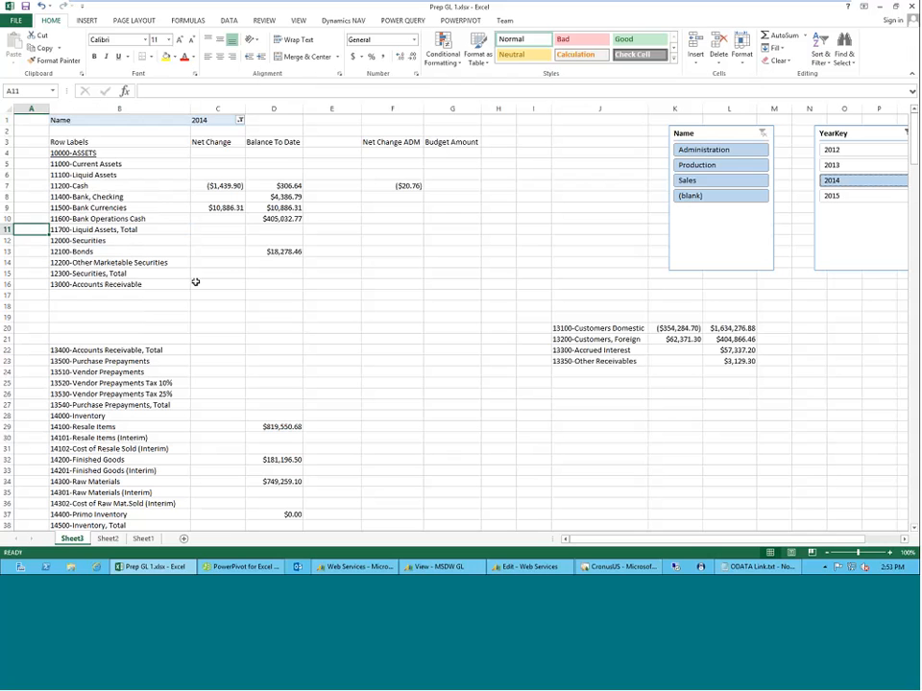
pyautogui.rightClick(8, 229)
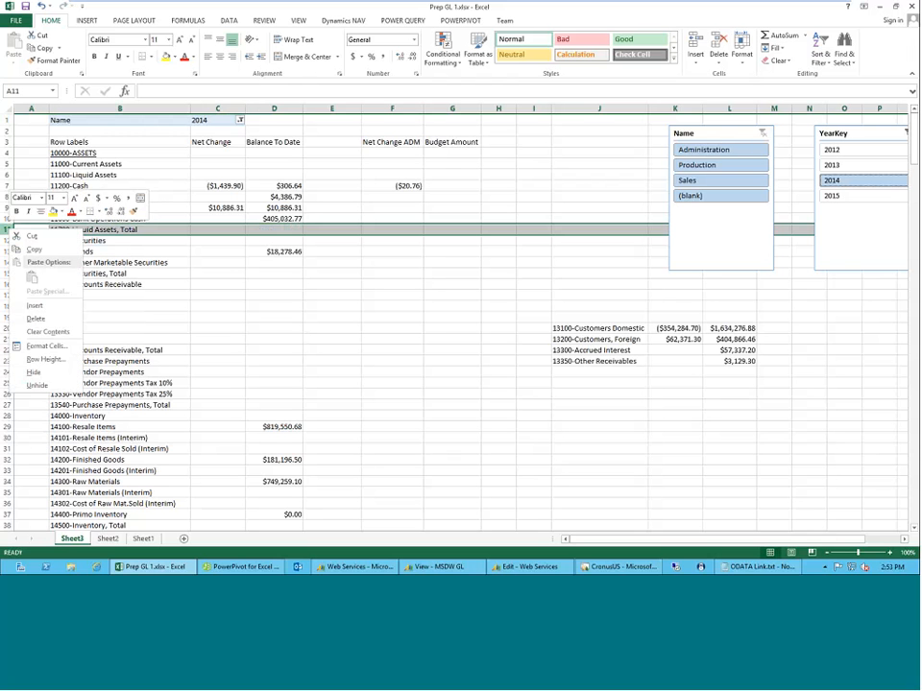
pyautogui.click(33, 284)
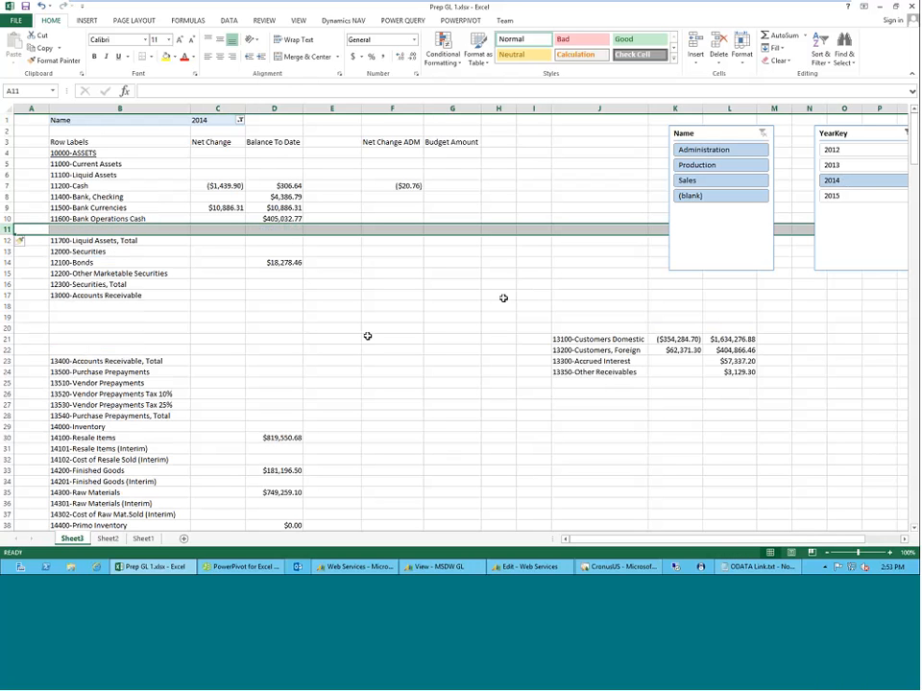
# Step: Examine the account reference inside the CUBEMEMBER formula of 11600-Bank Operations Cash
pyautogui.click(114, 218)
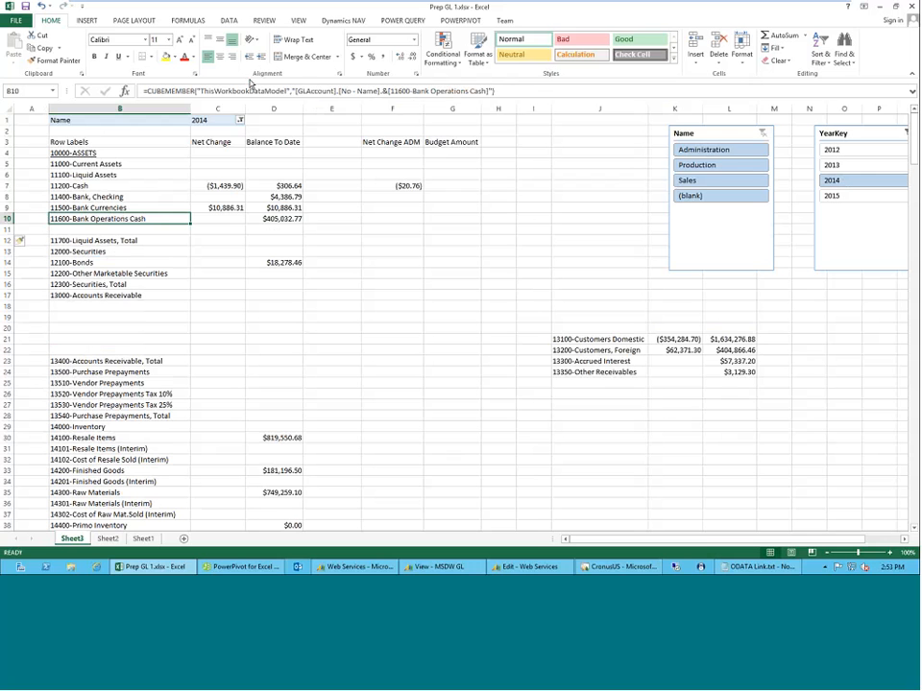
pyautogui.click(399, 94)
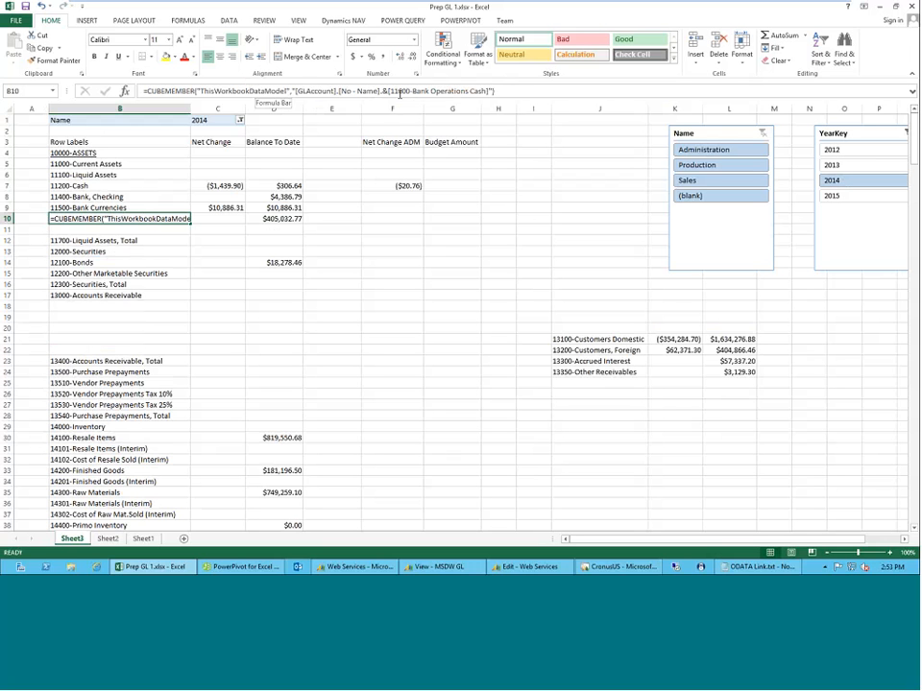
pyautogui.click(399, 93)
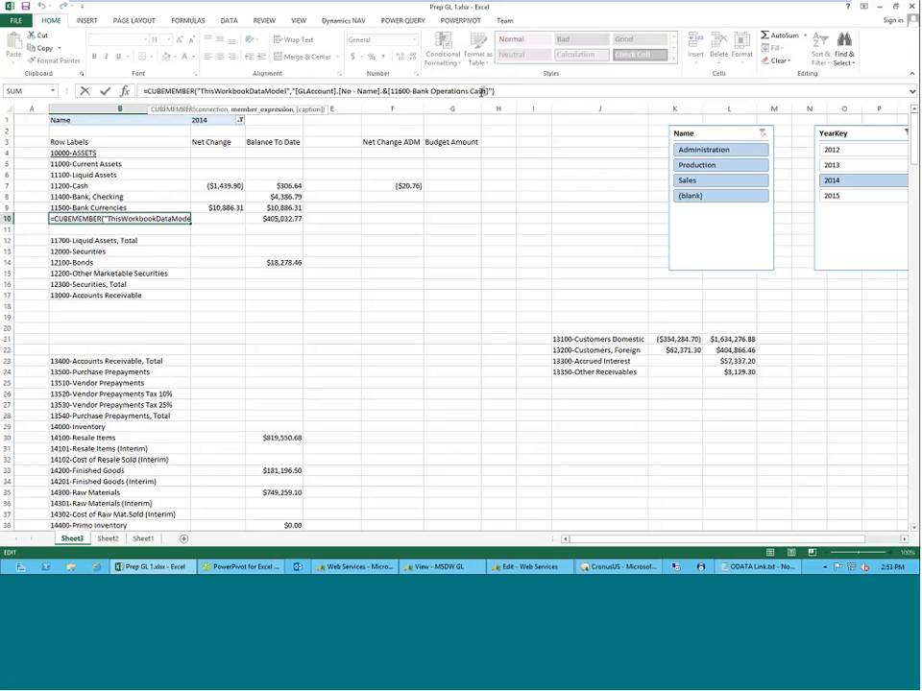
pyautogui.moveTo(482, 91); pyautogui.dragTo(413, 89)
pyautogui.click(298, 316)
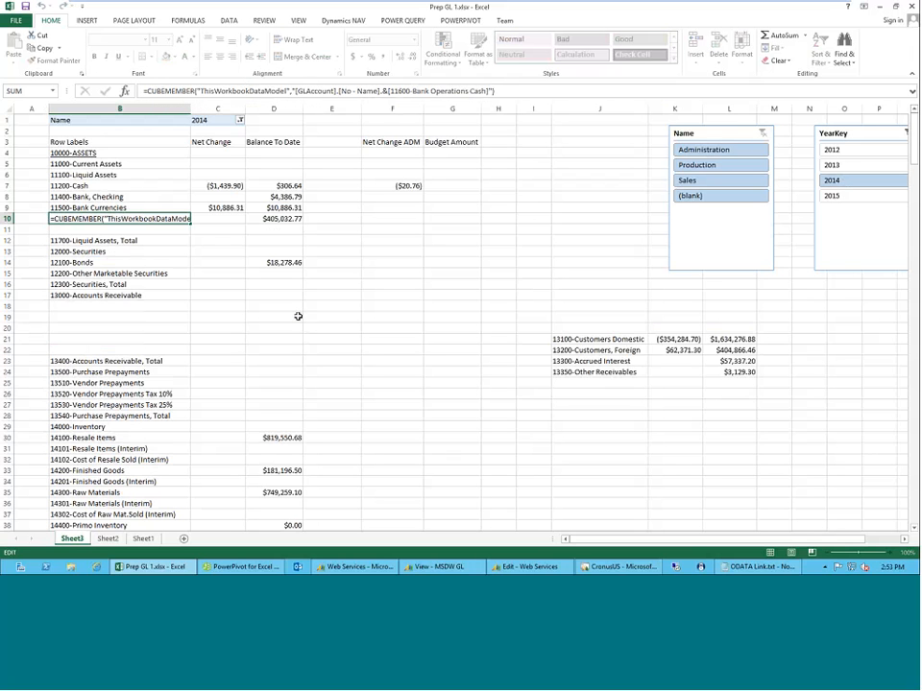
pyautogui.press('Escape')
pyautogui.click(120, 286)
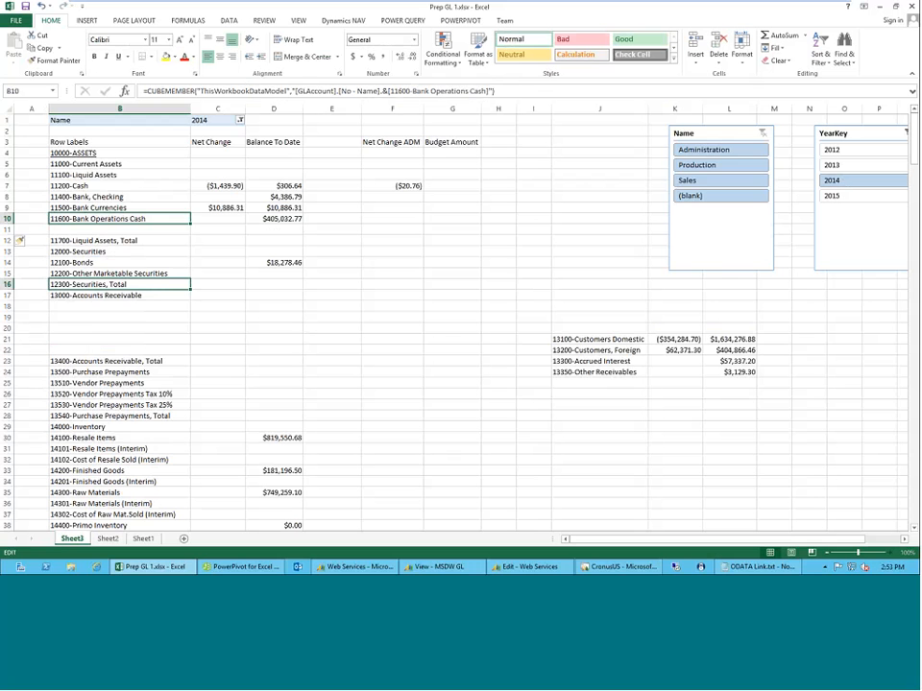
# Step: Copy the 11600-Bank Operations Cash label formula into the blank row below it, in B11
pyautogui.click(79, 221)
pyautogui.rightClick(82, 220)
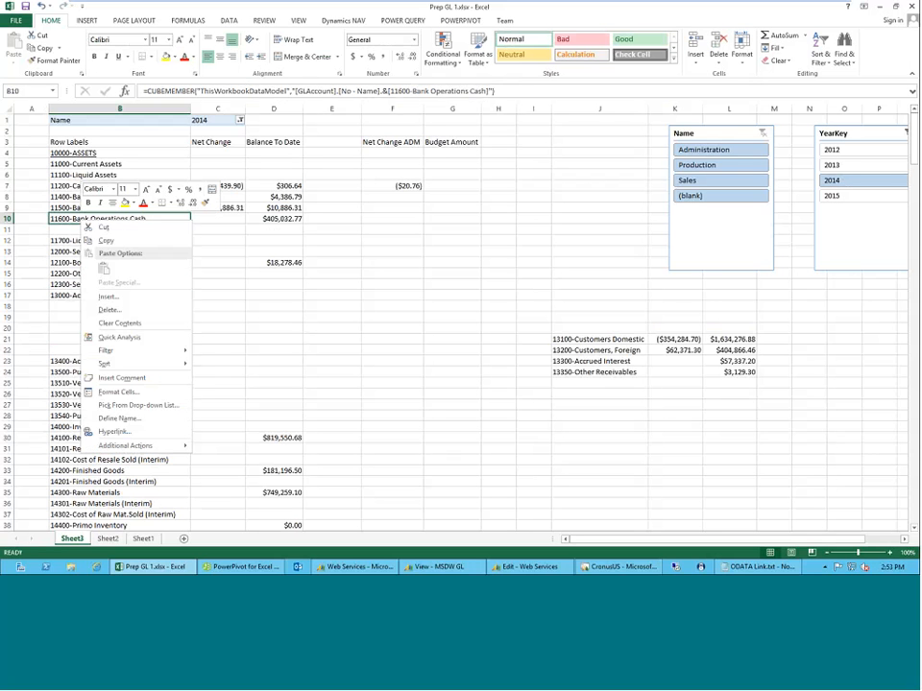
pyautogui.click(97, 240)
pyautogui.click(87, 231)
pyautogui.rightClick(105, 233)
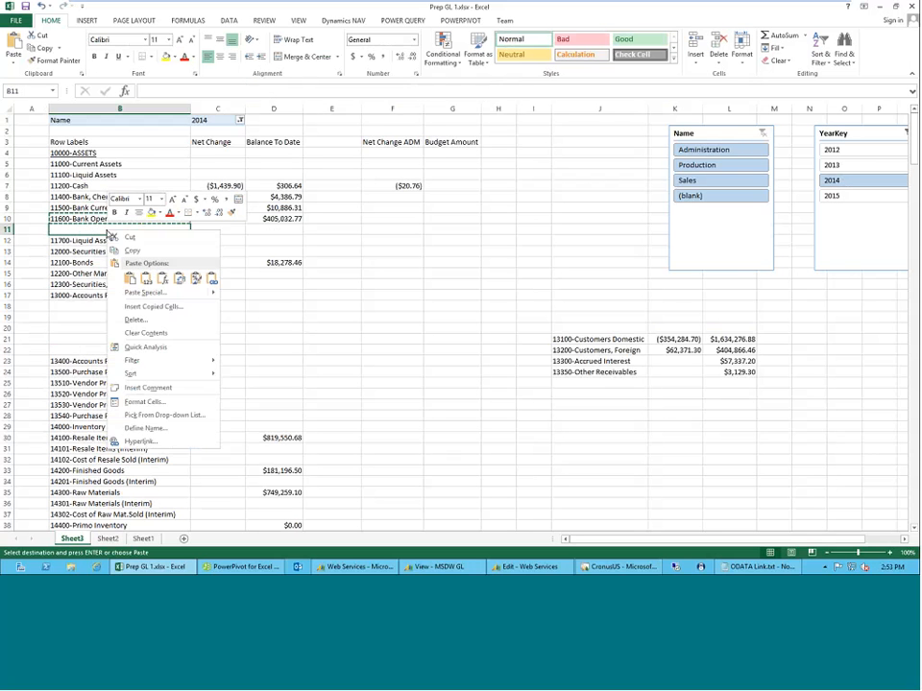
pyautogui.click(130, 279)
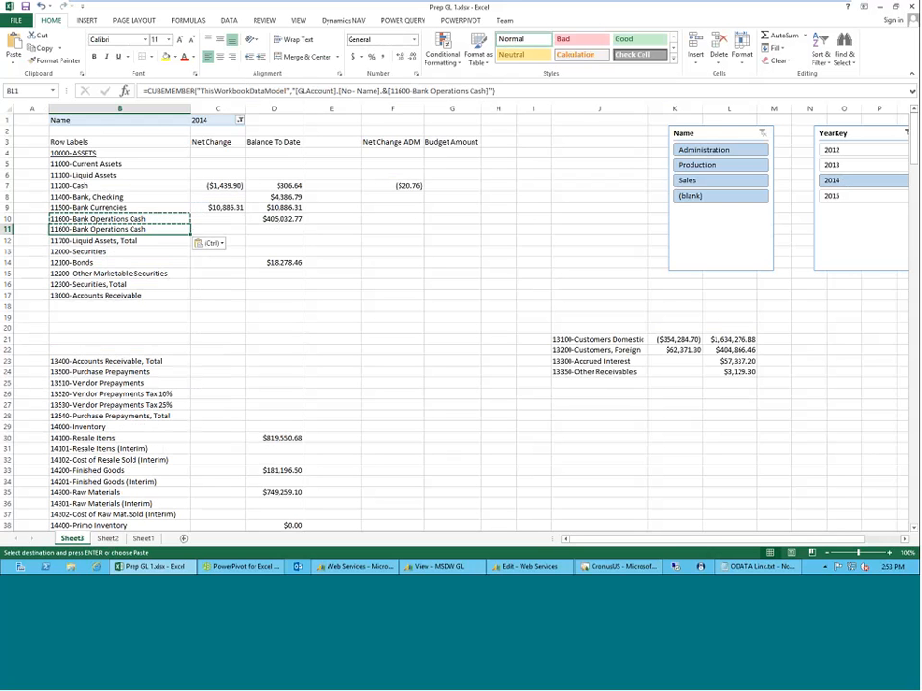
# Step: Change the account in B11's CUBEMEMBER formula to 13350-Other Receivables
pyautogui.click(456, 91)
pyautogui.hotkey('ctrl', 'Left')
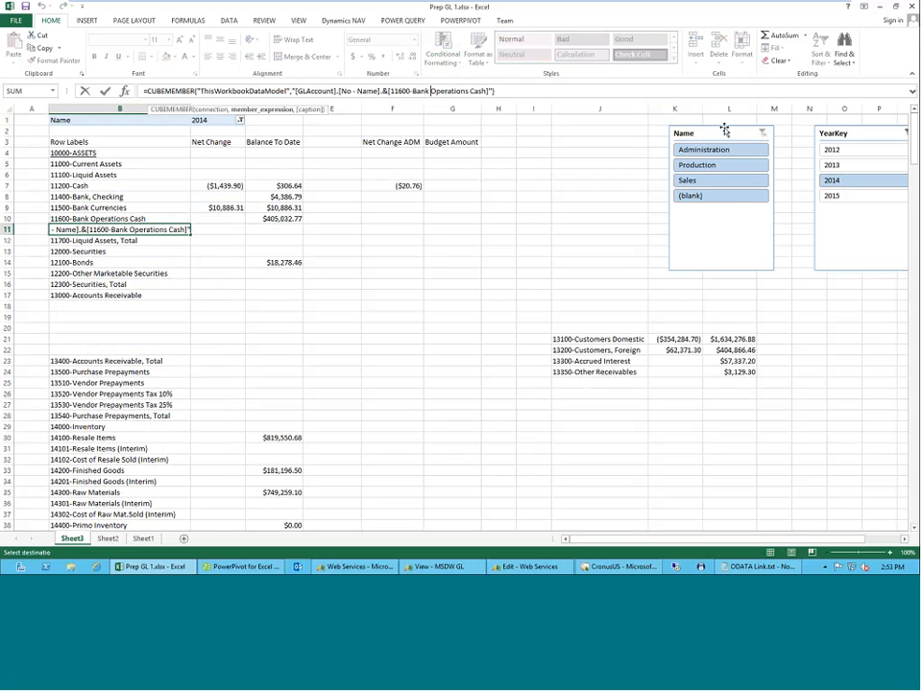
pyautogui.press('Left')
pyautogui.press('Left')
pyautogui.press('Left')
pyautogui.press('Left')
pyautogui.press('Left')
pyautogui.press('Left')
pyautogui.press('BackSpace')
pyautogui.press('BackSpace')
pyautogui.press('BackSpace')
pyautogui.press('BackSpace')
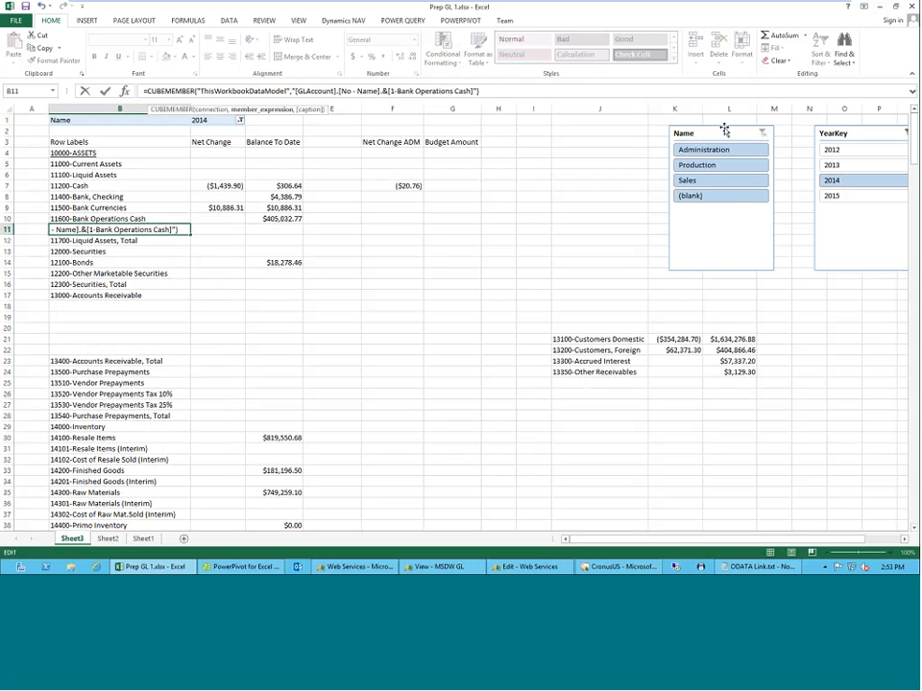
pyautogui.write('3350')
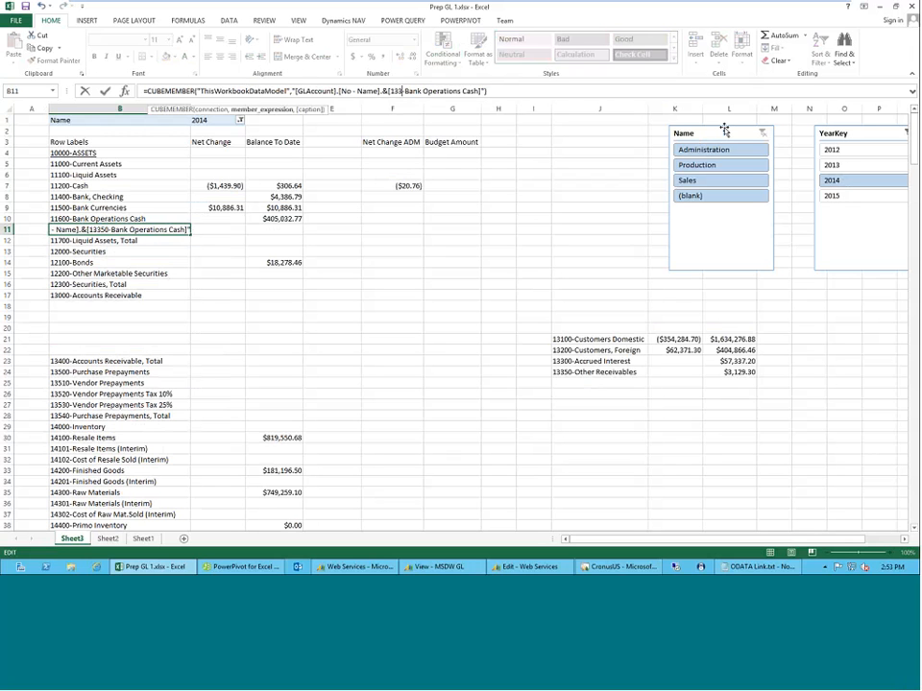
pyautogui.press('Right')
pyautogui.hotkey('ctrl', 'shift', 'Right')
pyautogui.hotkey('ctrl', 'shift', 'Right')
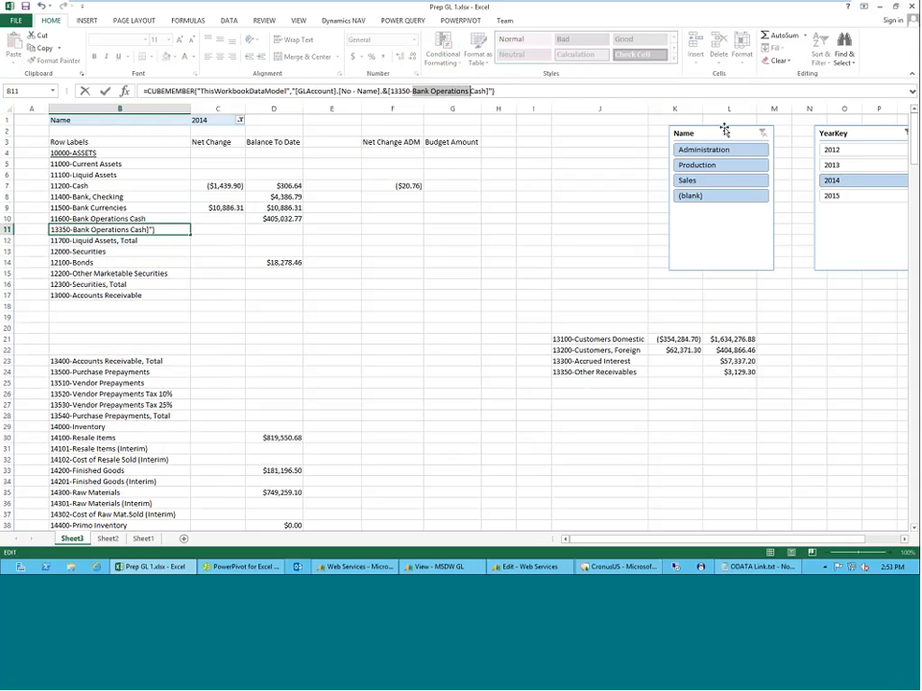
pyautogui.hotkey('ctrl', 'shift', 'Right')
pyautogui.write('Other Rec')
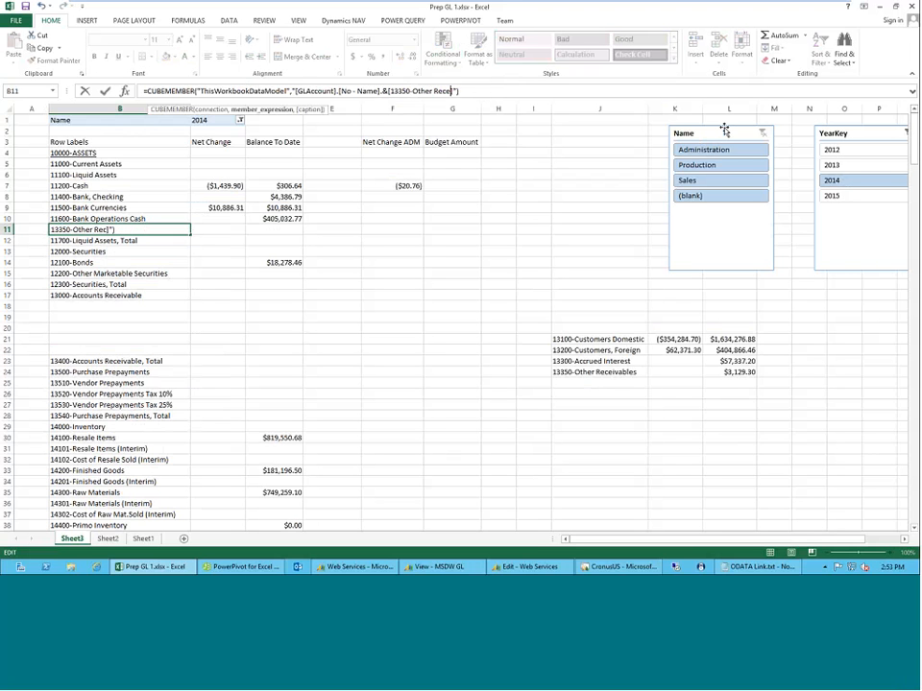
pyautogui.write('eivables')
pyautogui.press('Return')
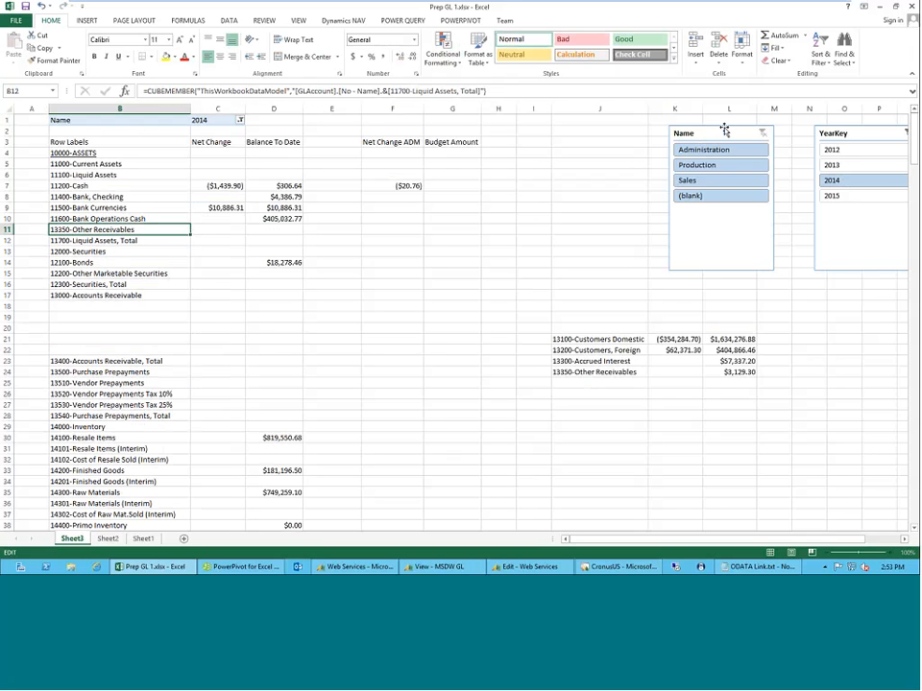
pyautogui.press('Up')
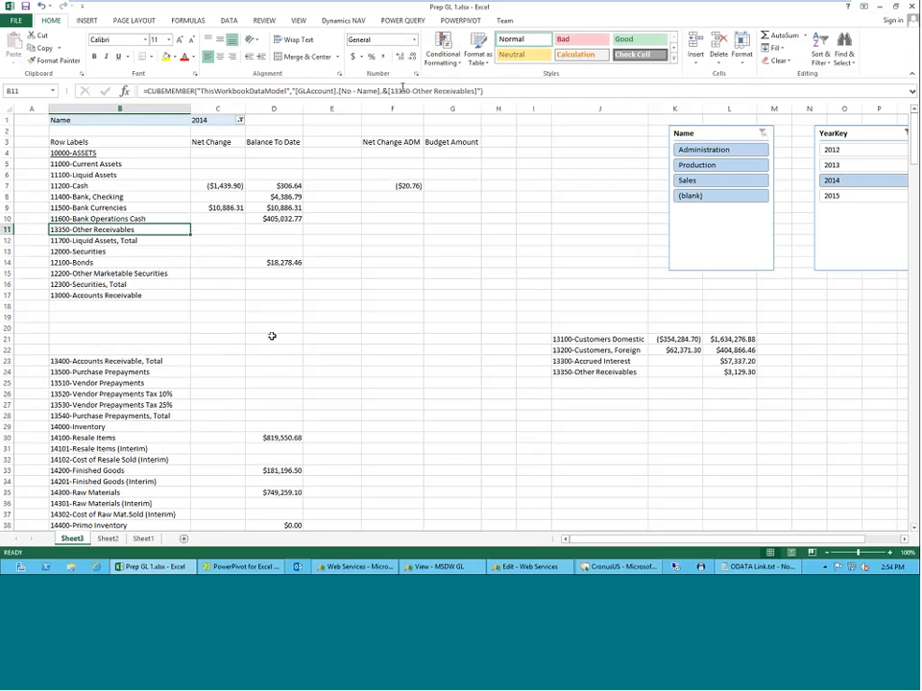
# Step: Copy the 11600-Bank Operations Cash value formulas for Net Change and Balance To Date into C11:D11 of the 13350-Other Receivables row
pyautogui.click(222, 218)
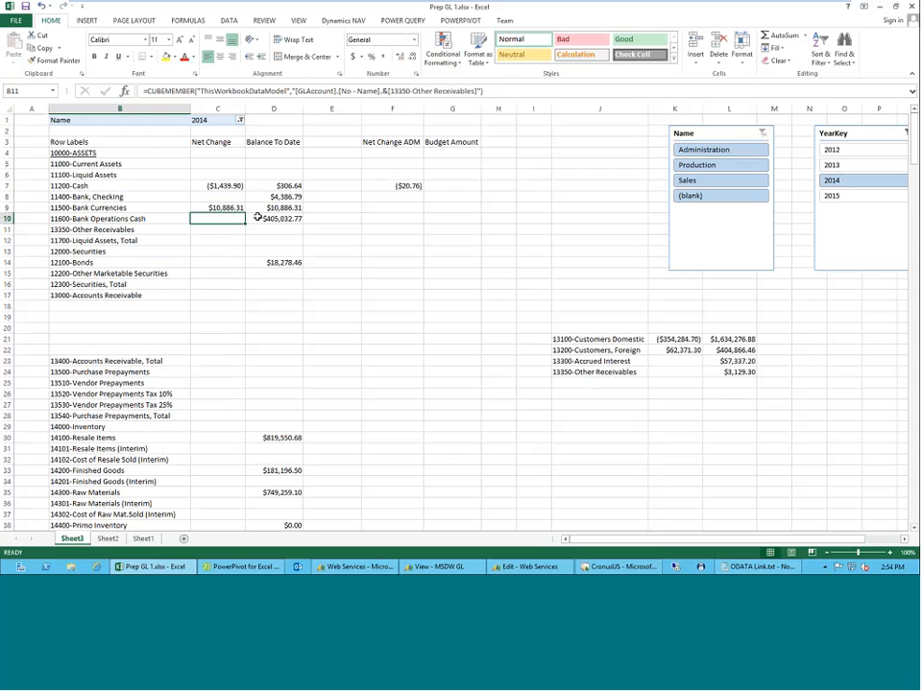
pyautogui.keyDown('shift'); pyautogui.click(257, 218); pyautogui.keyUp('shift')
pyautogui.hotkey('ctrl', 'c')
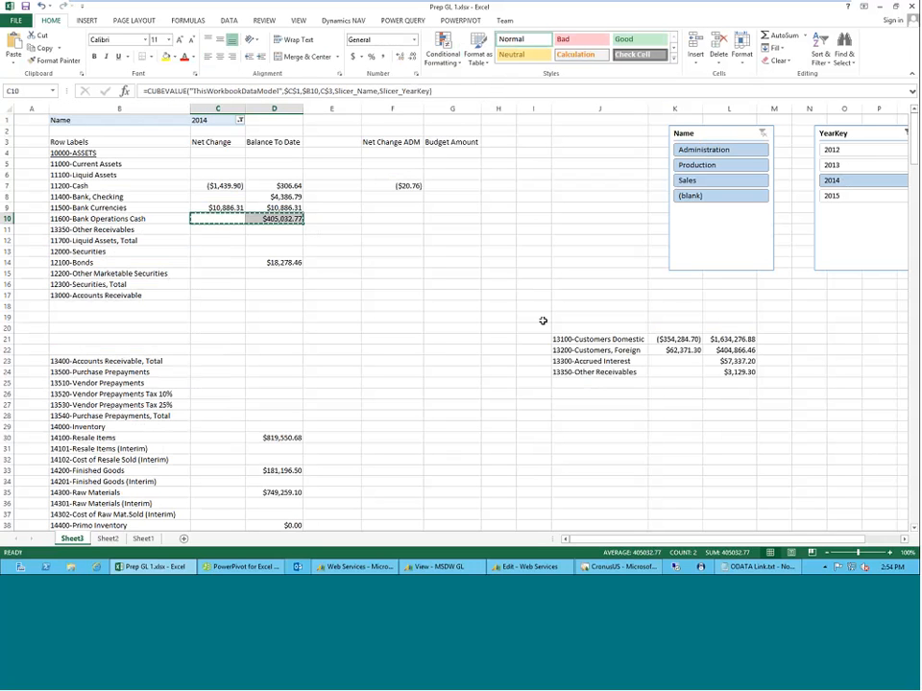
pyautogui.click(232, 230)
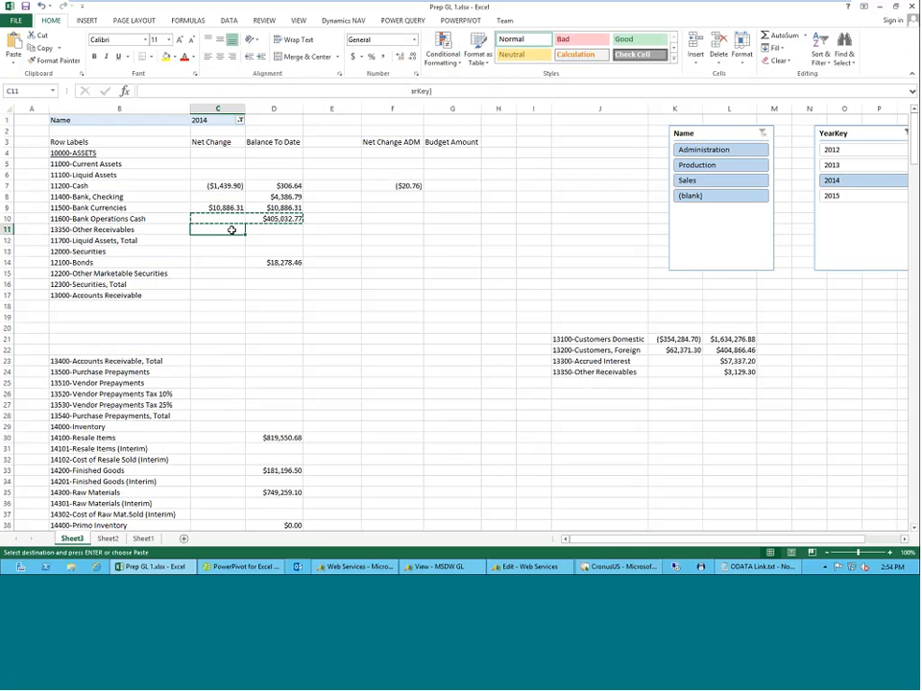
pyautogui.hotkey('ctrl', 'v')
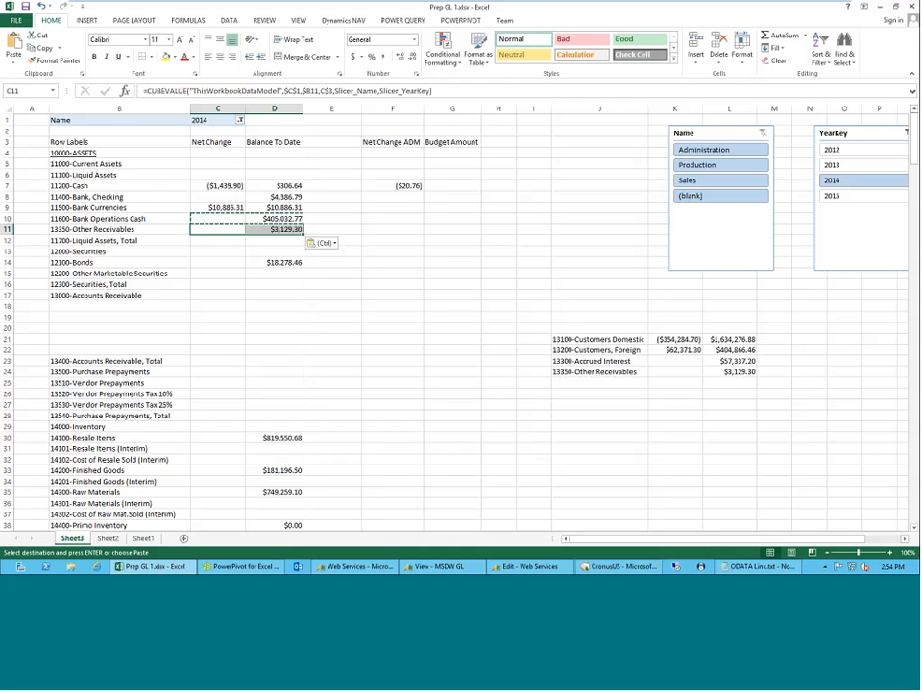
# Step: Examine the cell references in the CUBEVALUE formulas for 13350-Other Receivables in C11 and D11
pyautogui.click(214, 249)
pyautogui.click(215, 229)
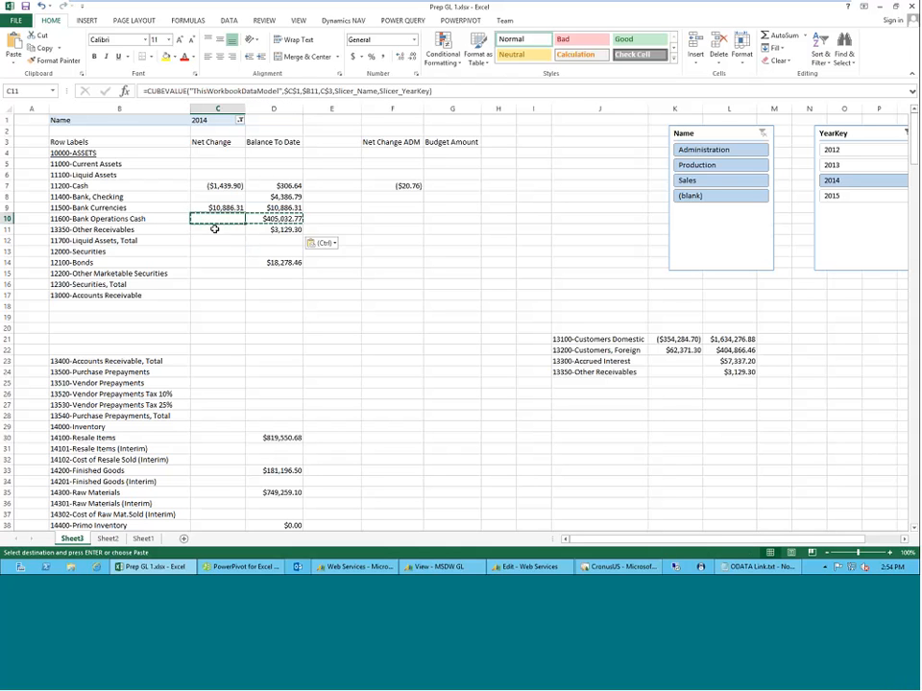
pyautogui.click(288, 230)
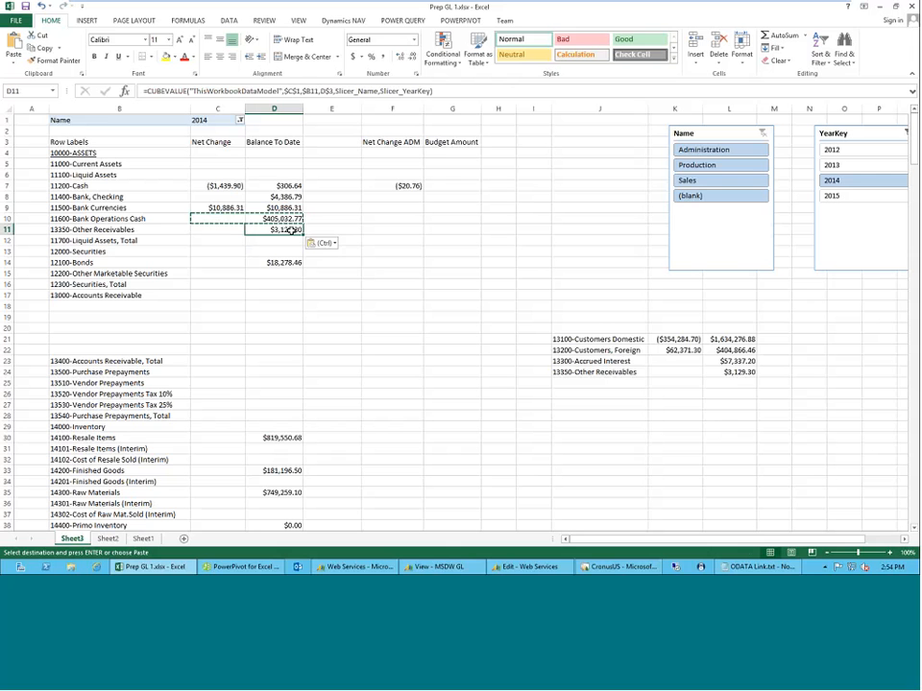
pyautogui.click(316, 90)
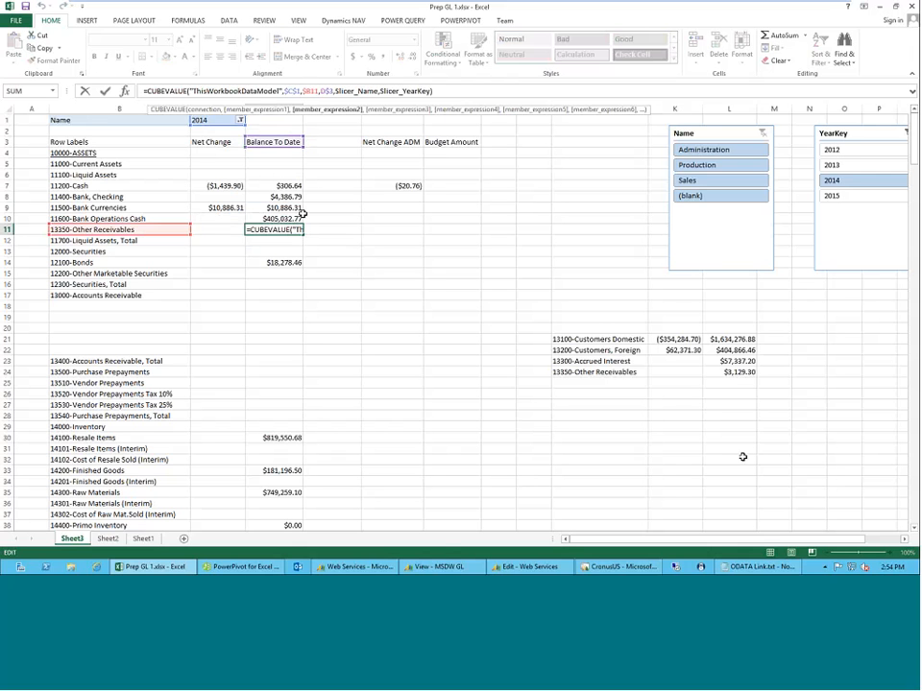
pyautogui.hotkey('ctrl', 'Return')
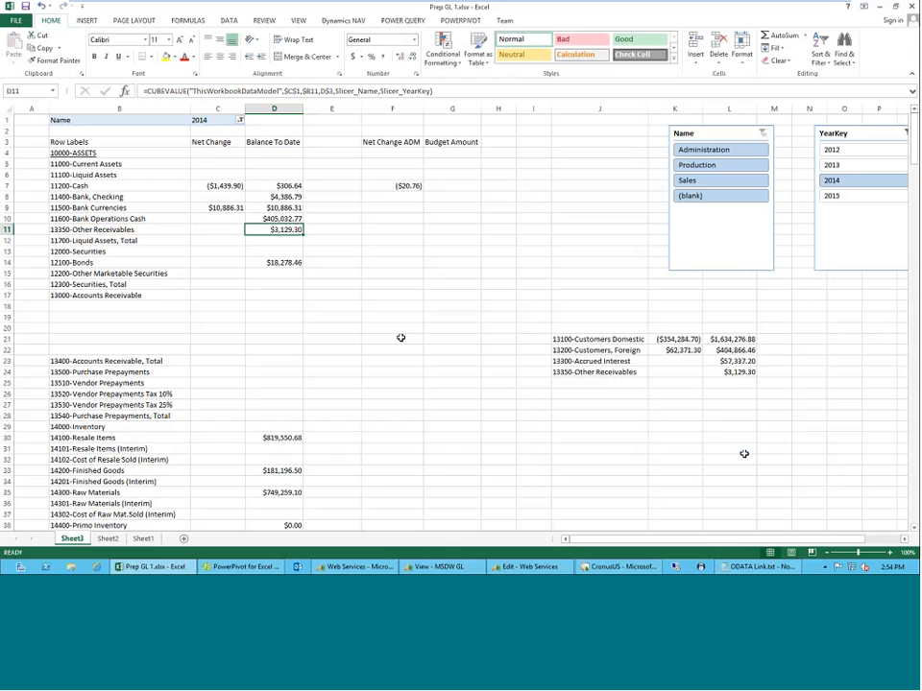
# Step: Move the YearKey slicer directly beside the Name slicer and clear its year filter after checking the report for 2012
pyautogui.click(845, 149)
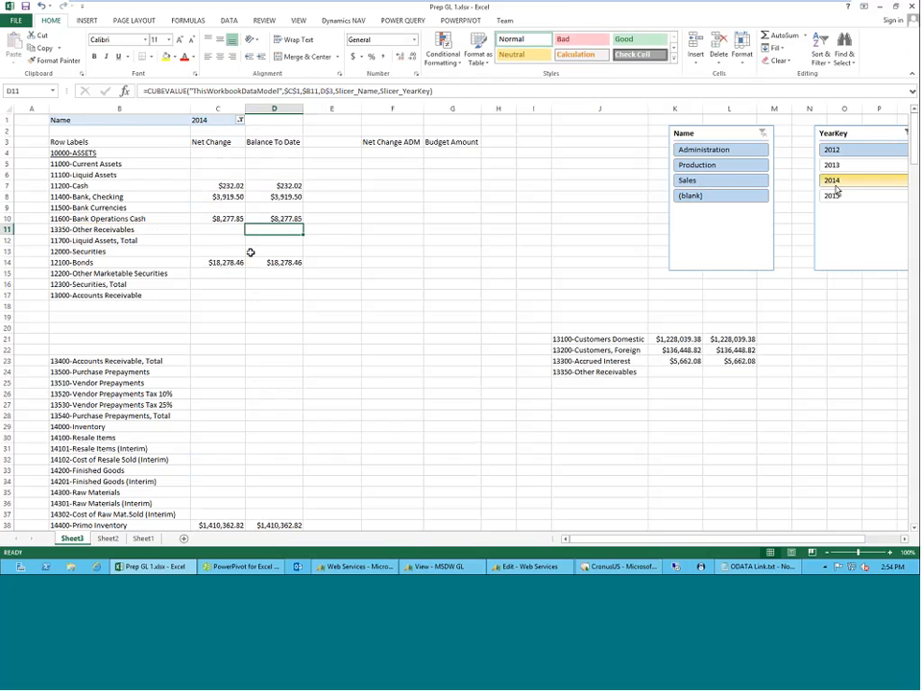
pyautogui.moveTo(897, 130); pyautogui.dragTo(857, 125)
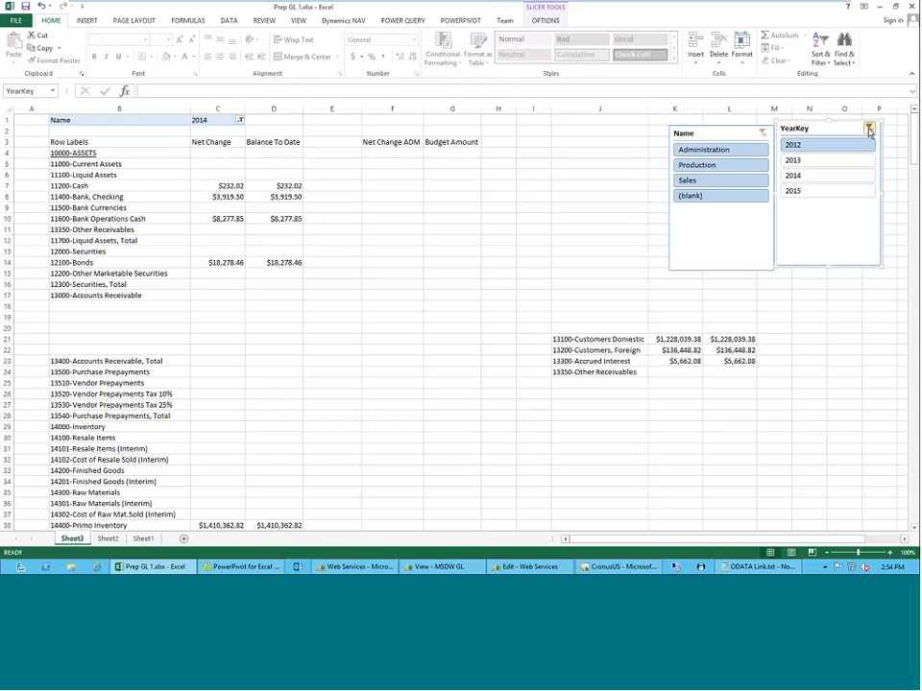
pyautogui.click(869, 128)
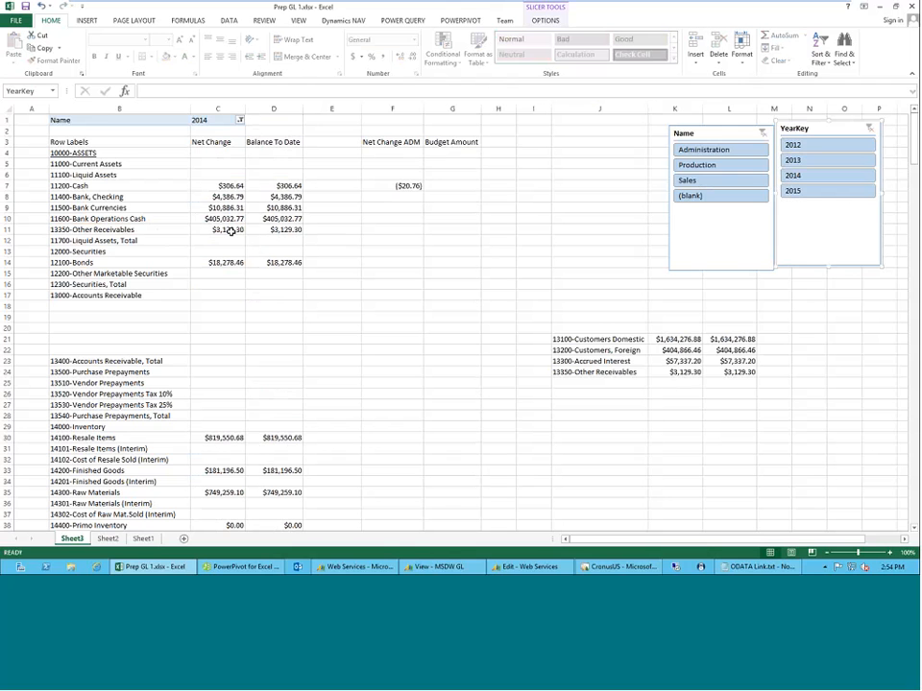
# Step: Compare the formulas of the 13350-Other Receivables row with the CUBEMEMBER label of the same account in J24
pyautogui.click(230, 232)
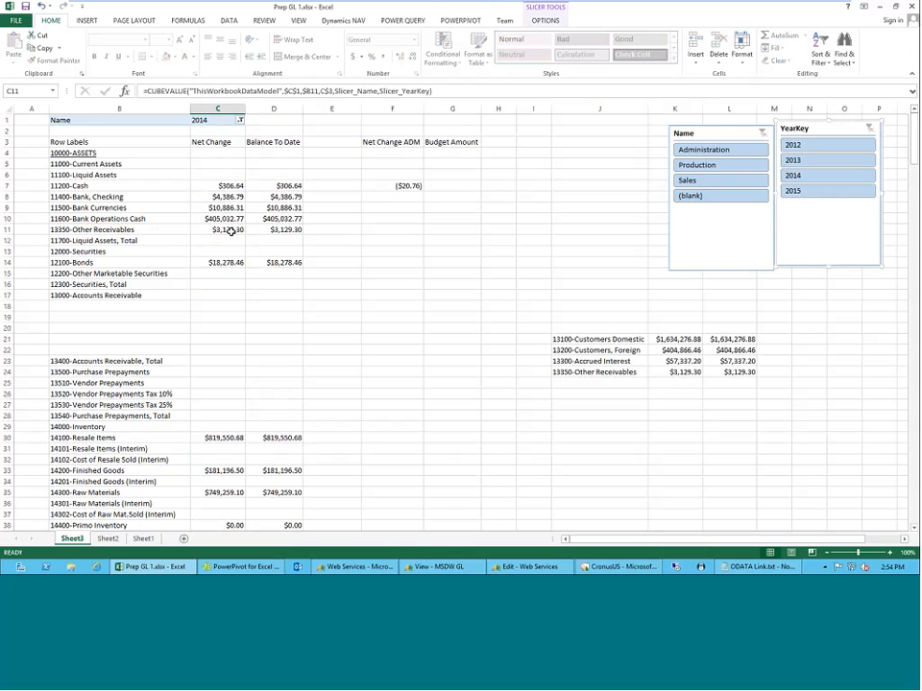
pyautogui.click(96, 232)
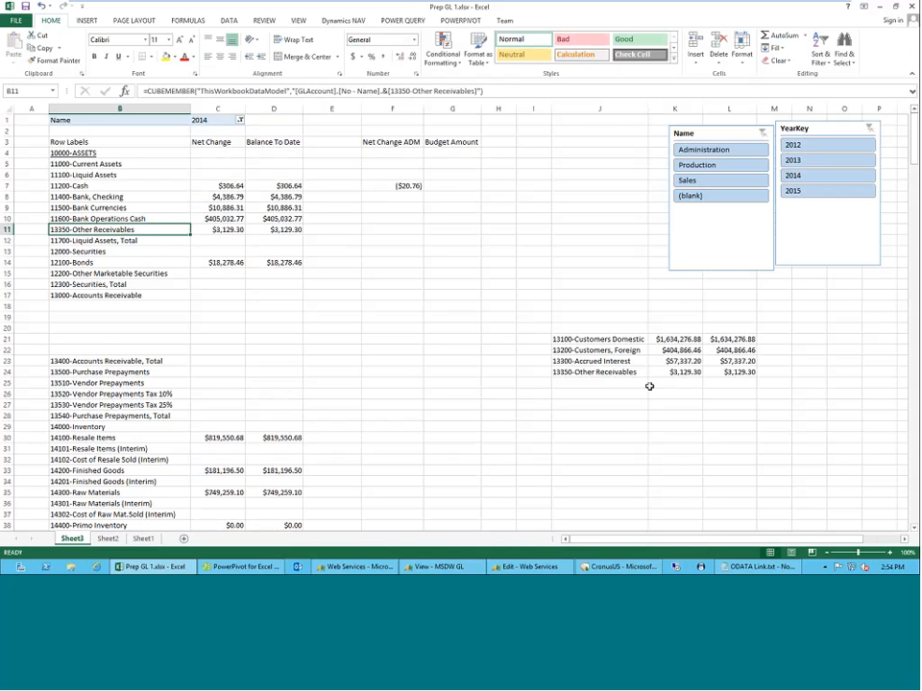
pyautogui.click(598, 373)
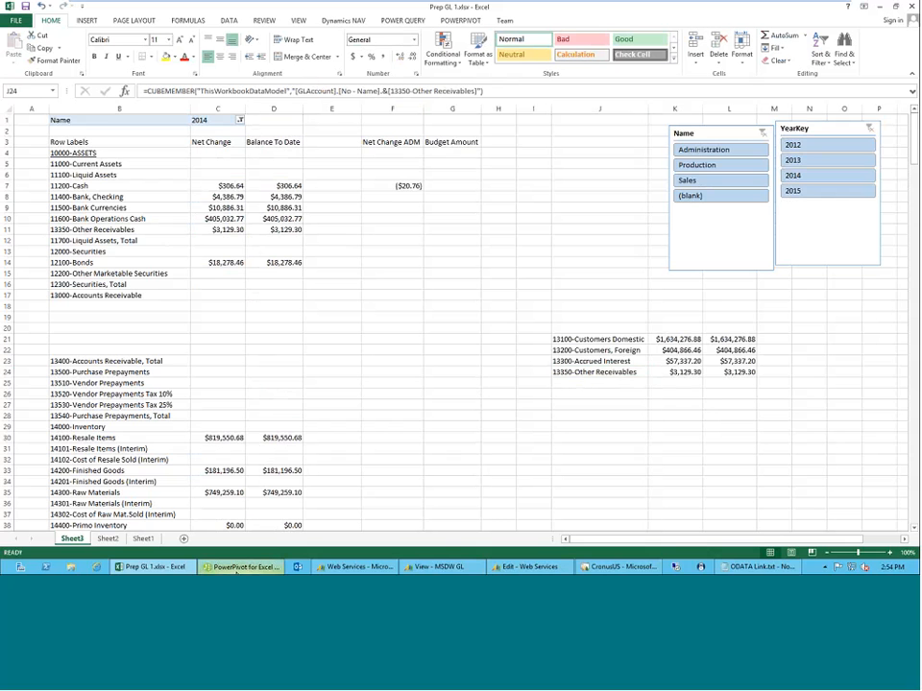
# Step: Refresh all of the workbook's data connections, viewing the model diagram in the PowerPivot window before and during the refresh
pyautogui.hotkey('alt', 'Tab')
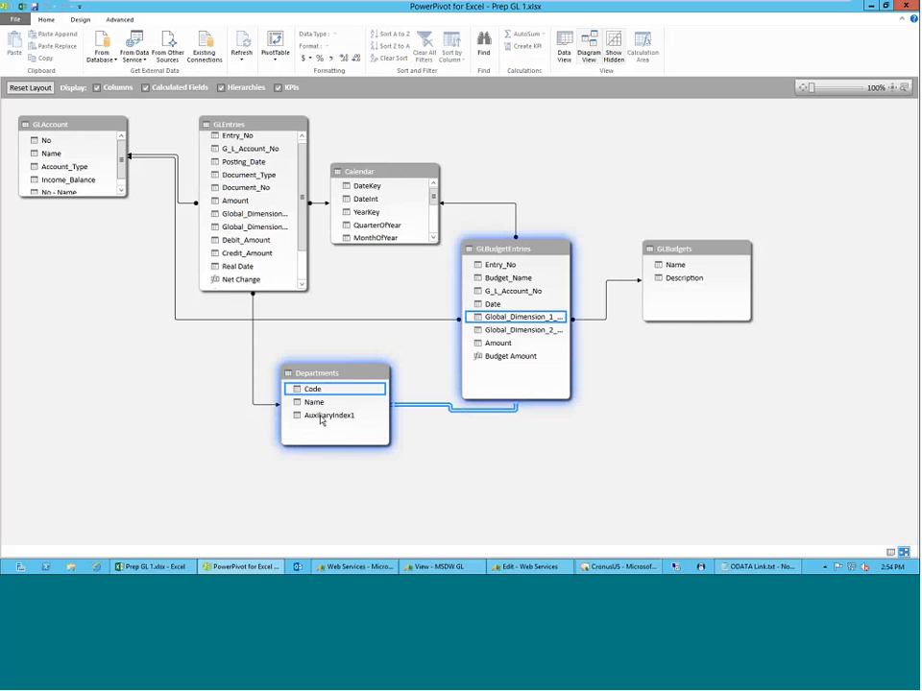
pyautogui.click(149, 566)
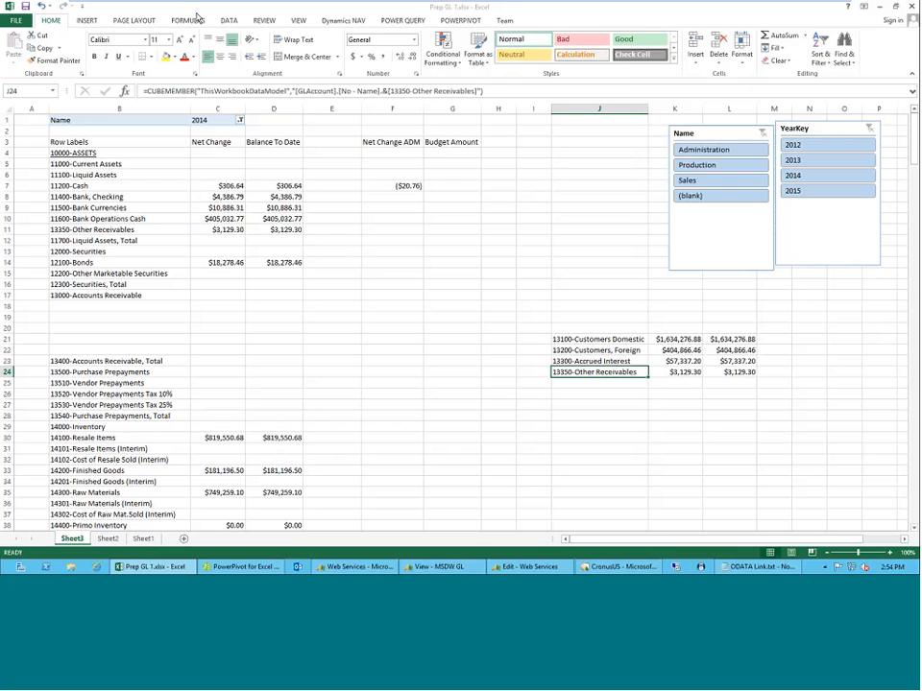
pyautogui.click(231, 20)
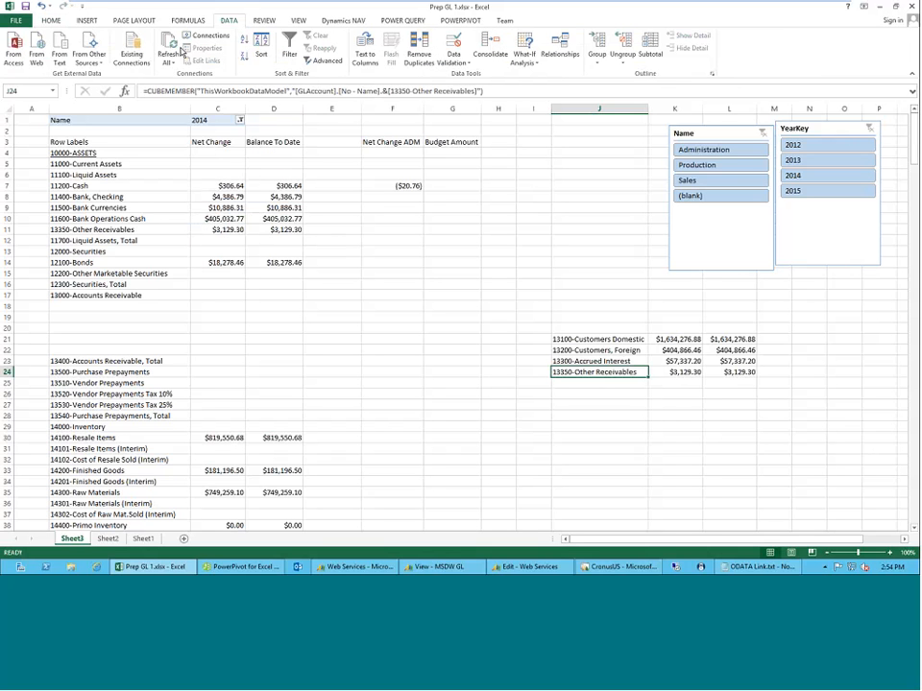
pyautogui.click(168, 48)
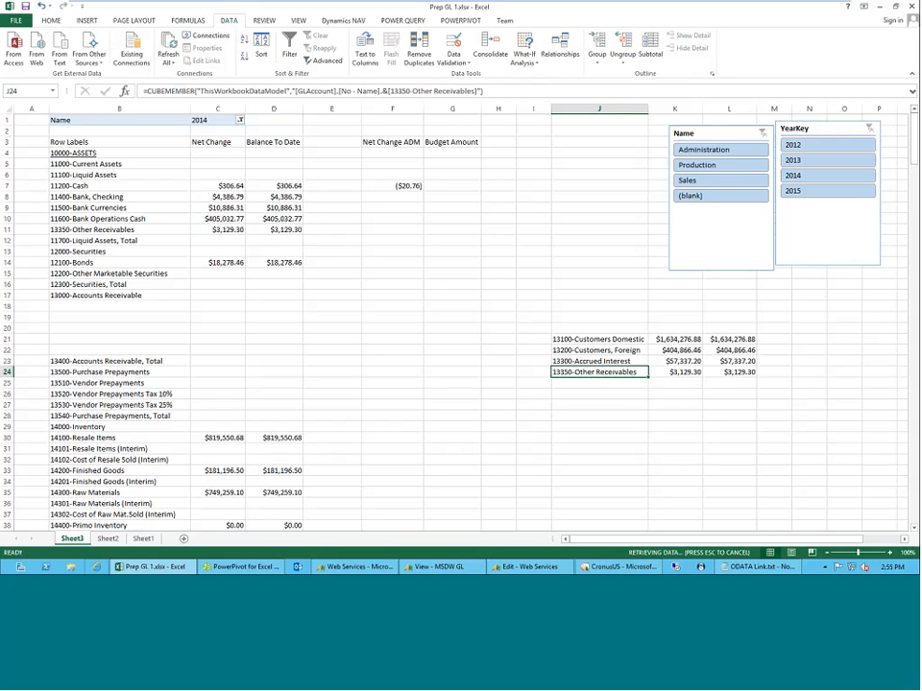
pyautogui.click(245, 566)
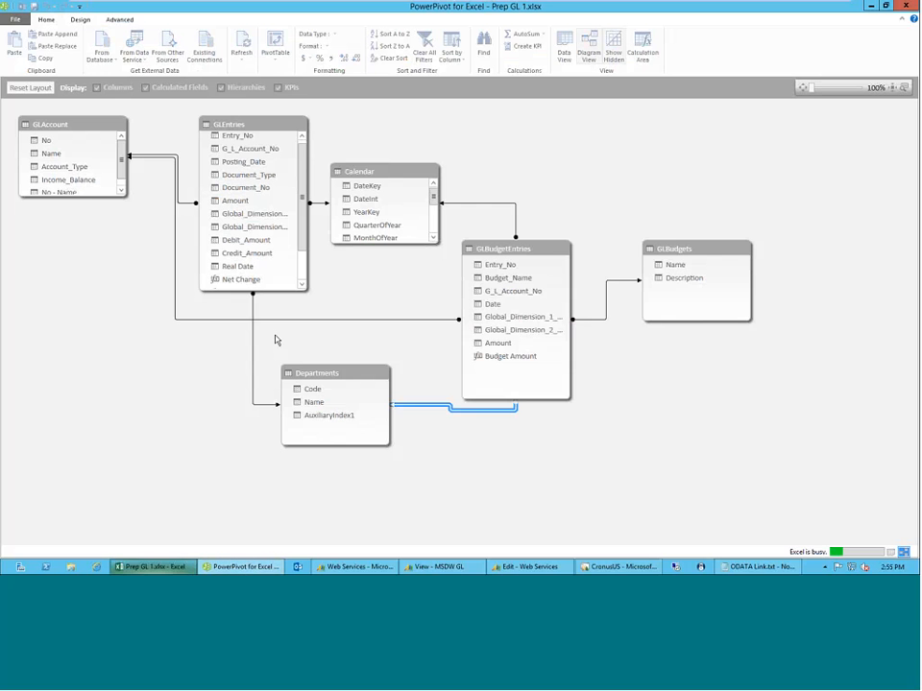
pyautogui.click(159, 567)
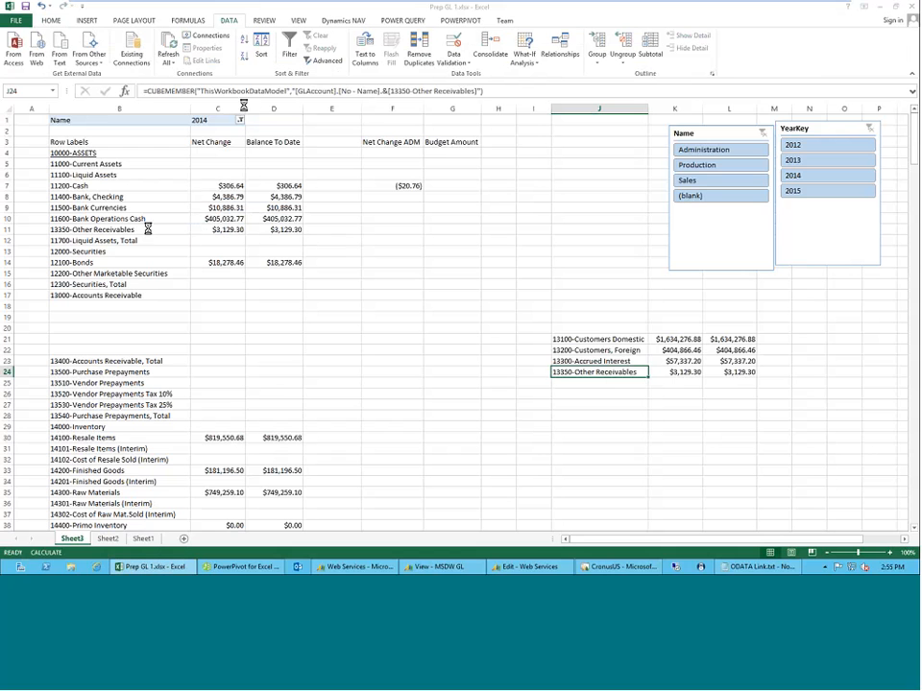